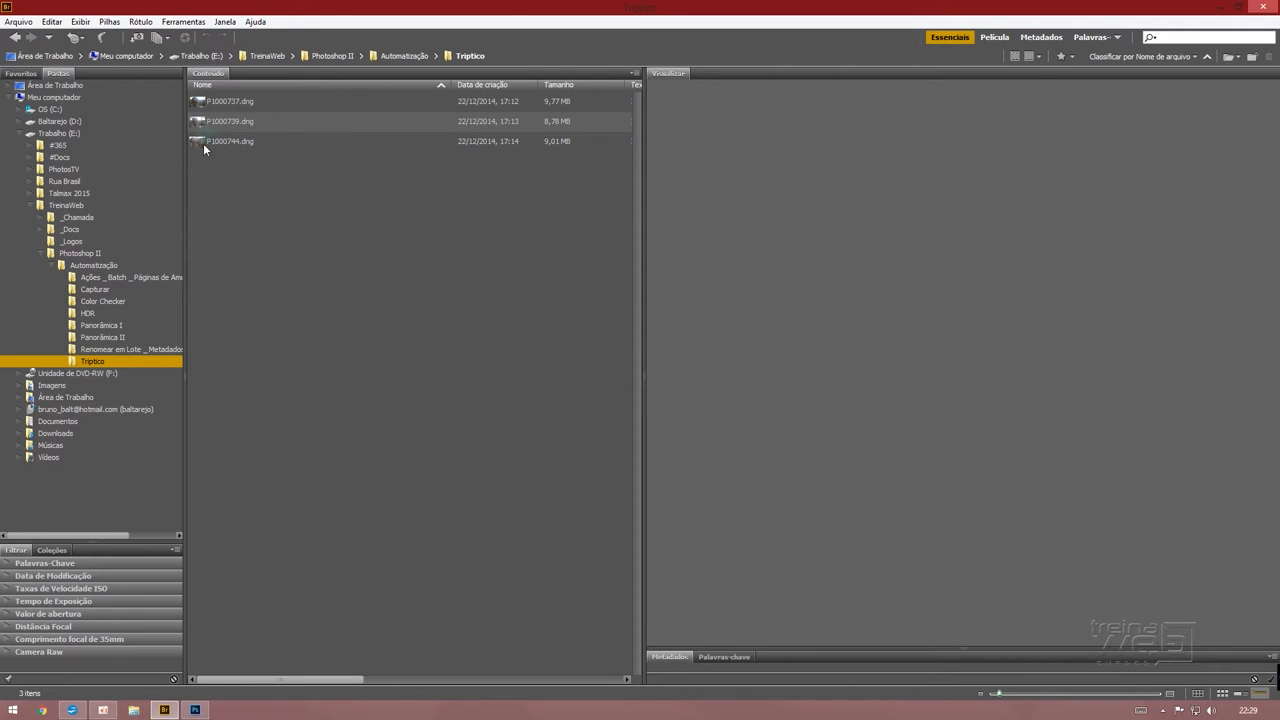
Select P1000737, P1000739 and P1000744 in Bridge and load them as layers in one Photoshop document
left_click_drag(227, 163, 221, 100)
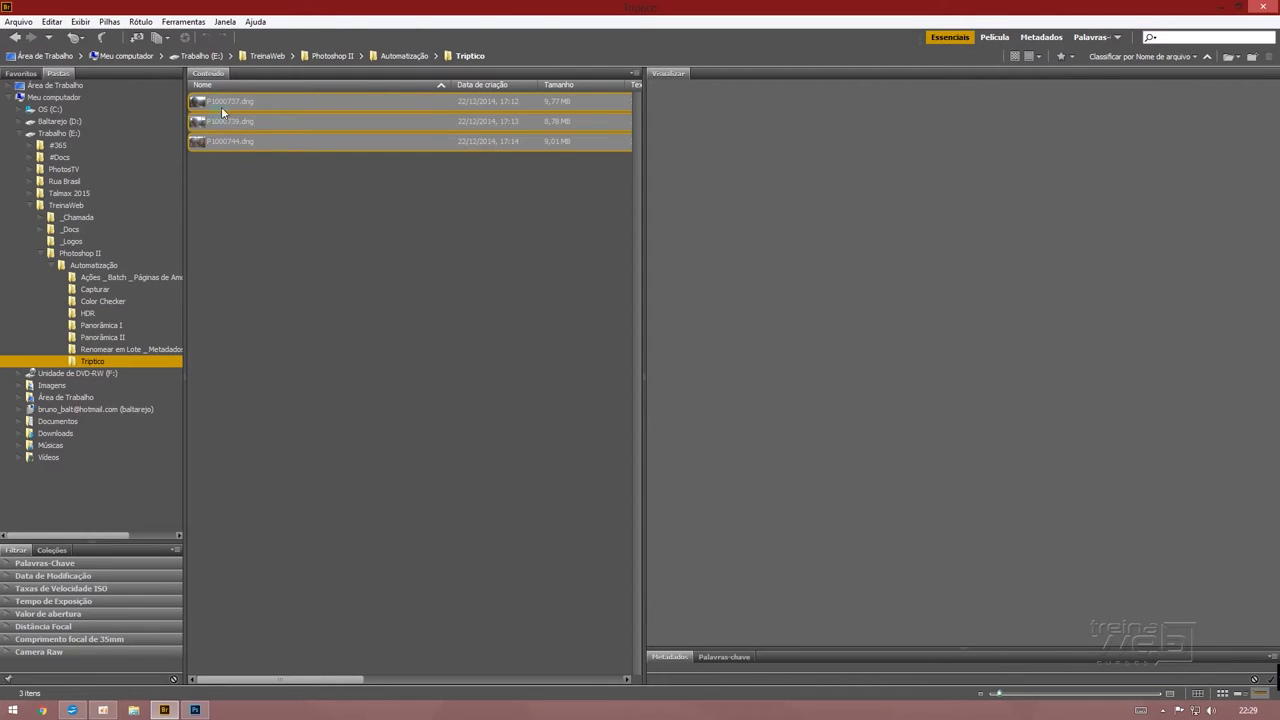
left_click(183, 22)
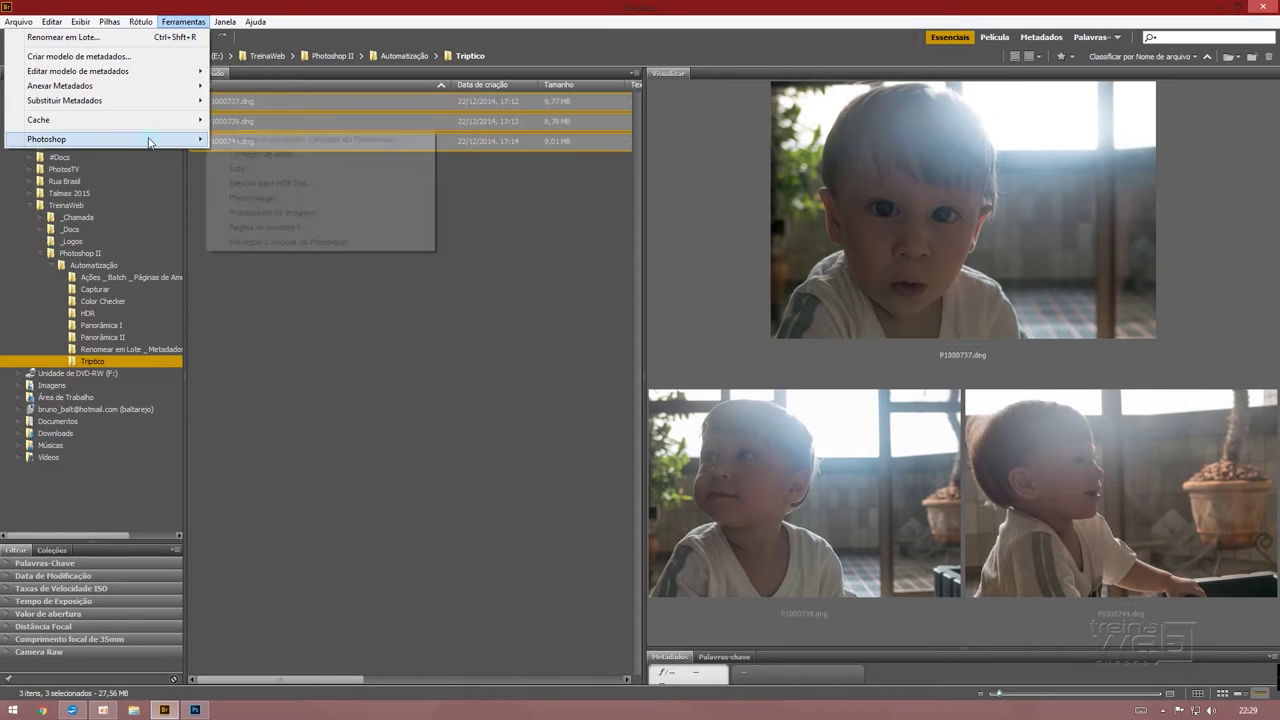
mouse_move(100, 139)
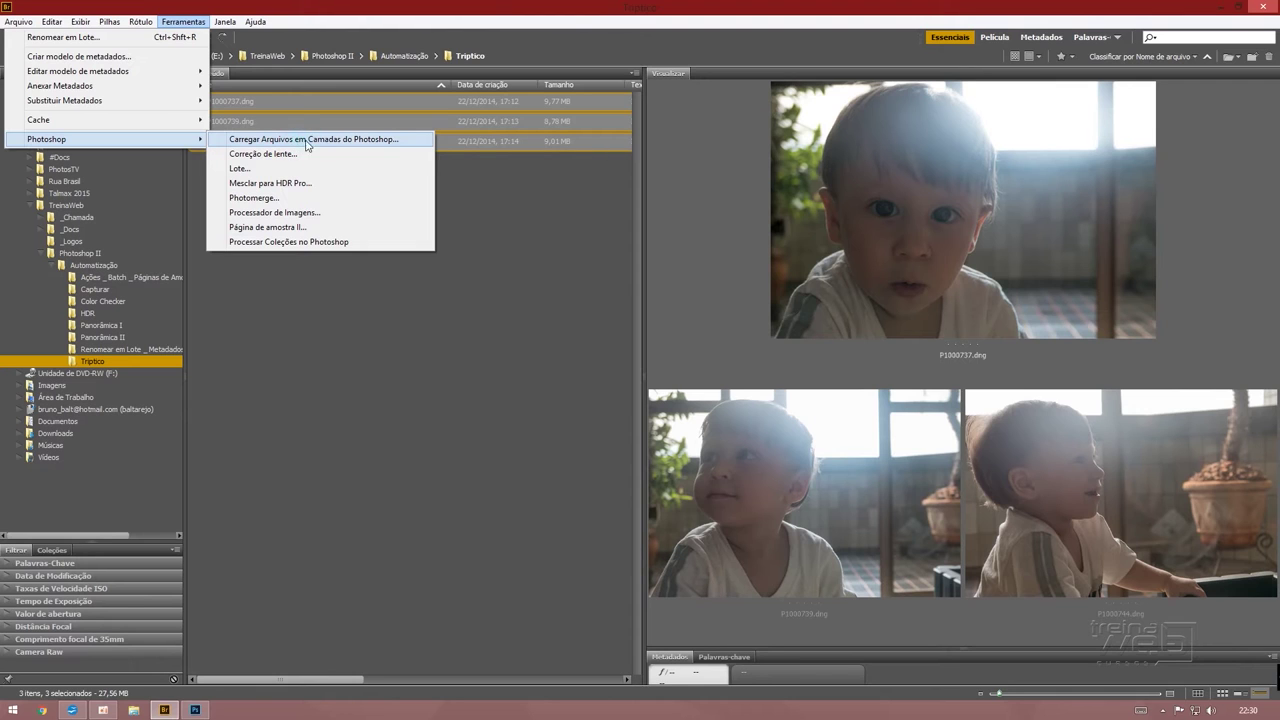
left_click(313, 143)
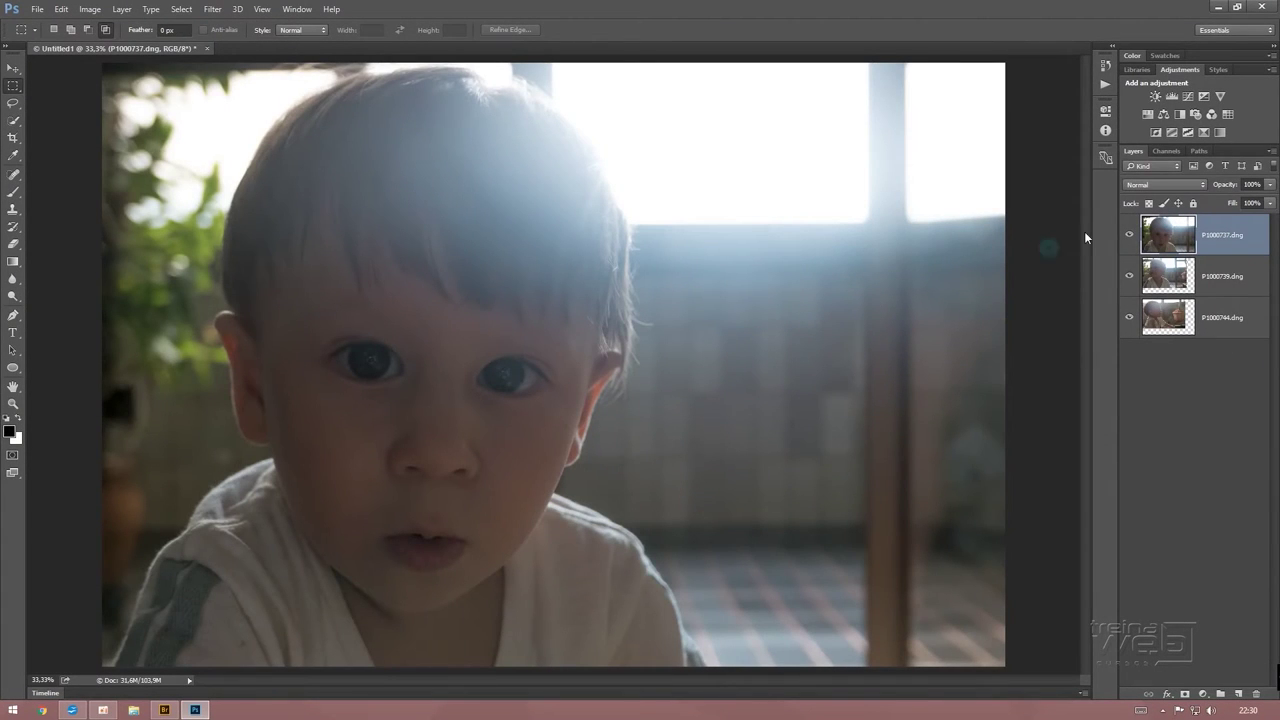
Toggle the P1000737 and P1000739 layer visibility to compare the three photos
left_click(1129, 234)
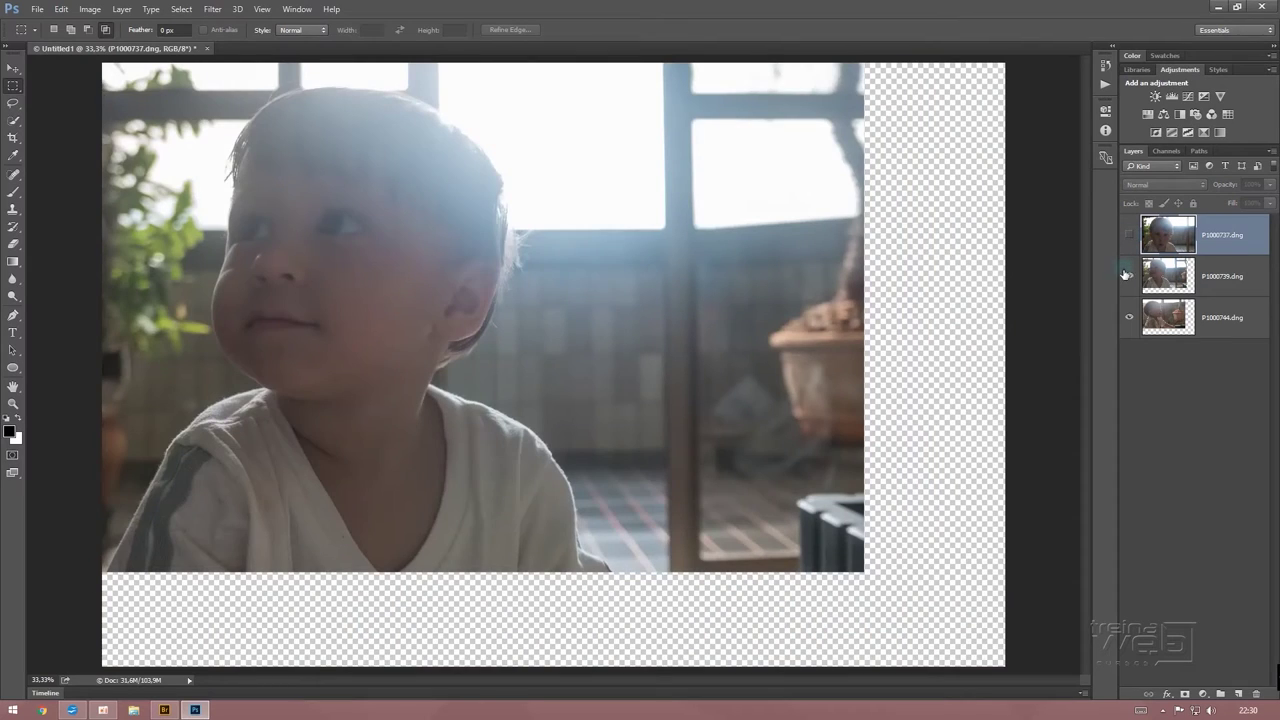
left_click(1128, 276)
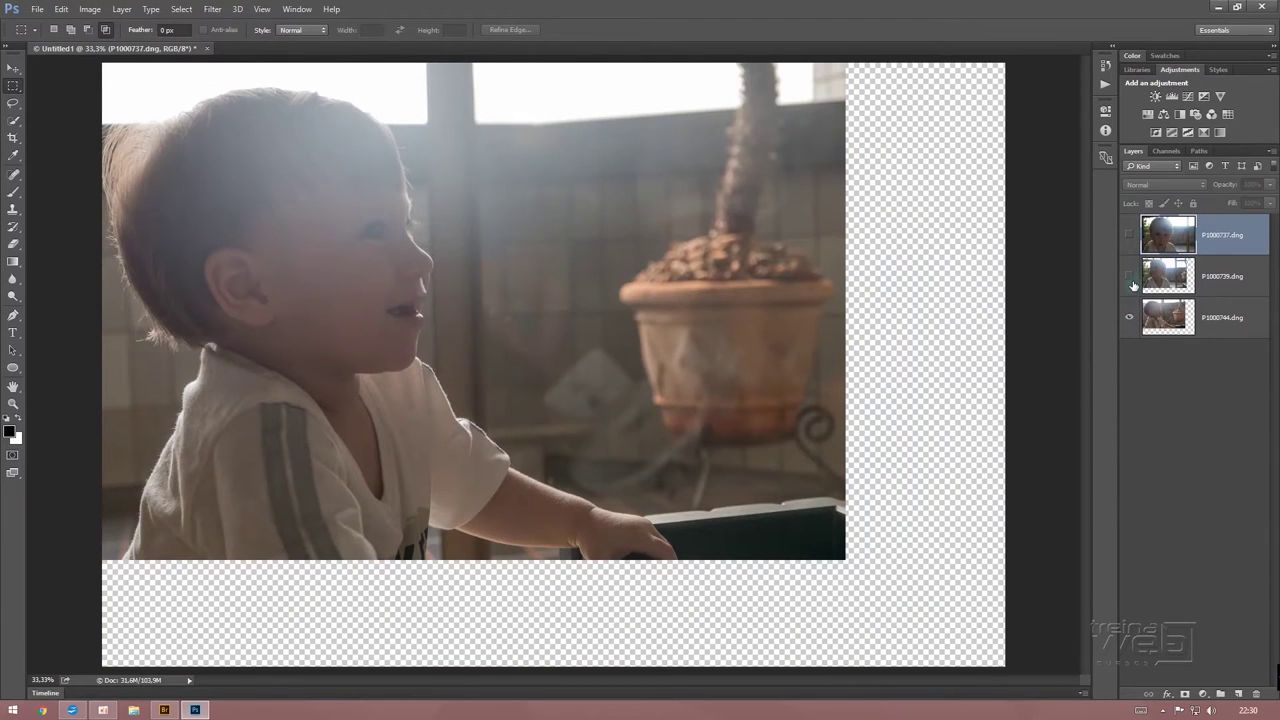
left_click(1129, 276)
left_click(1129, 234)
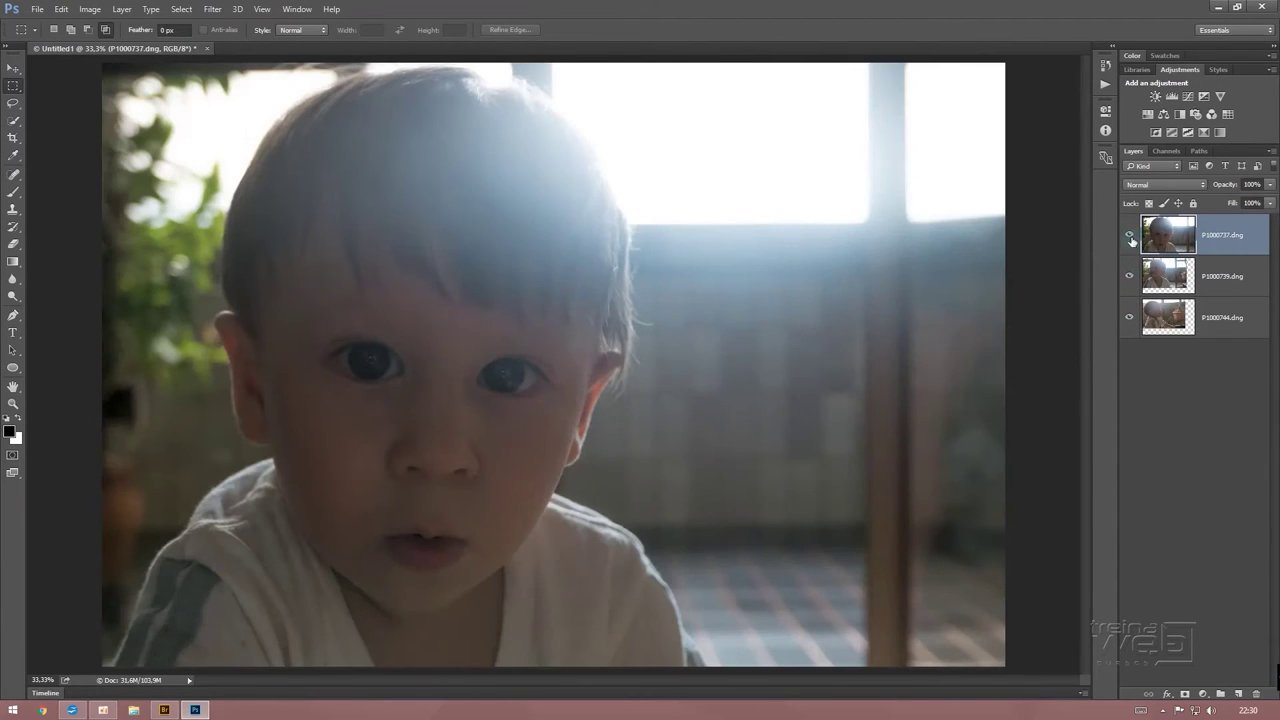
left_click(1129, 234)
left_click(1130, 276)
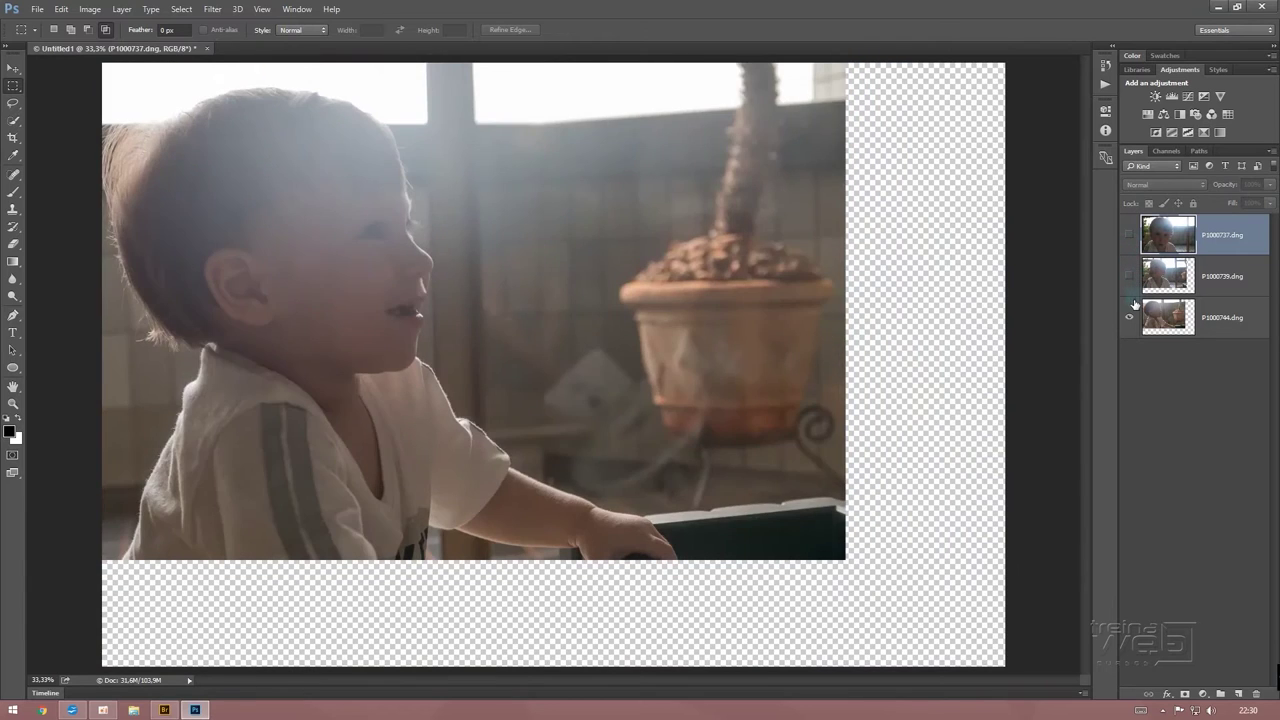
left_click(1129, 317)
left_click(1130, 275)
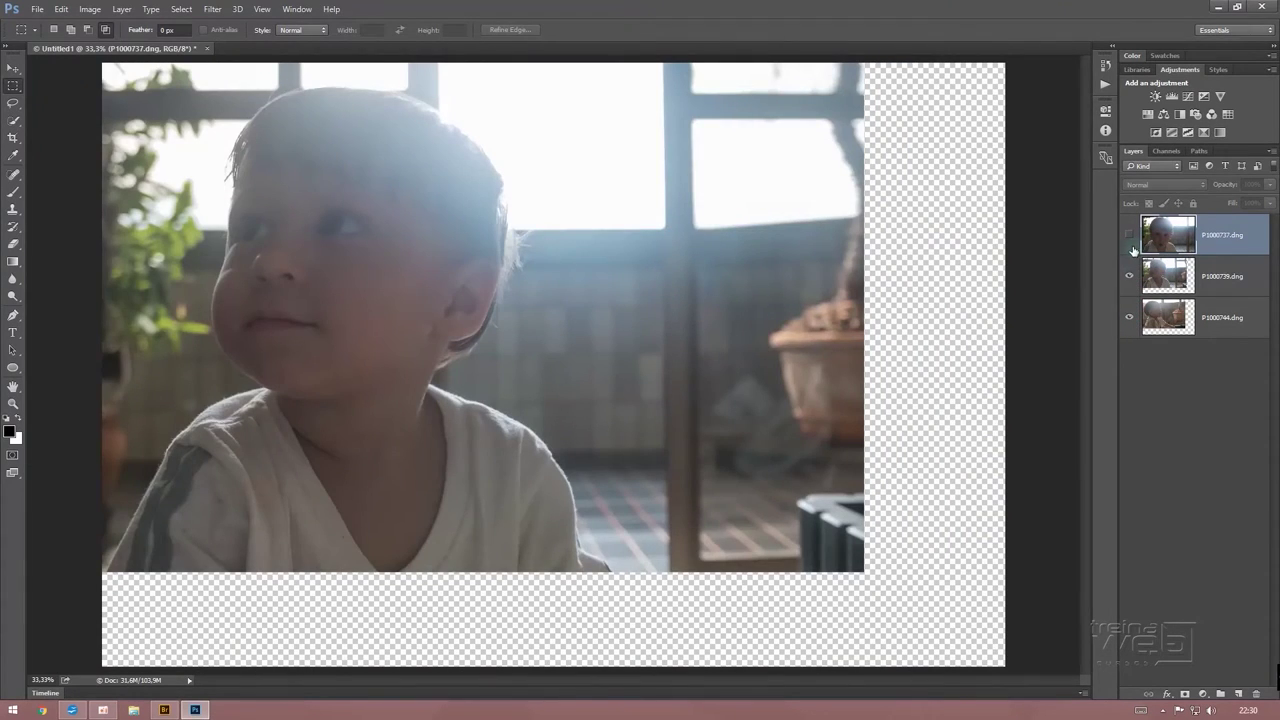
left_click(1129, 236)
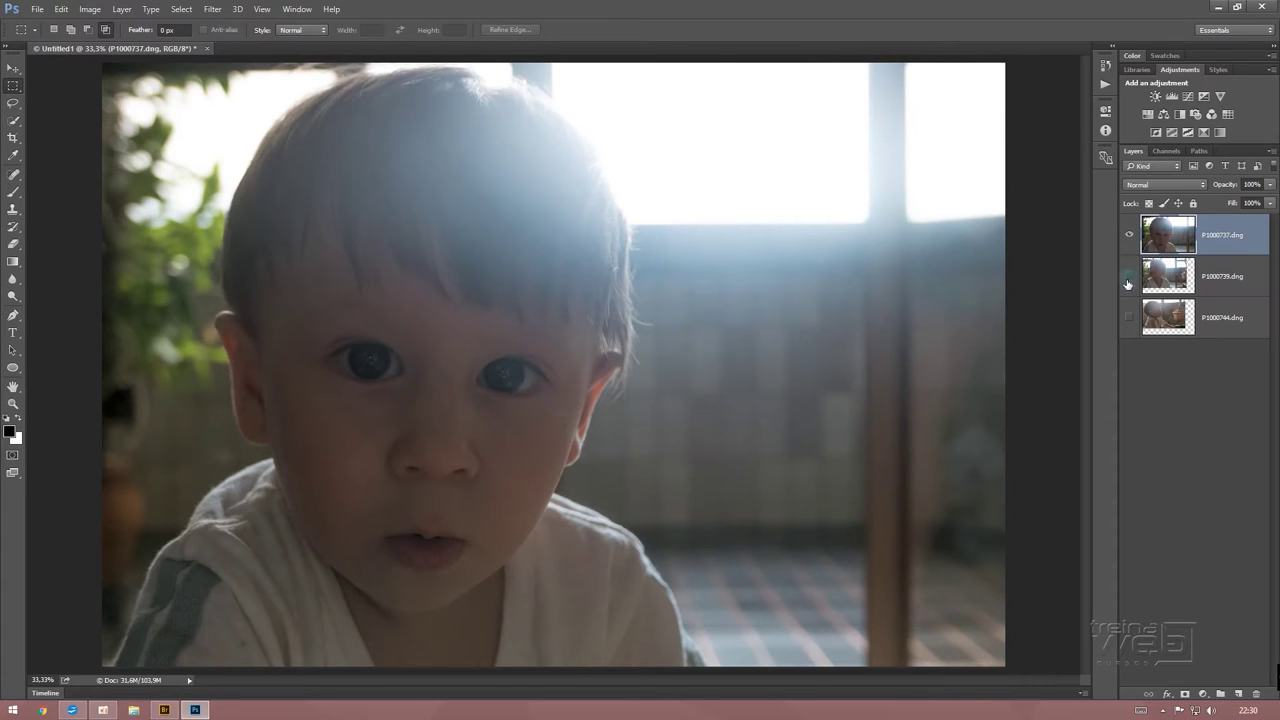
Hide every layer except P1000744 and make P1000744 the active layer
left_click_drag(1130, 320, 1130, 234)
left_click(1130, 313)
left_click(1158, 318)
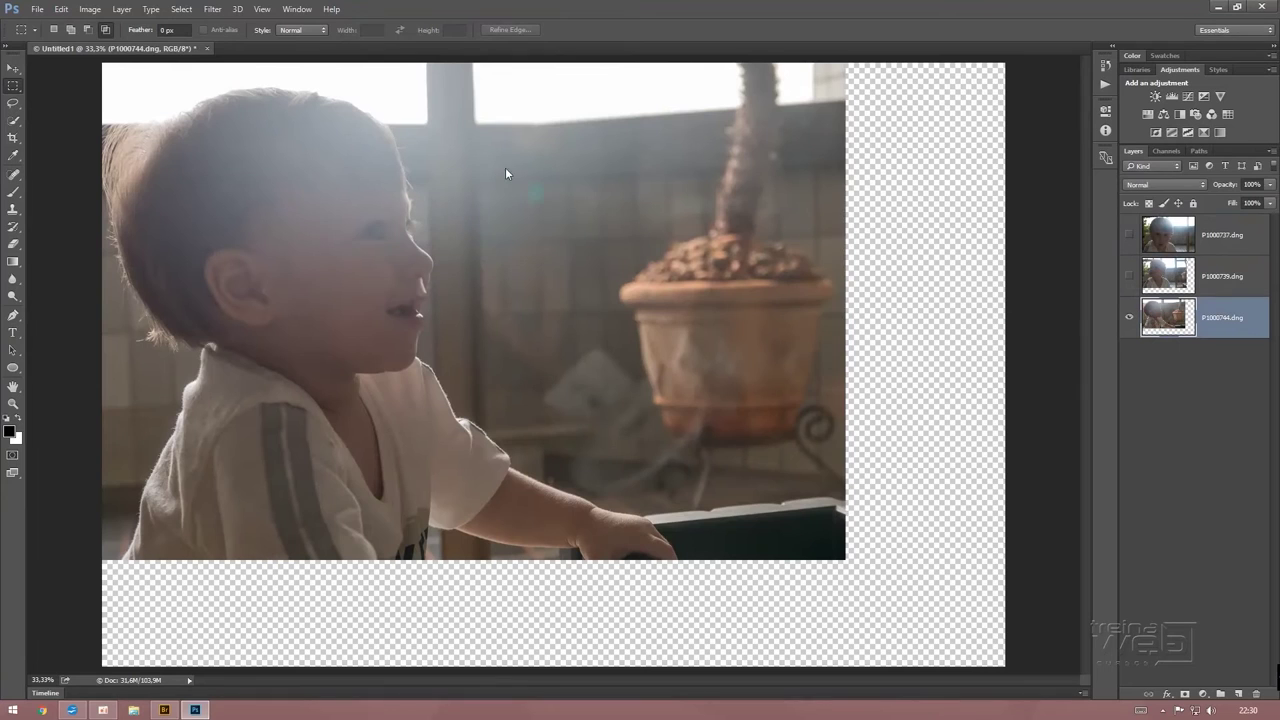
Show the rulers and clear an accidental selection on the canvas
key("ctrl+r")
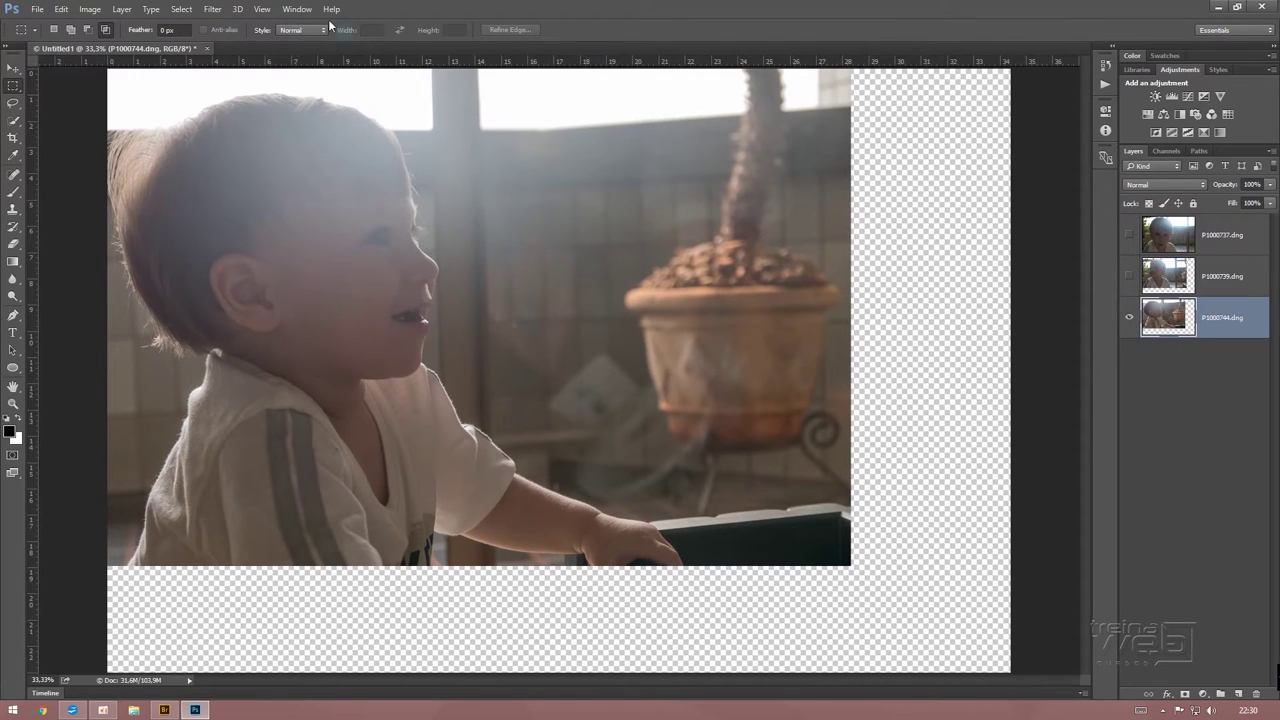
left_click(262, 10)
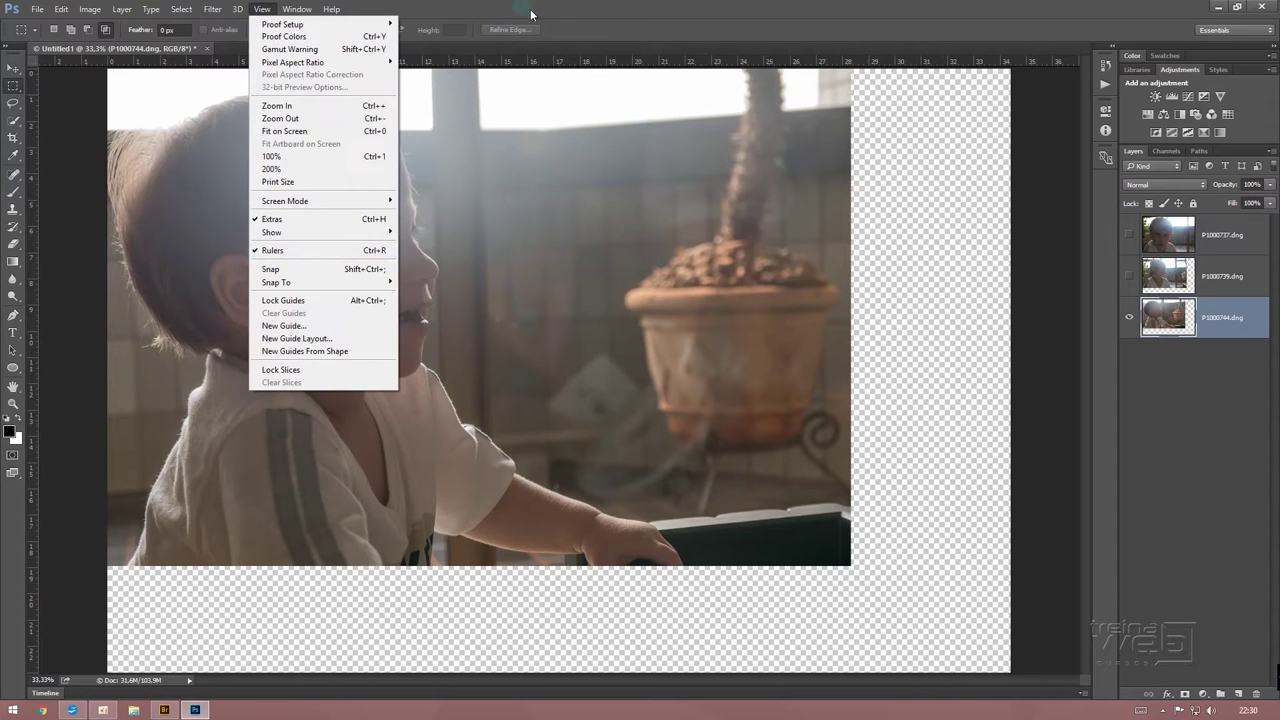
left_click(561, 12)
left_click_drag(108, 214, 639, 277)
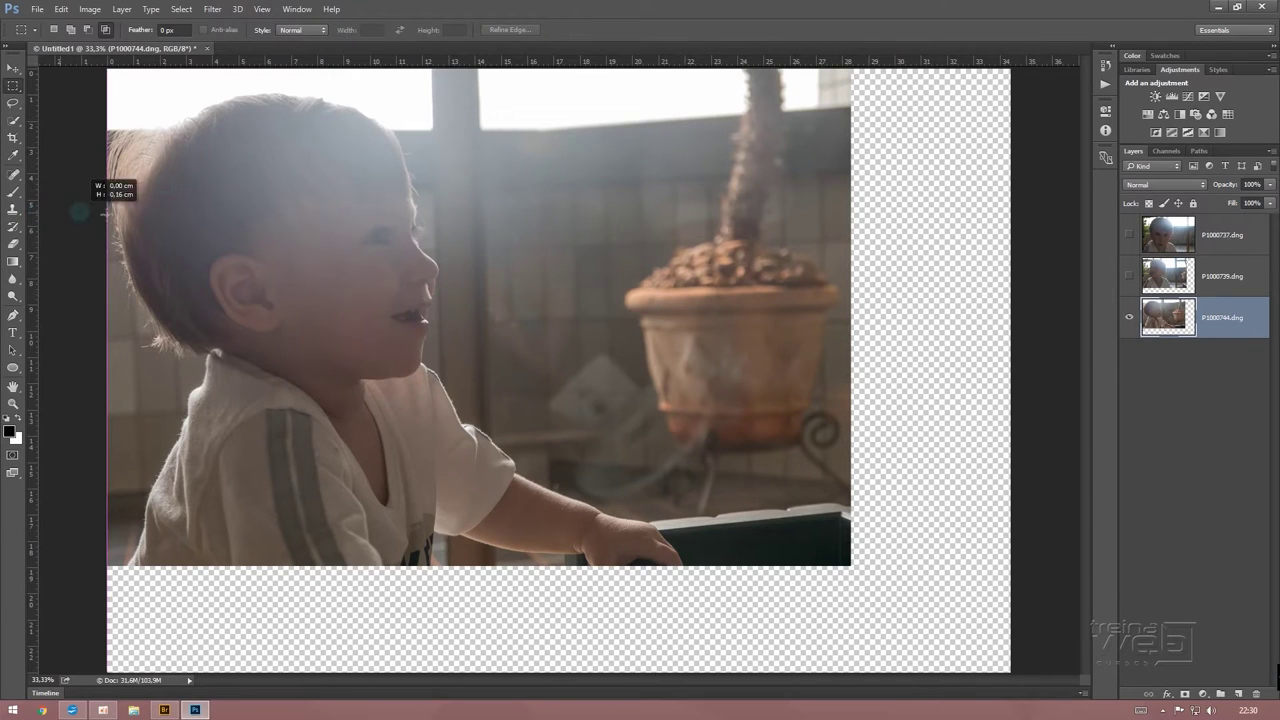
left_click(193, 256)
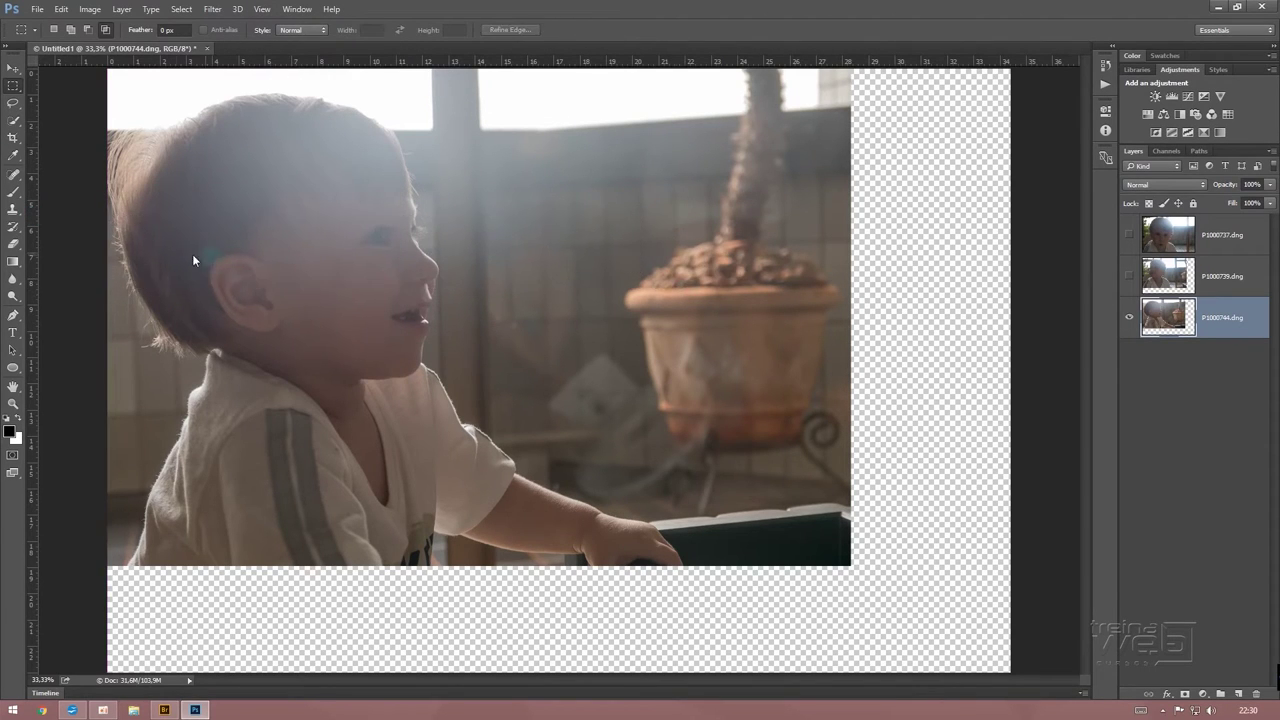
Add a vertical guide and, with View > Snap on, snap it to the photo's right edge
left_click_drag(34, 278, 847, 282)
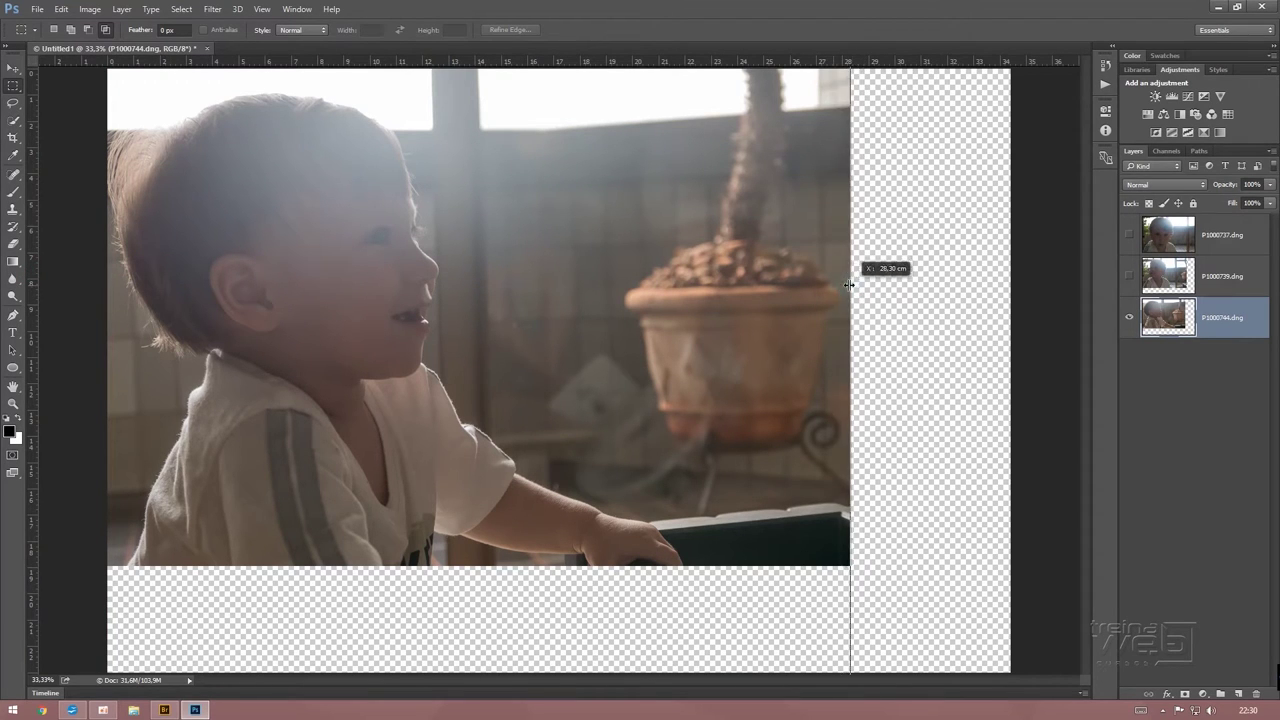
left_click_drag(847, 282, 848, 282)
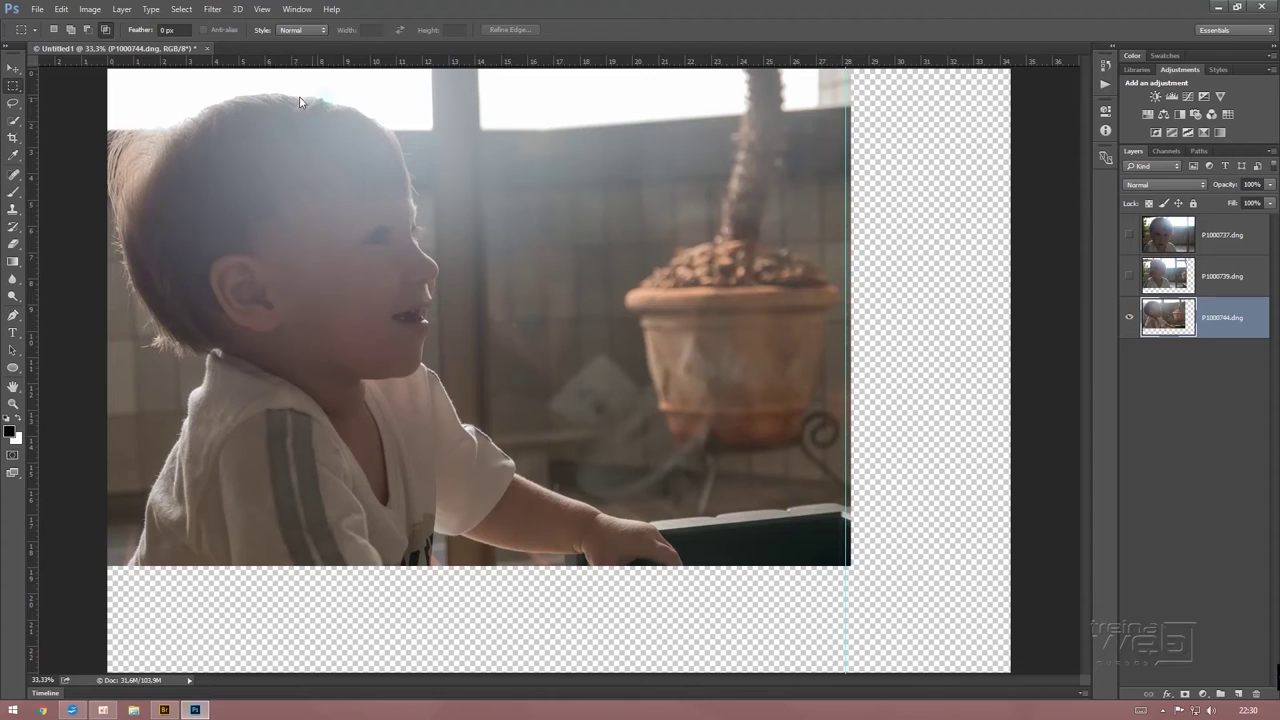
left_click(263, 12)
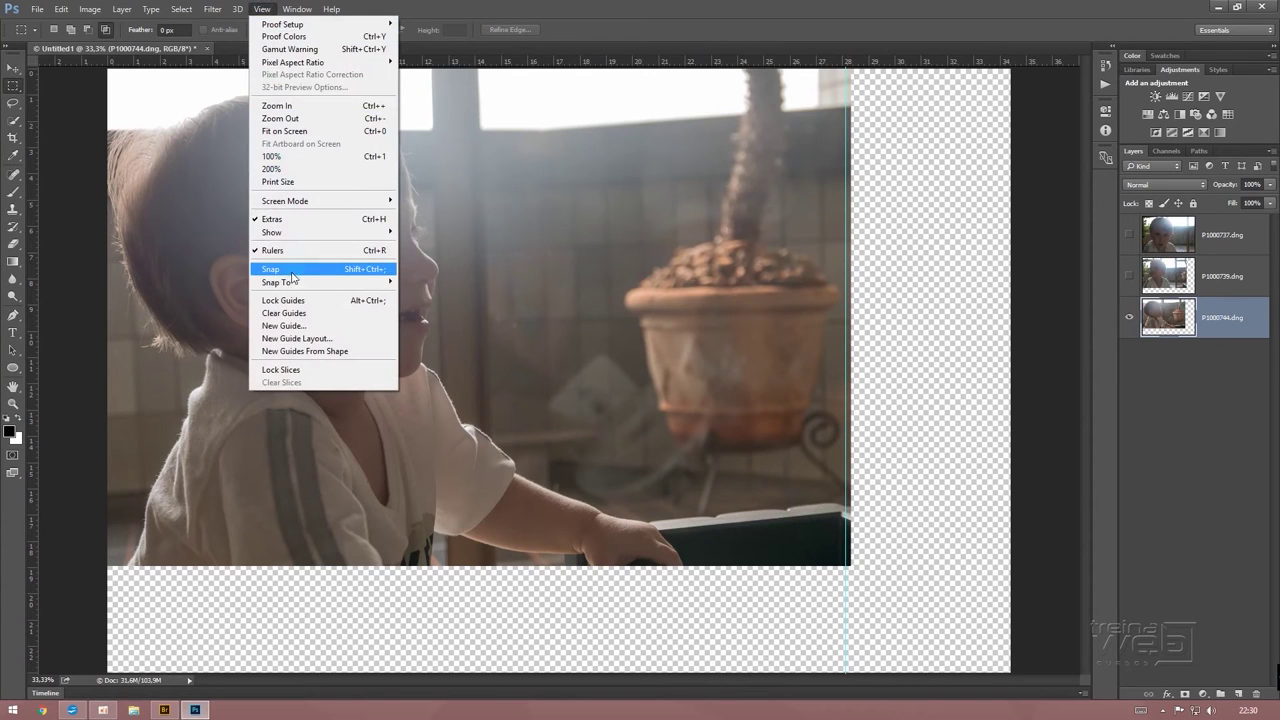
left_click(366, 271)
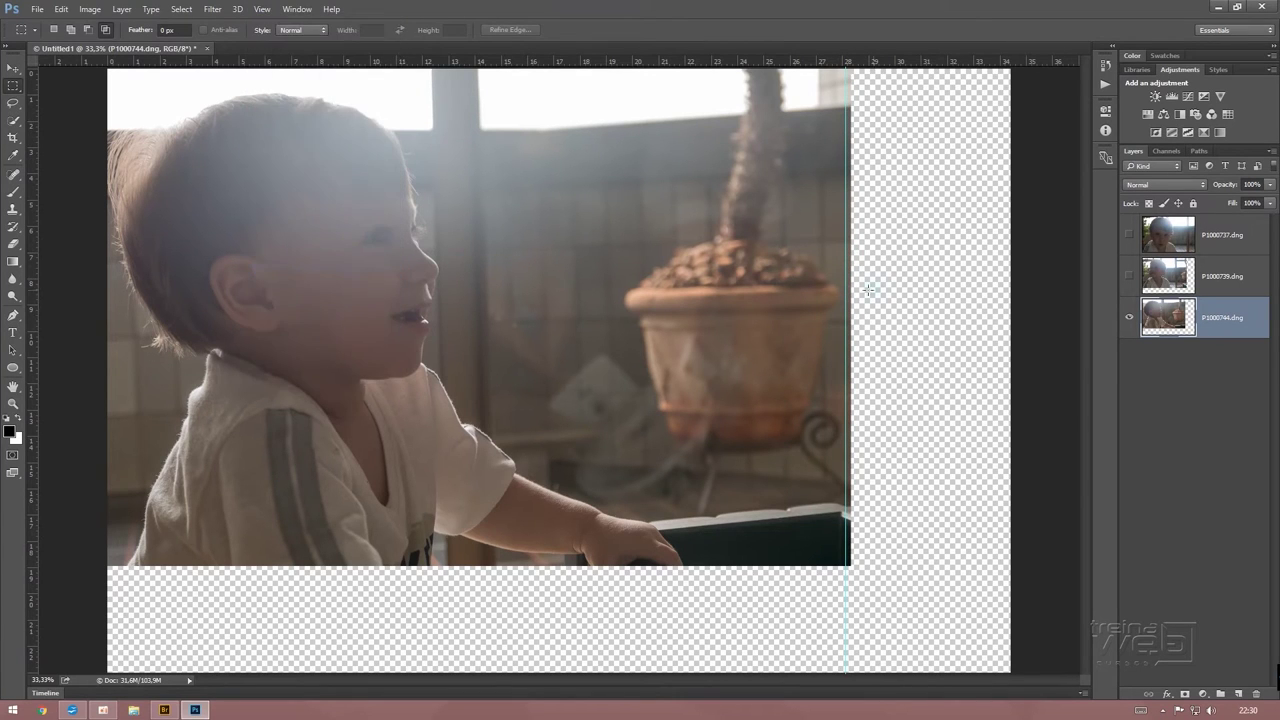
key("ctrl")
mouse_move(847, 287)
left_mouse_down()
mouse_move(871, 286)
mouse_move(851, 286)
left_mouse_up()
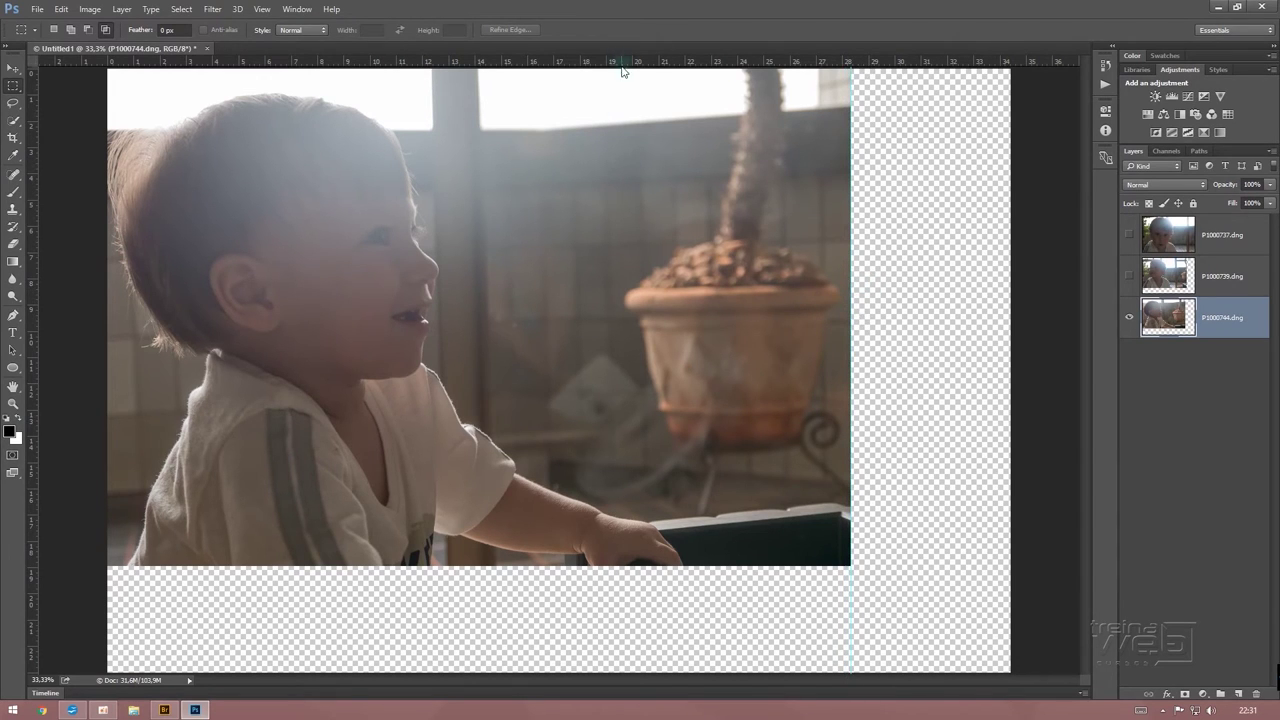
Add a horizontal guide and position it at the photo's bottom edge
left_click_drag(621, 66, 622, 345)
left_click(617, 106)
mouse_move(628, 62)
left_mouse_down()
mouse_move(595, 511)
mouse_move(618, 562)
mouse_move(818, 432)
left_mouse_up()
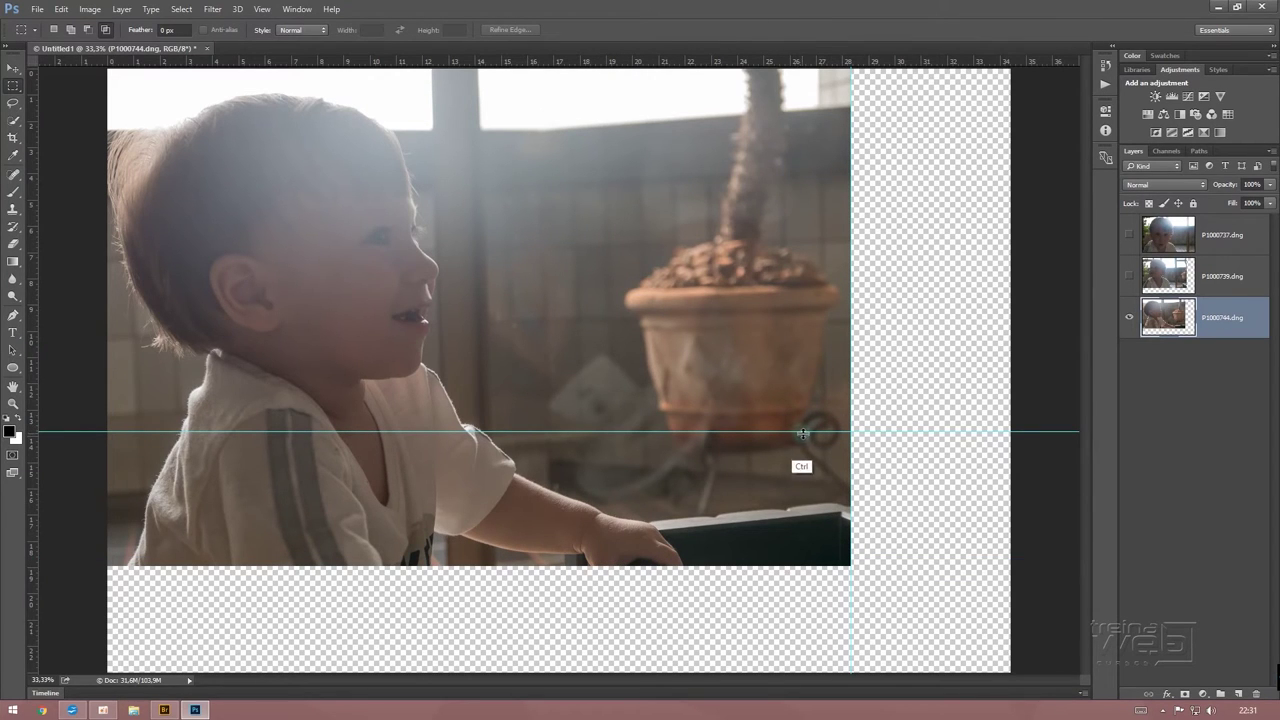
mouse_move(800, 432)
left_mouse_down()
mouse_move(806, 565)
mouse_move(877, 566)
mouse_move(829, 510)
left_mouse_up()
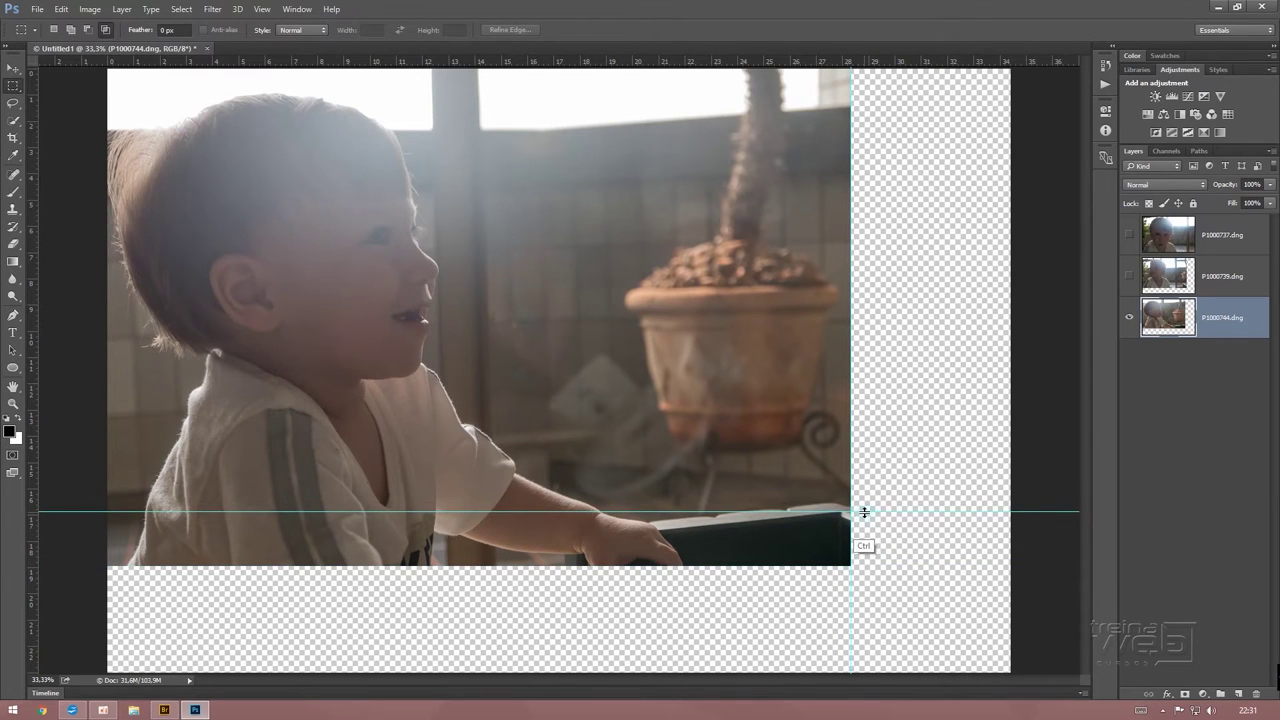
left_click_drag(837, 565, 831, 566)
key("ctrl+z")
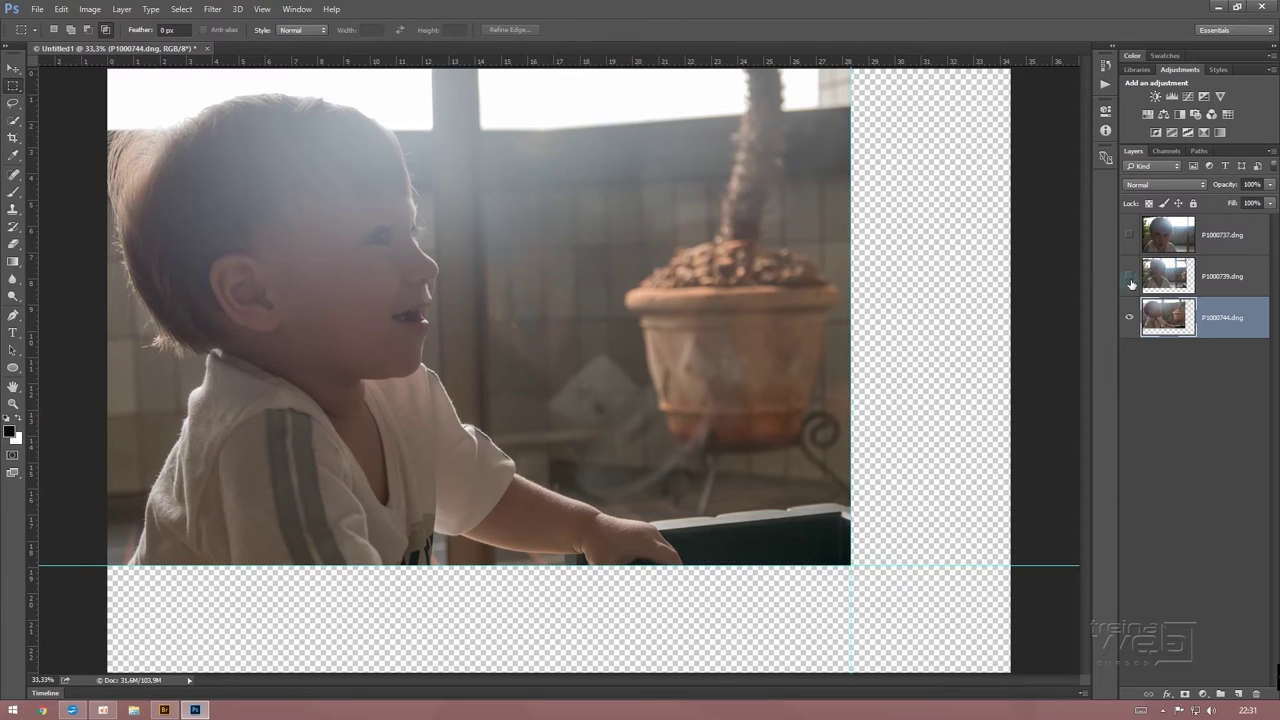
Show P1000739 and nudge it up with the Move tool so its bottom sits on the guide
left_click(1129, 276)
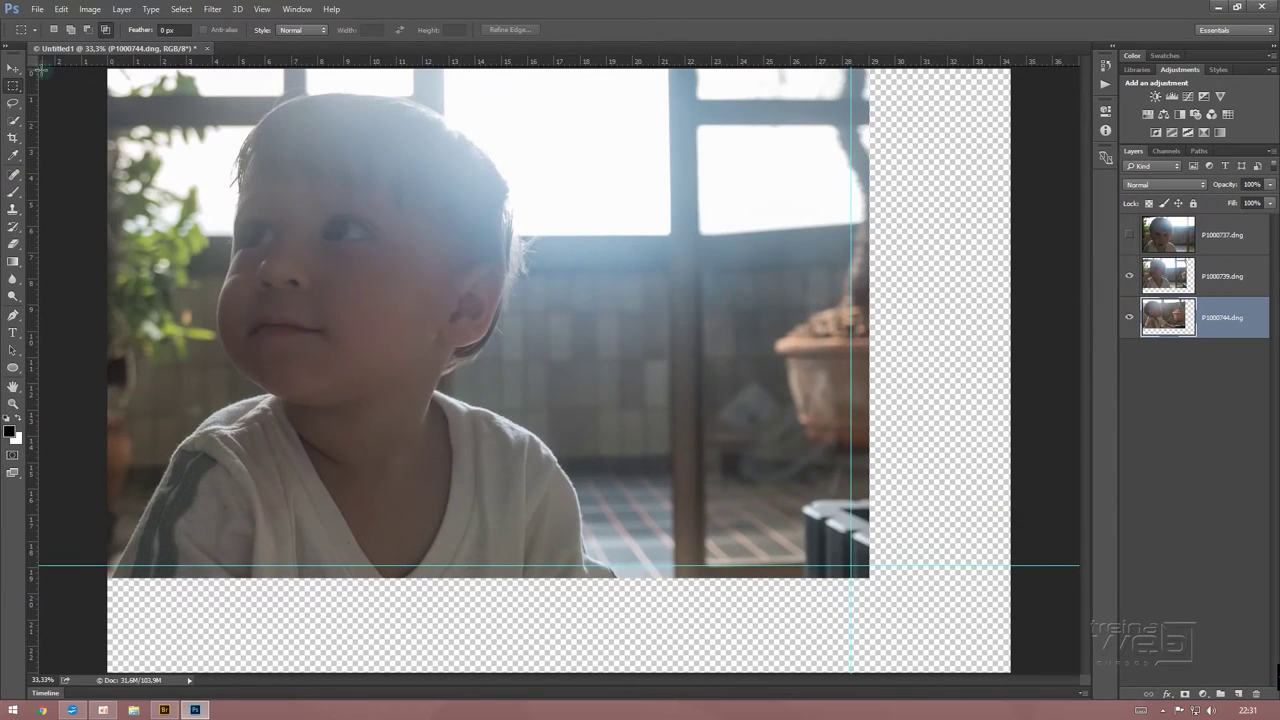
left_click(14, 68)
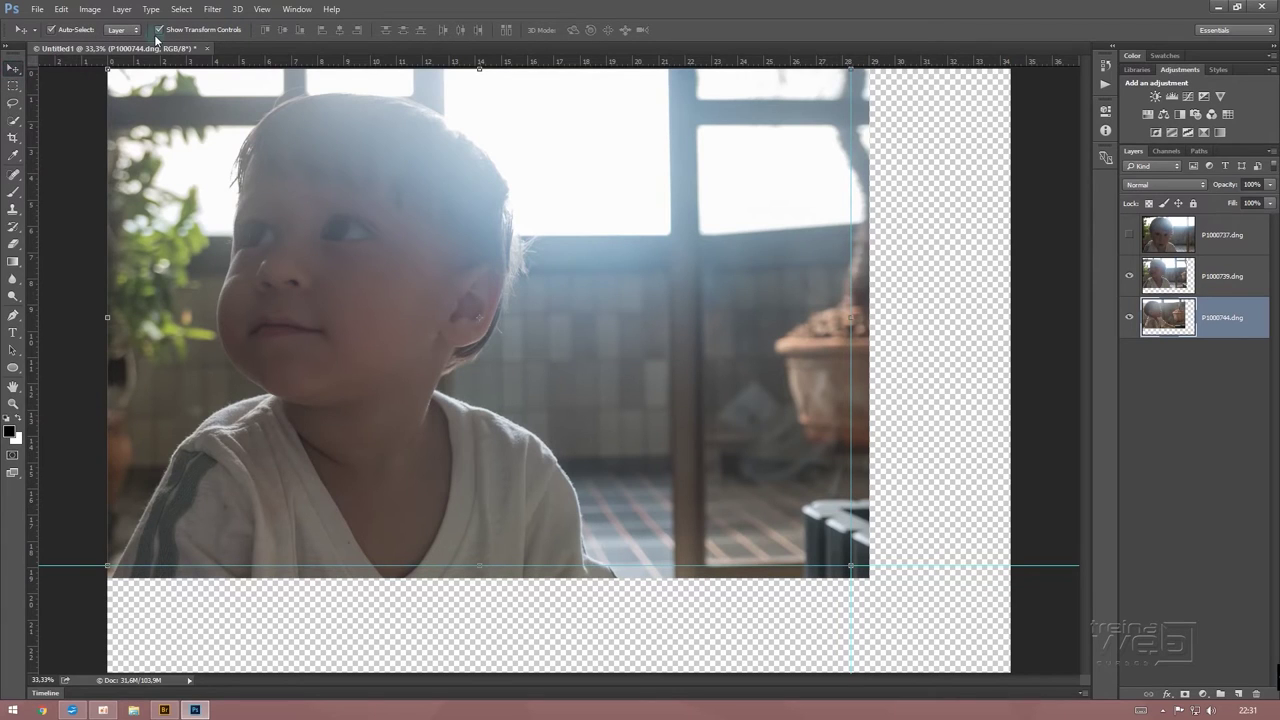
key("Left")
key("Left")
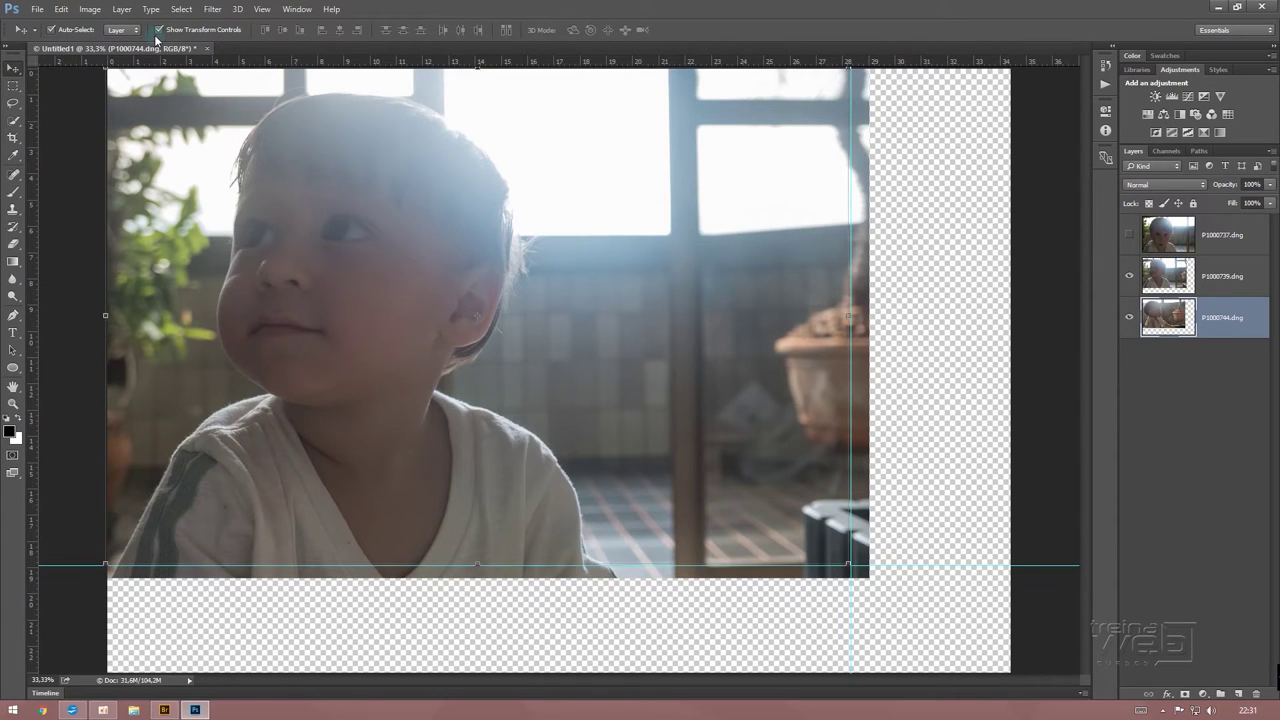
key("Right")
key("Right")
left_click(1168, 283)
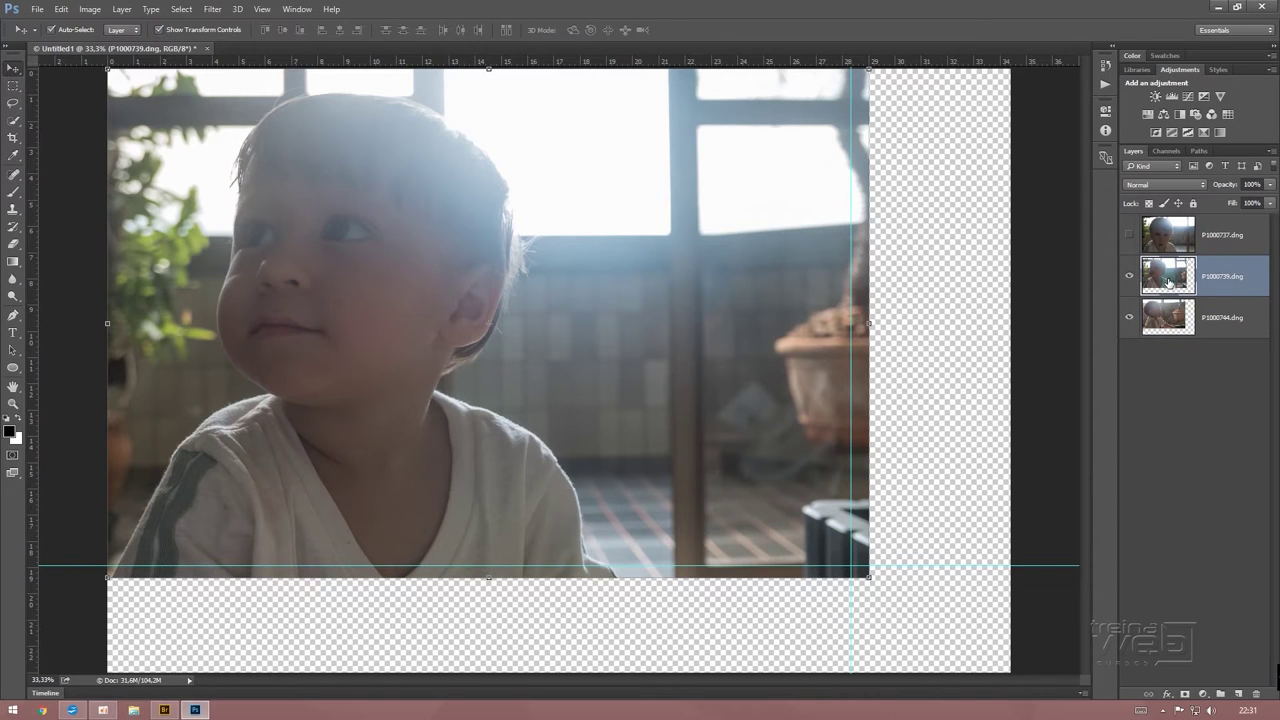
key("Up")
key("Up")
key("shift+Up")
key("shift+Up")
key("shift+Up")
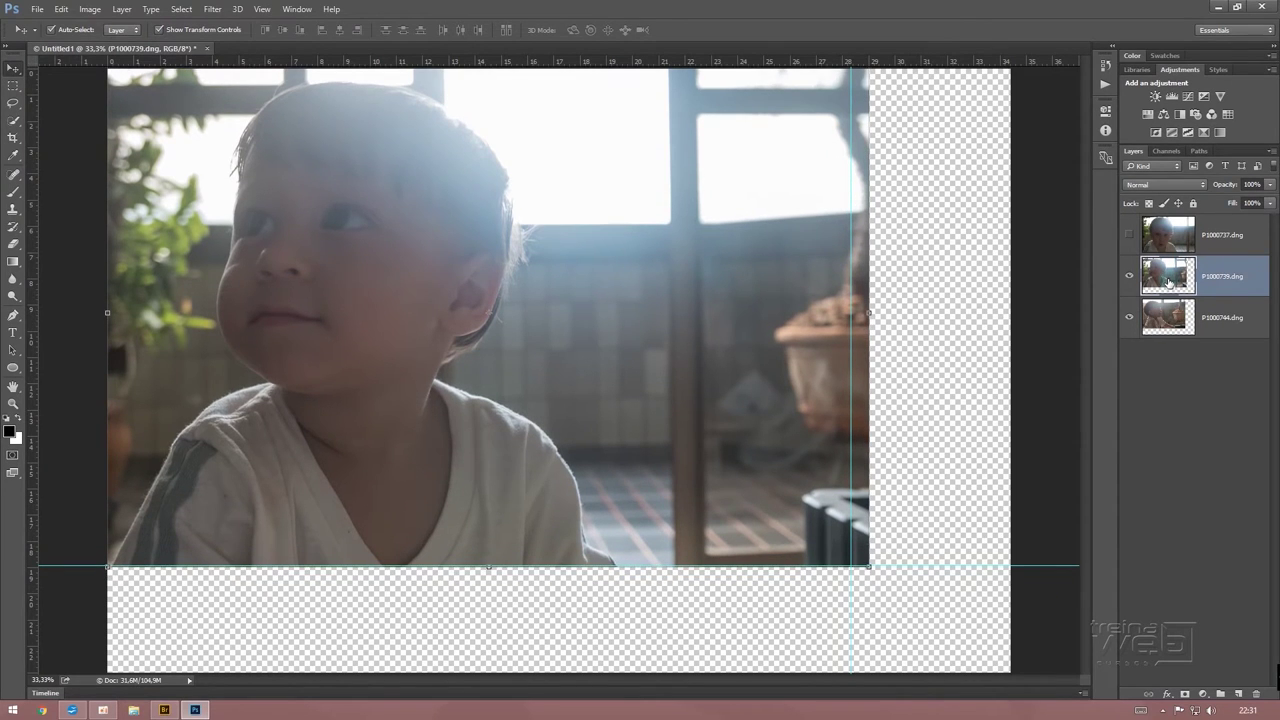
Show P1000737 and try shrinking it toward the guides, cancelling the resize
left_click(1129, 235)
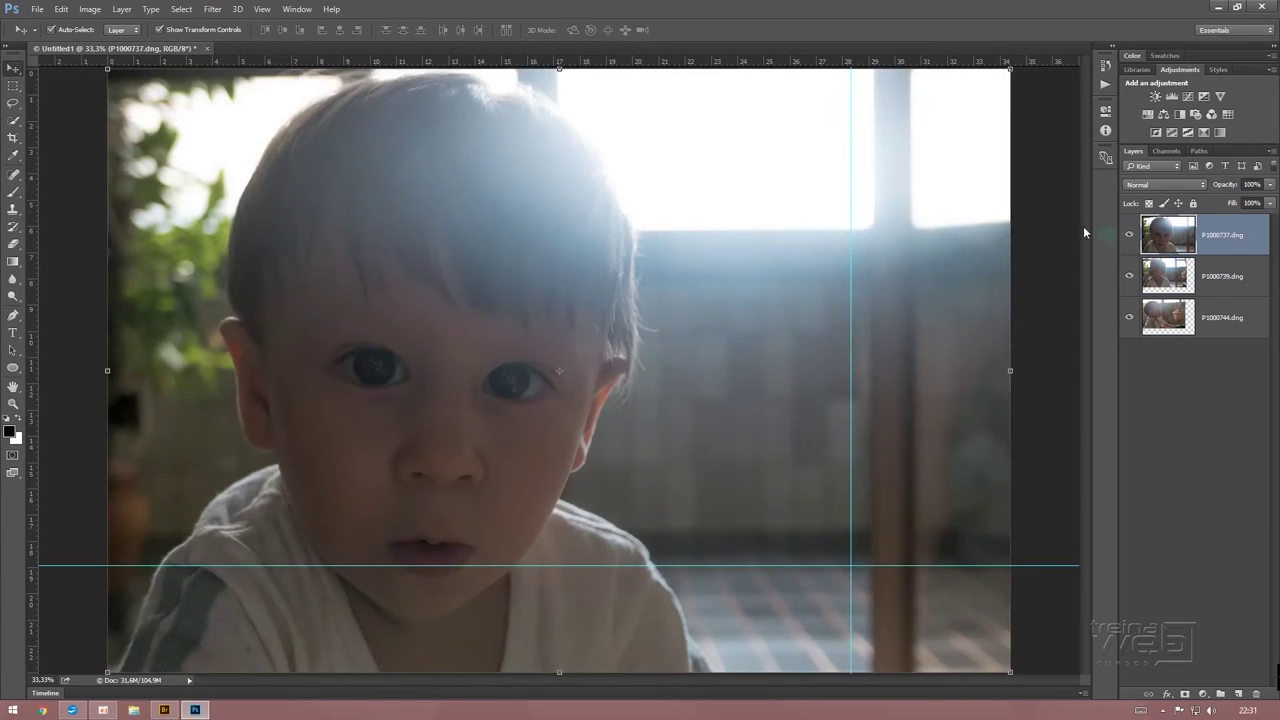
mouse_move(1009, 670)
left_mouse_down()
mouse_move(855, 562)
mouse_move(866, 572)
left_mouse_up()
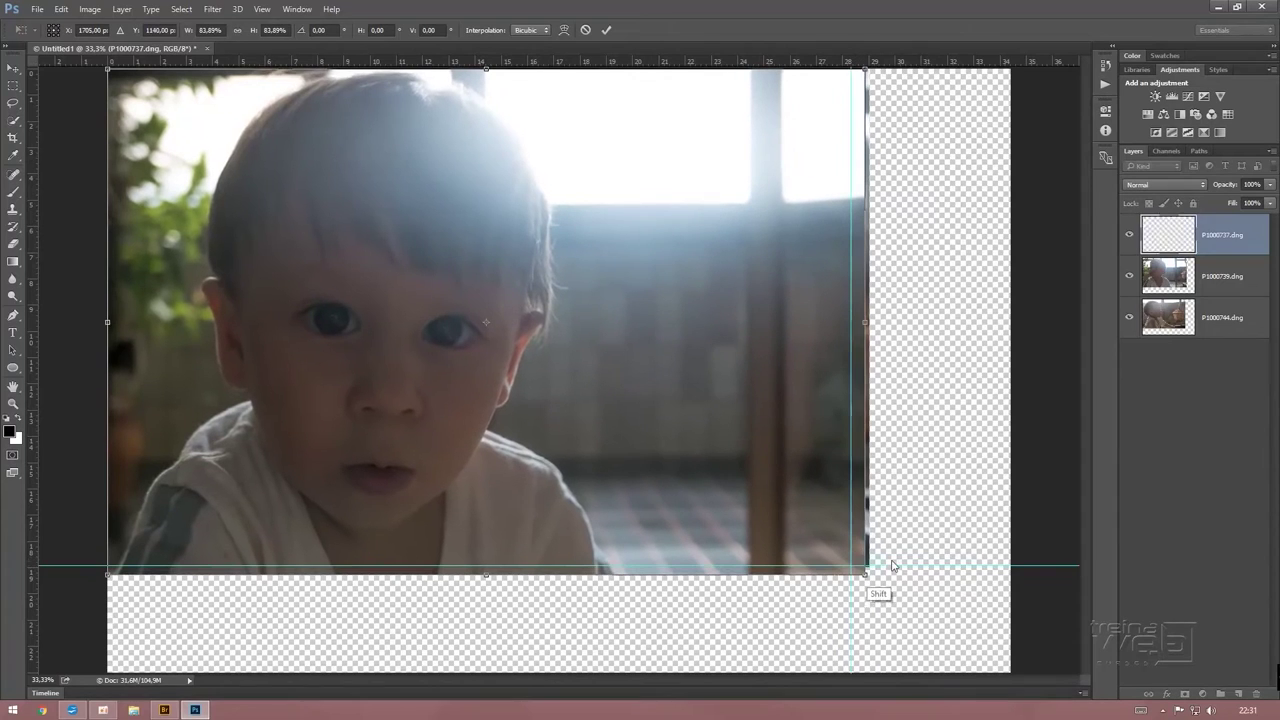
key("Escape")
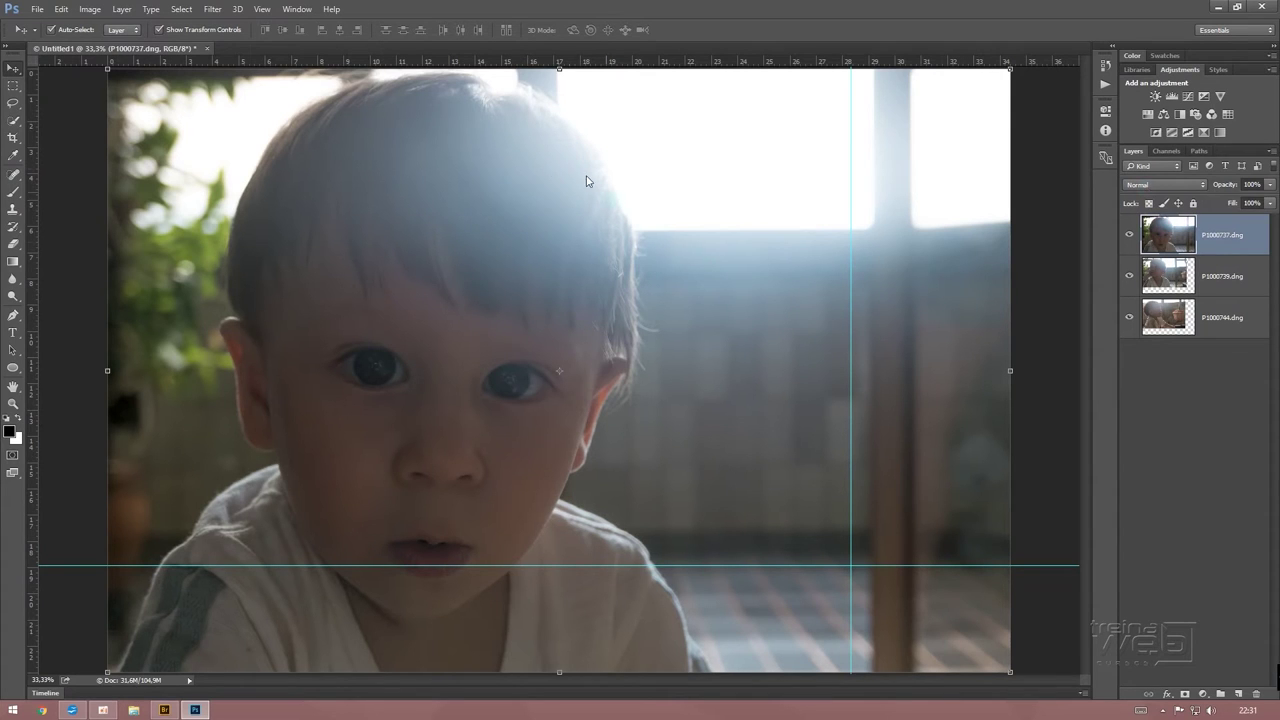
left_click(121, 9)
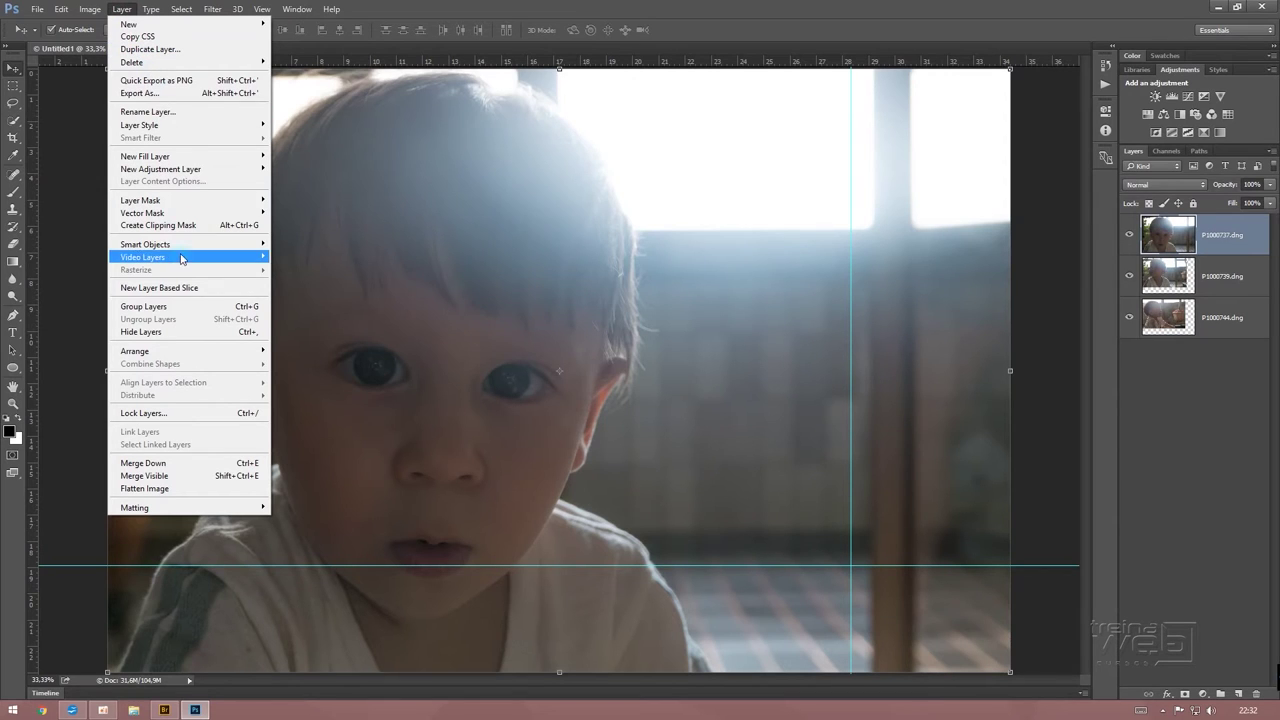
mouse_move(145, 244)
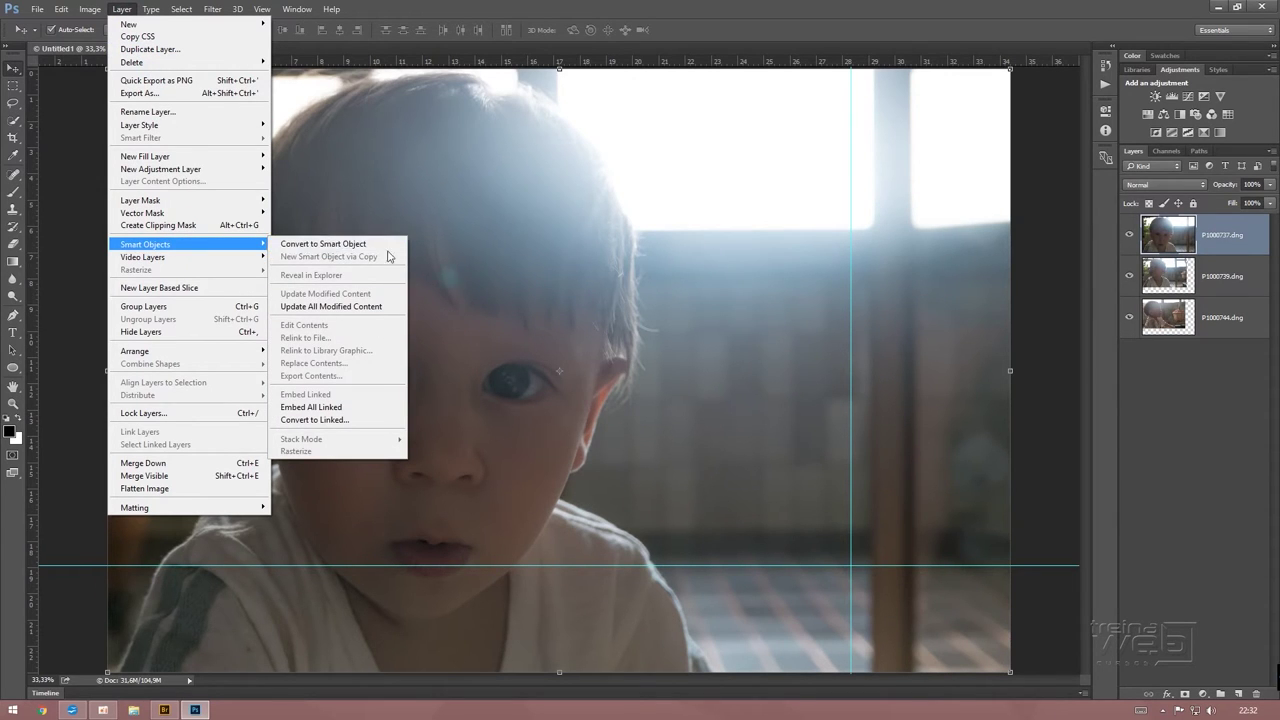
Convert P1000737 to a smart object and scale it down proportionally to about 83% to fit the guides
left_click(352, 245)
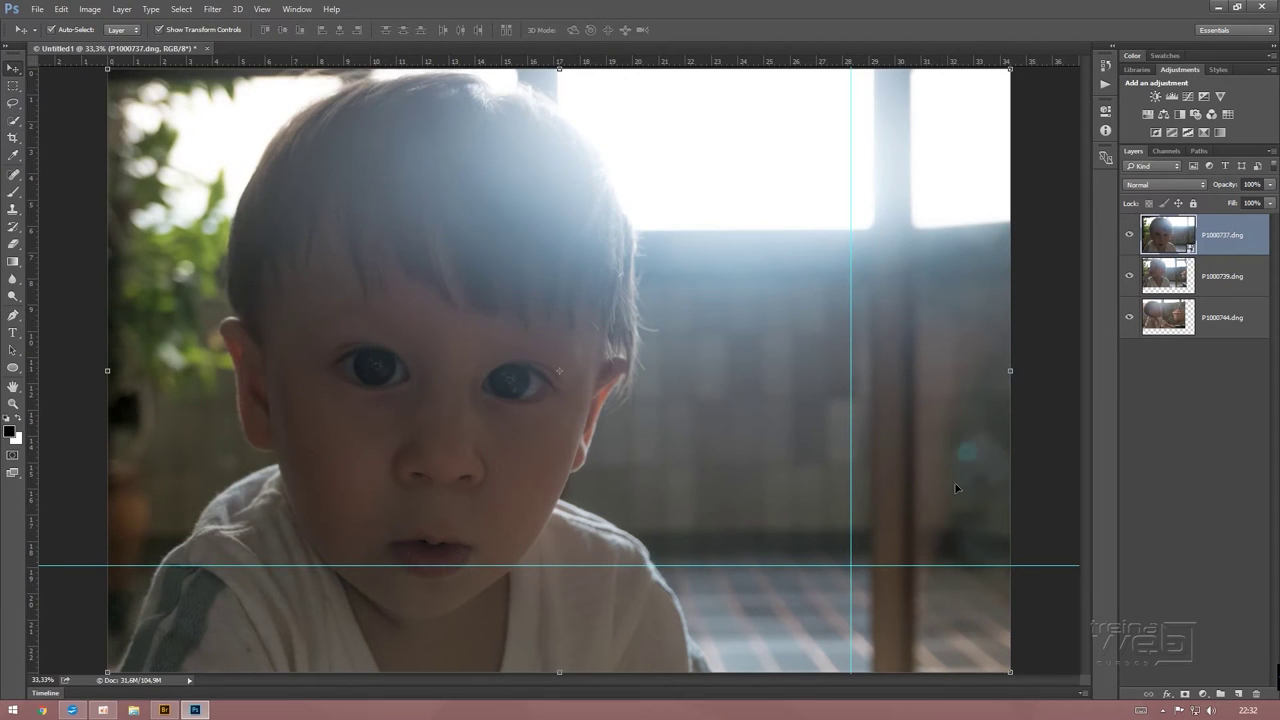
left_click_drag(1010, 670, 861, 557)
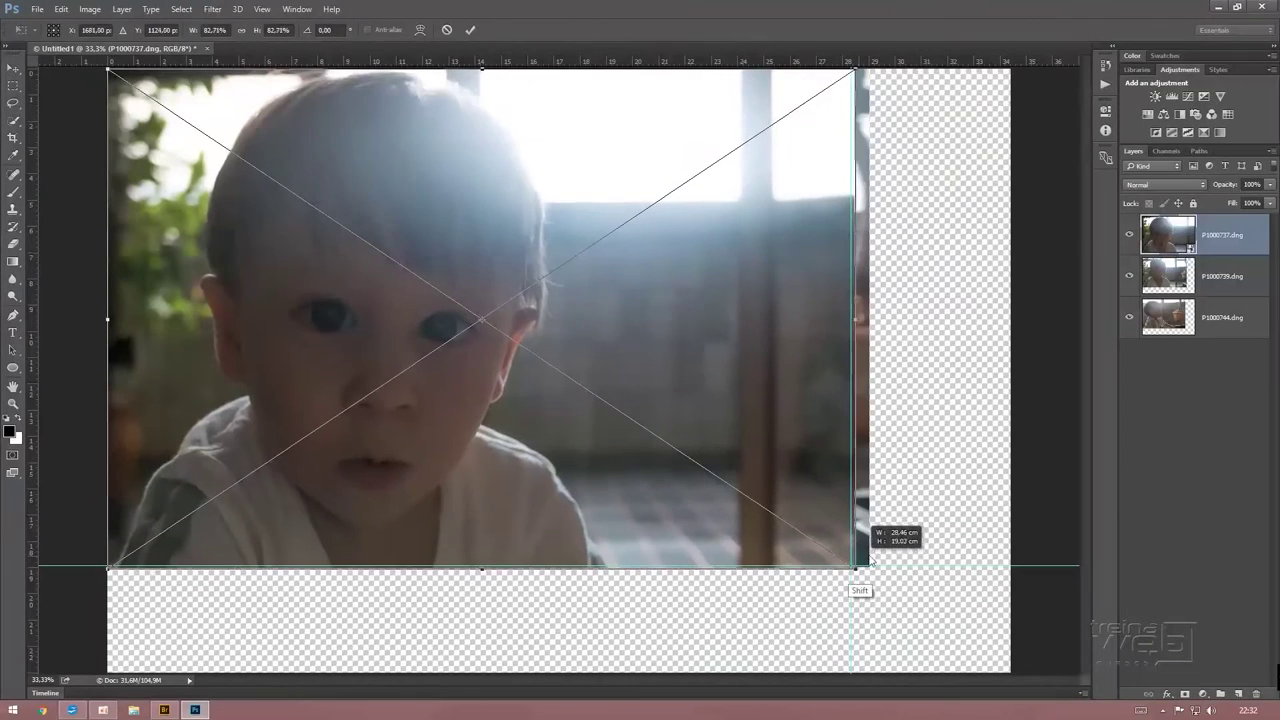
key("Return")
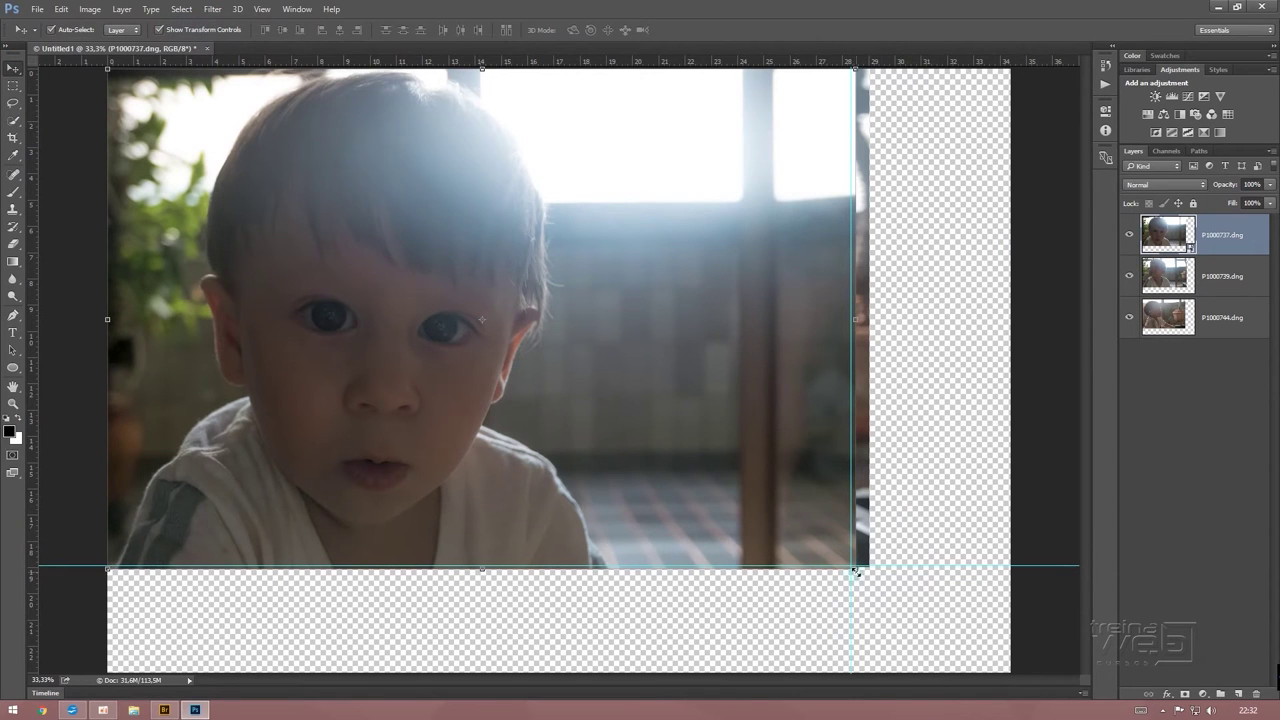
Check the transform at 100% width and height, cancel to keep the smaller size, and hide P1000737
mouse_move(858, 572)
left_mouse_down()
mouse_move(908, 597)
mouse_move(856, 569)
left_mouse_up()
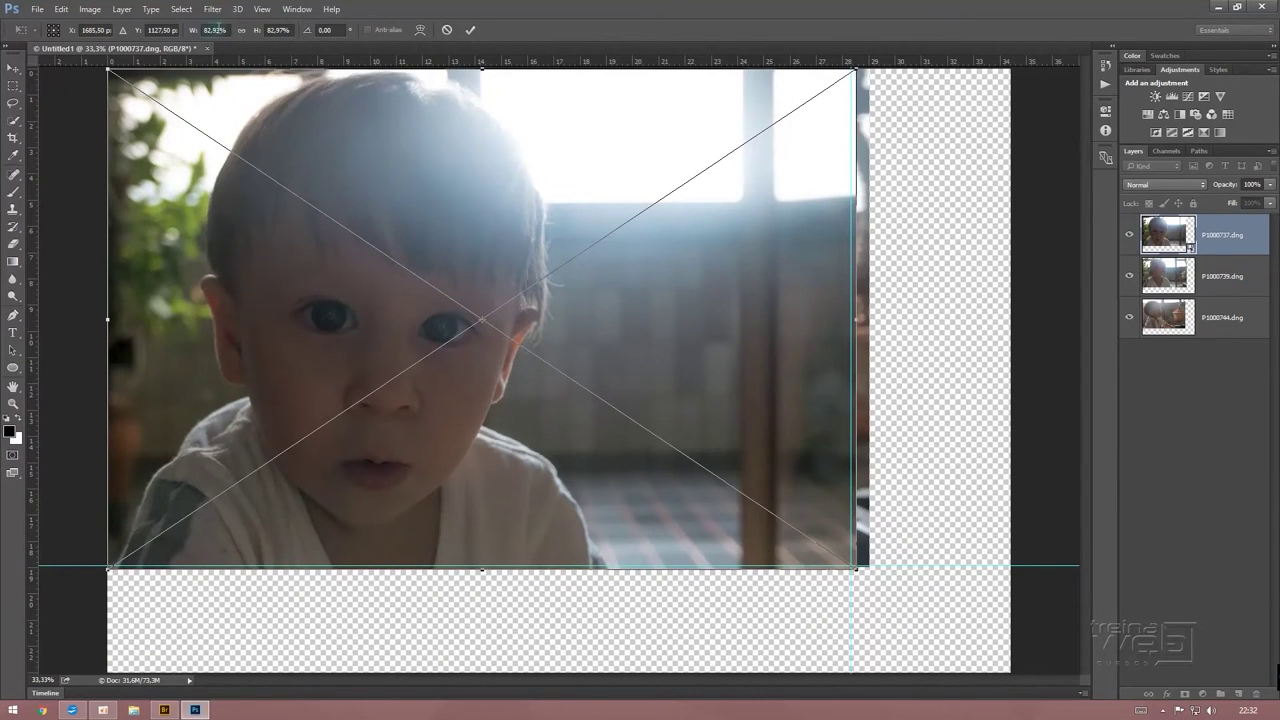
left_click(231, 28)
type("100")
key("Tab")
type("10")
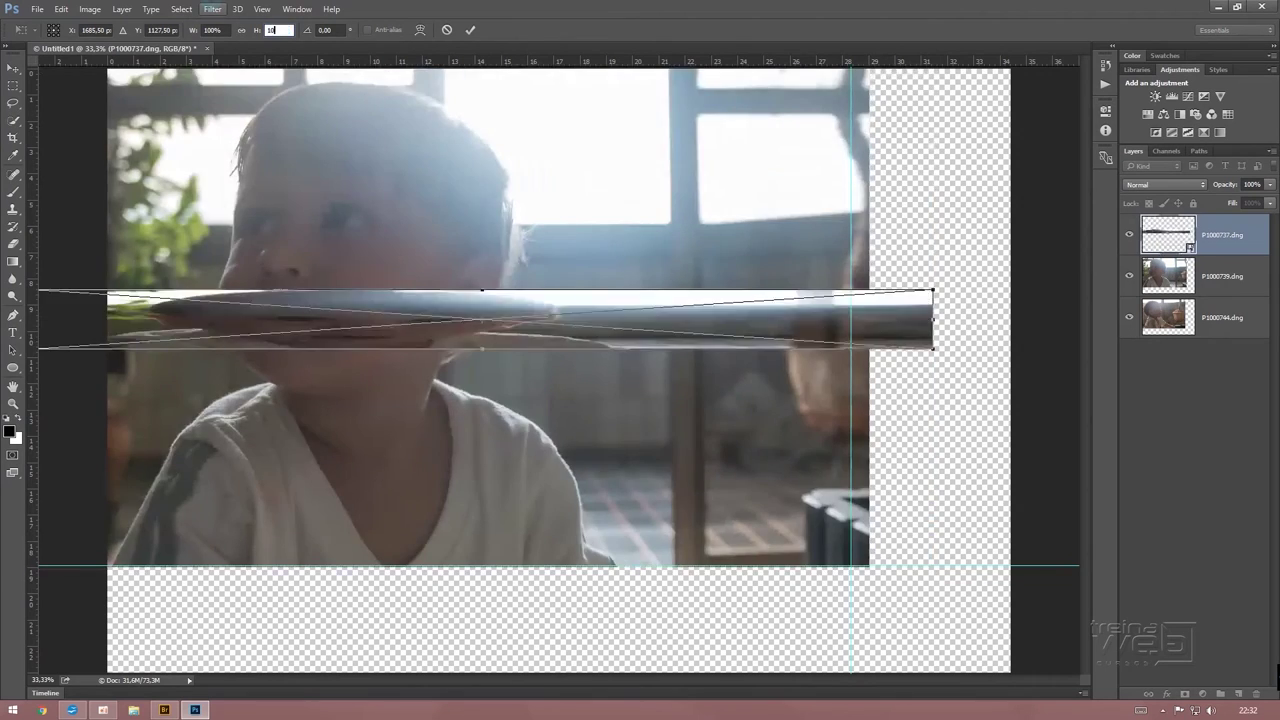
type("0")
key("Return")
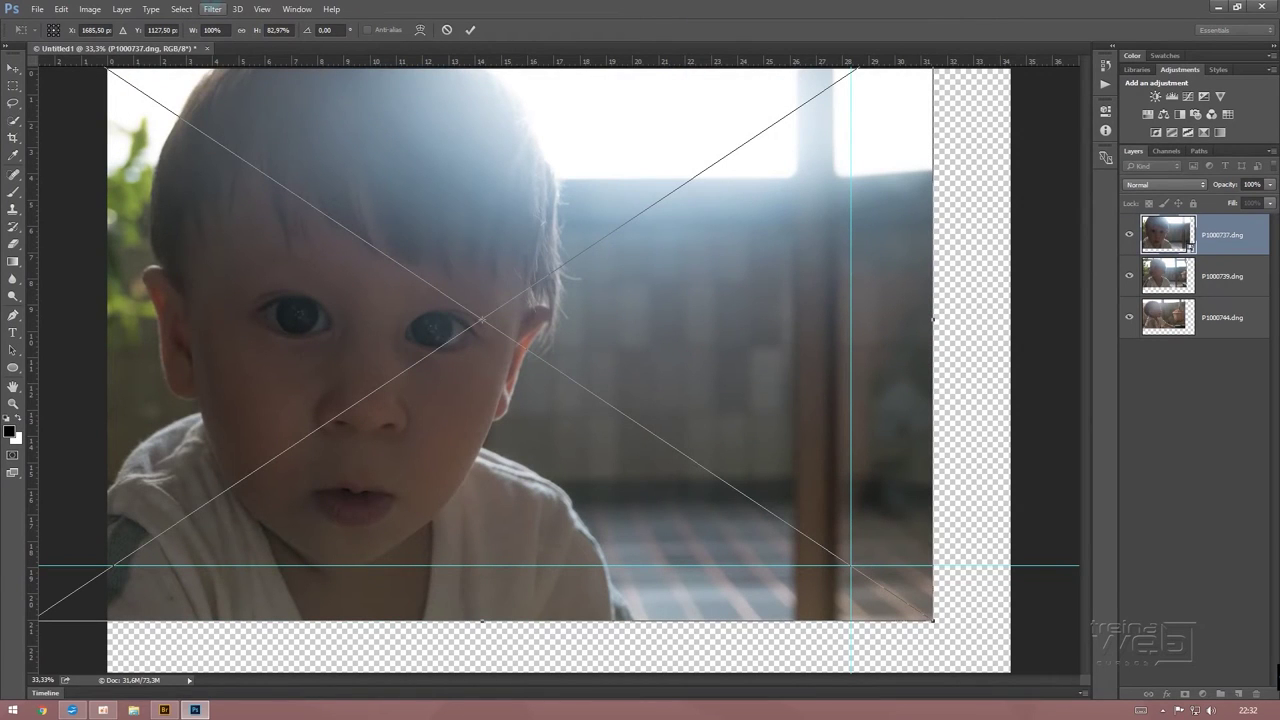
left_click(446, 29)
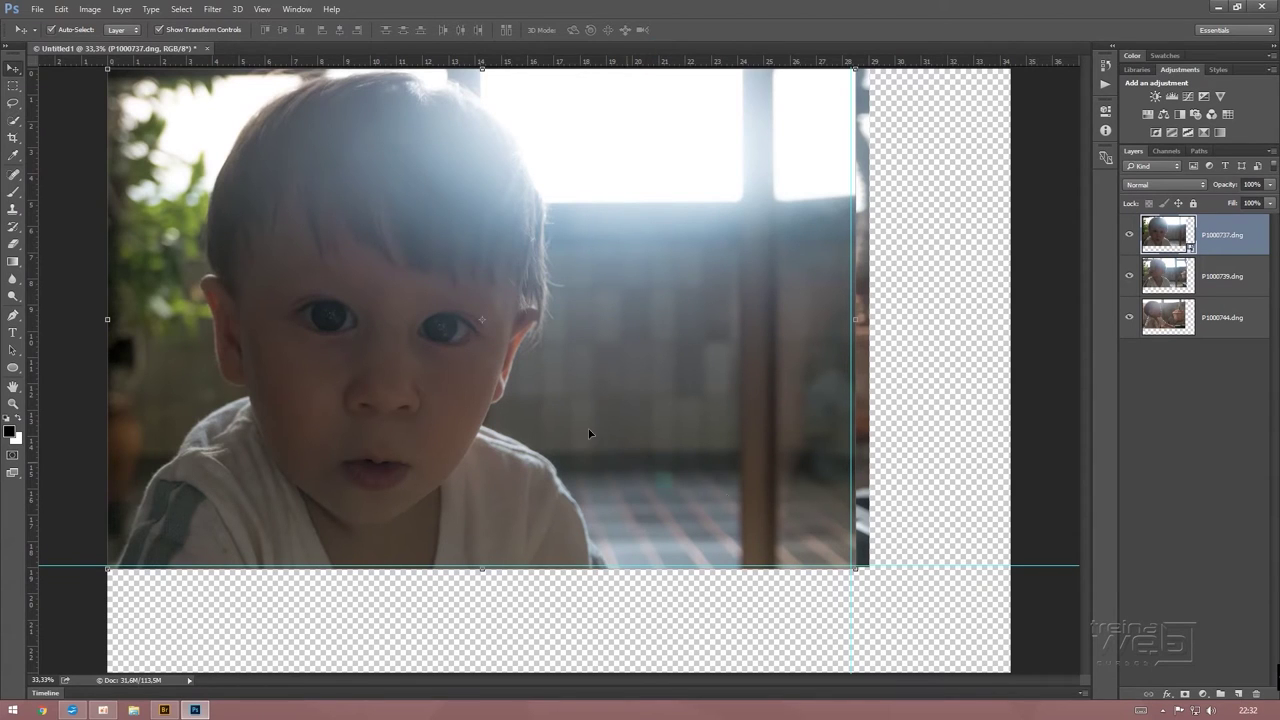
left_click(13, 87)
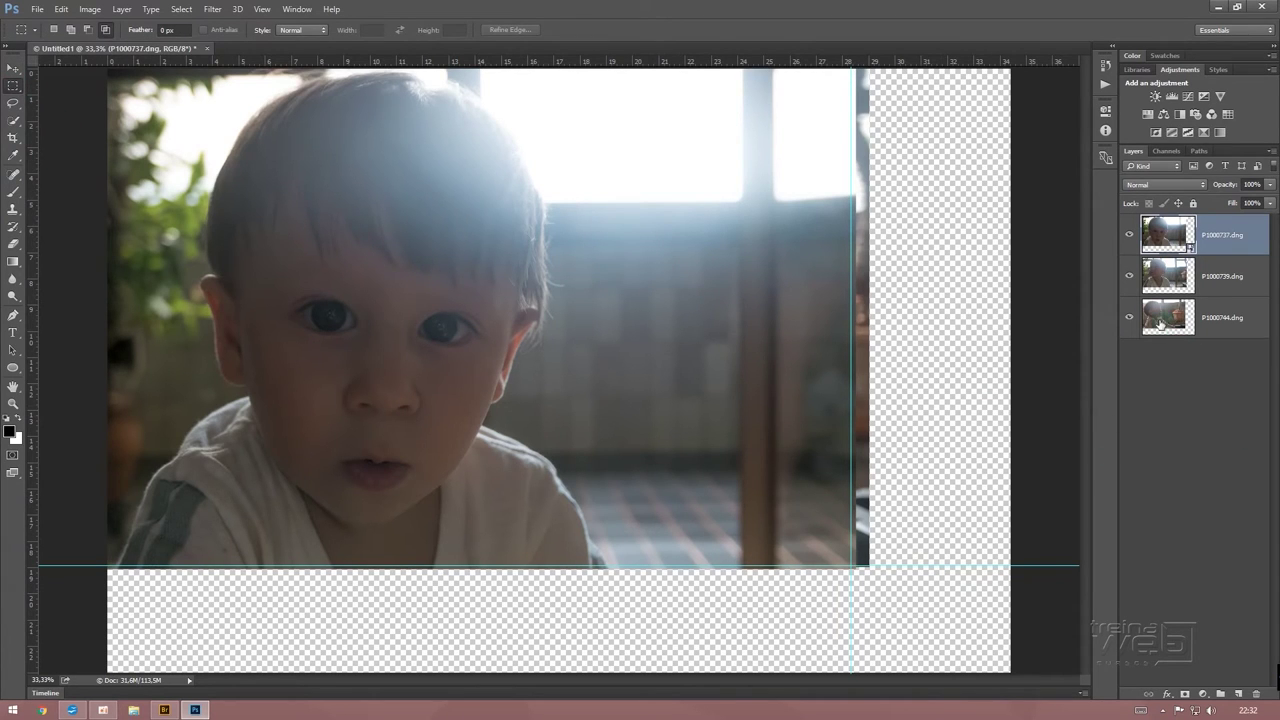
left_click(1130, 234)
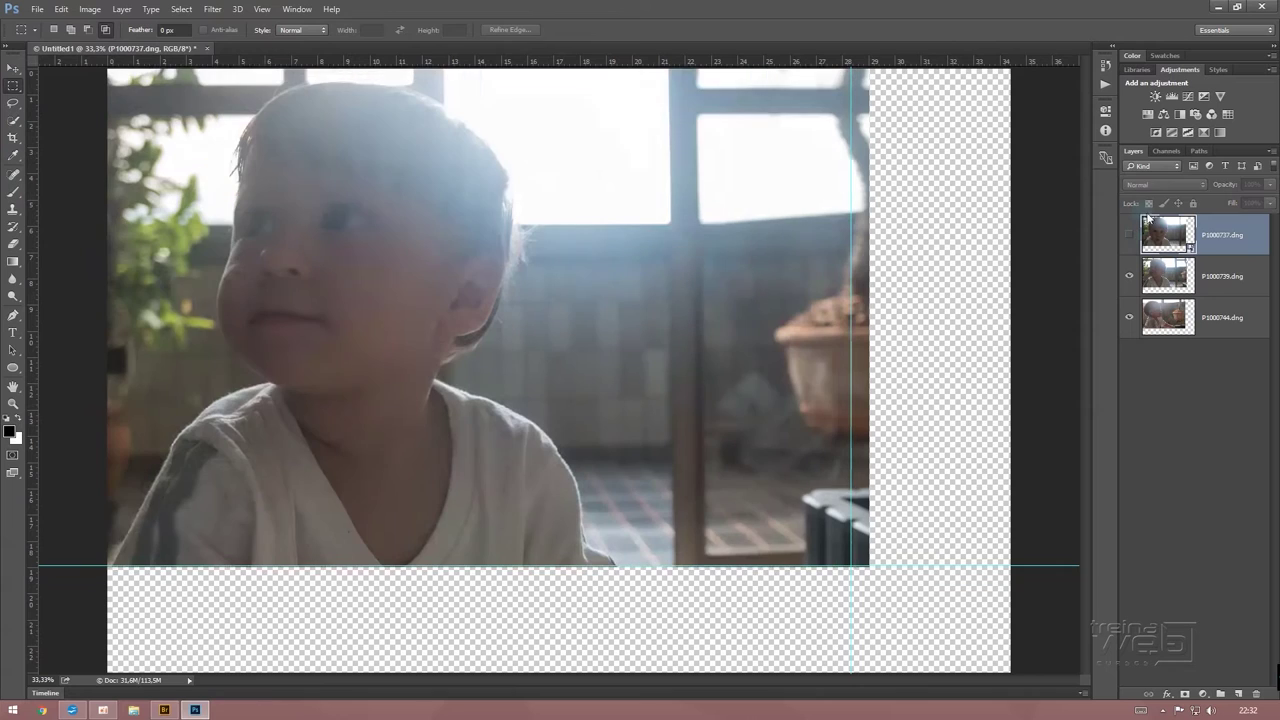
Load P1000744's outline as a selection and add a layer mask to P1000739 from it
left_click(1160, 318)
key("ctrl")
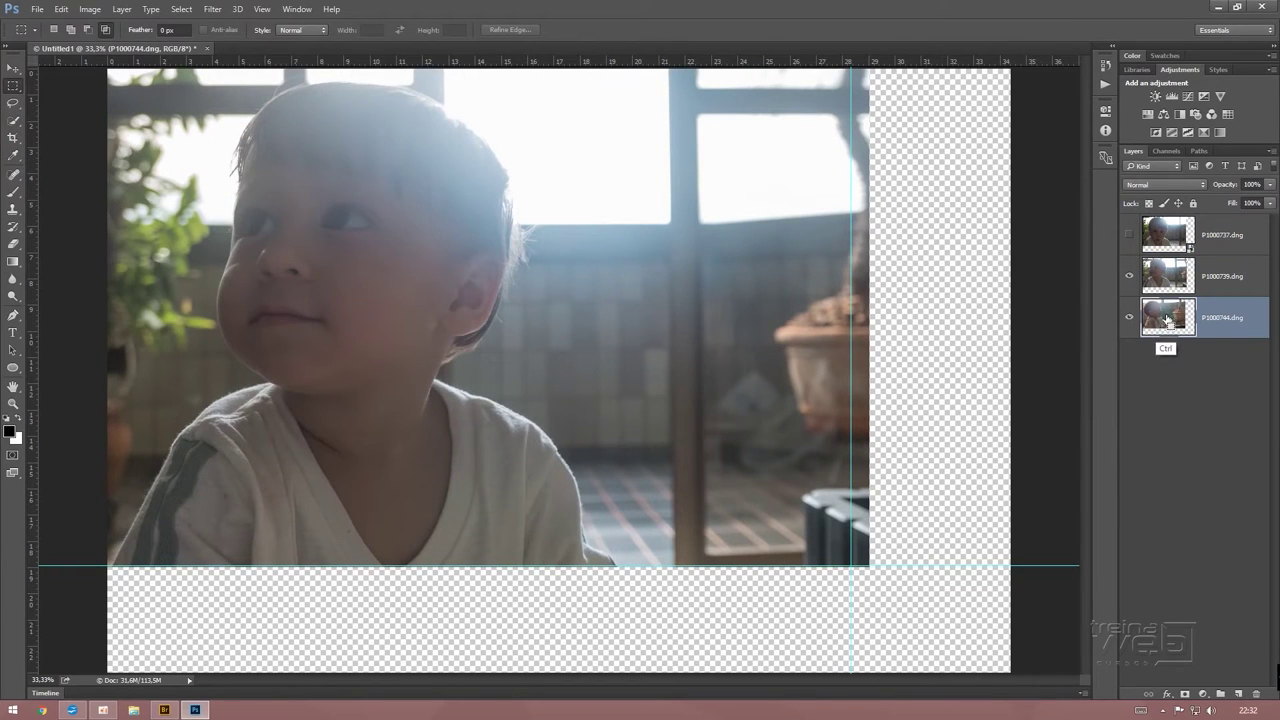
left_click(1170, 318, "ctrl")
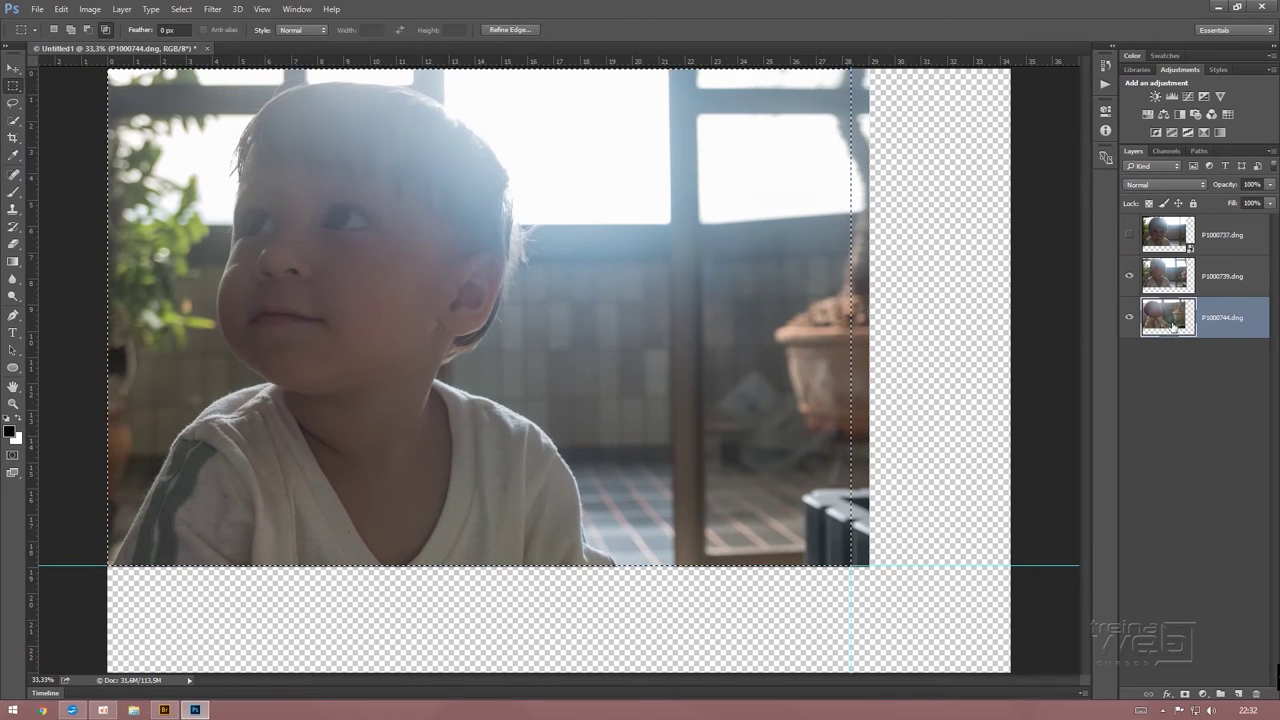
left_click(1166, 286, "ctrl")
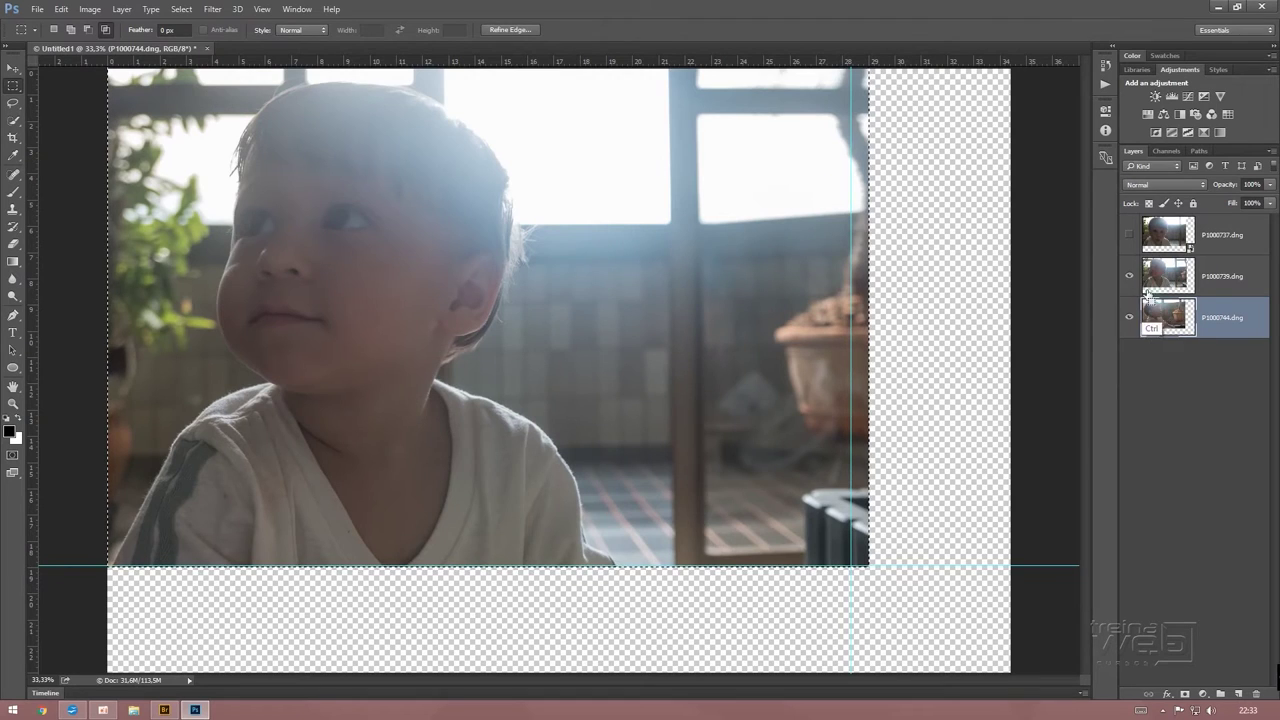
left_click(1129, 276)
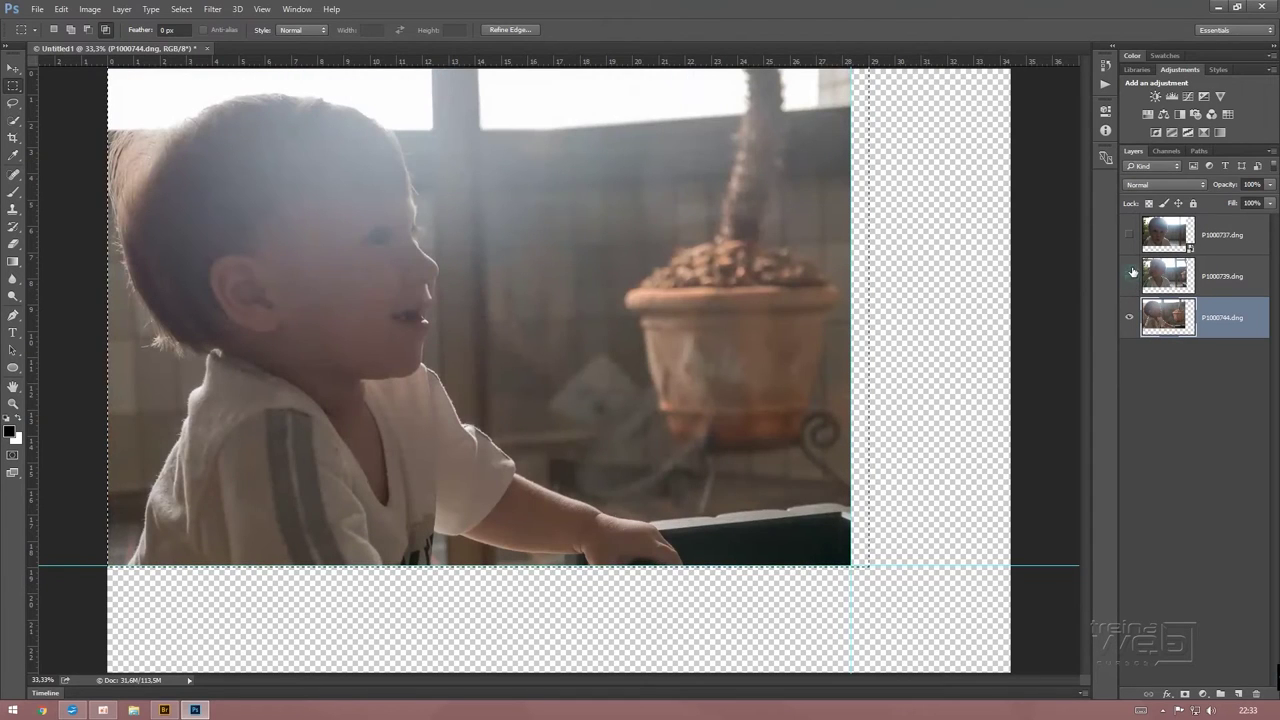
left_click(1165, 332)
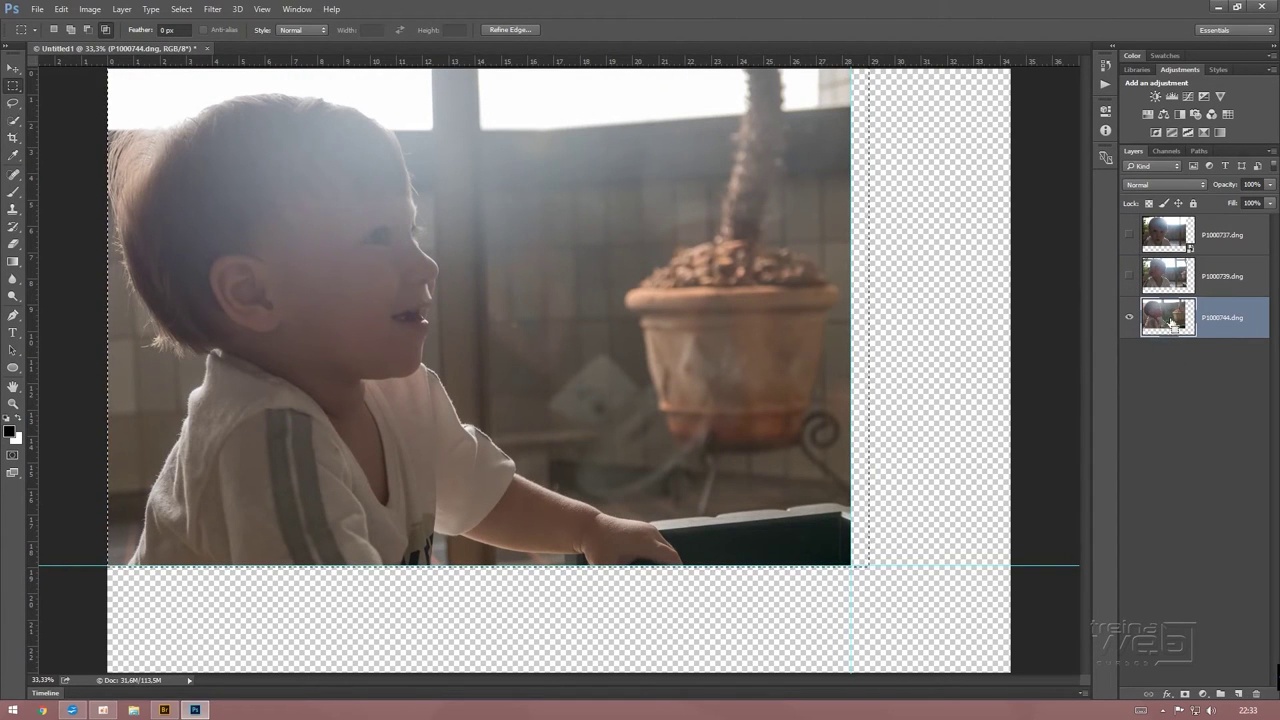
left_click(1170, 318)
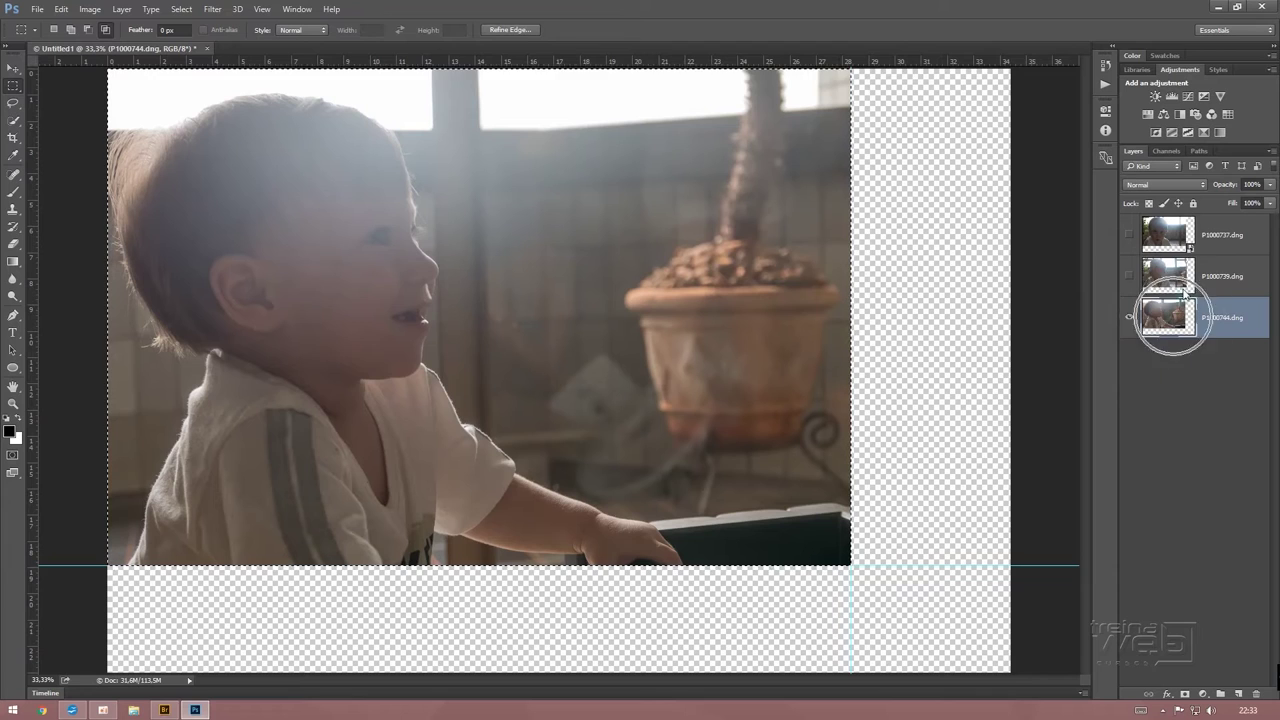
left_click(1129, 276)
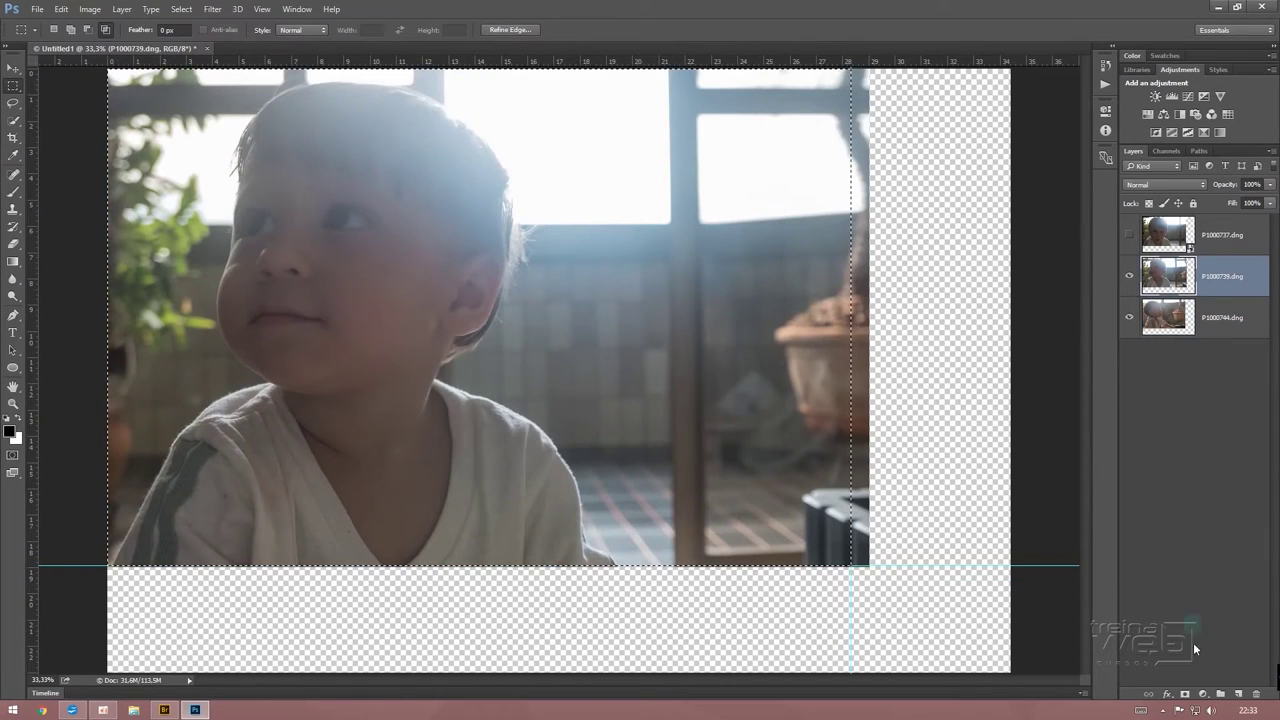
left_click(1185, 693)
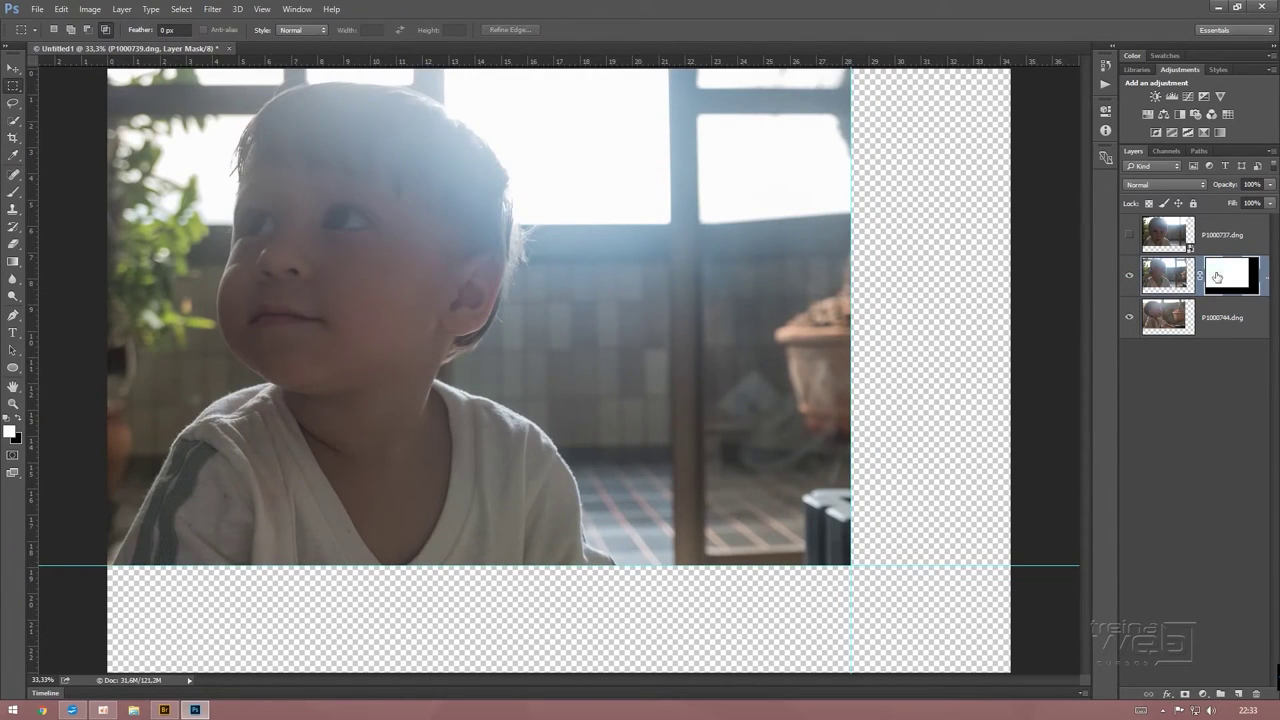
Add the same layer mask to P1000737 and make it visible on top
left_click(1227, 276, "ctrl")
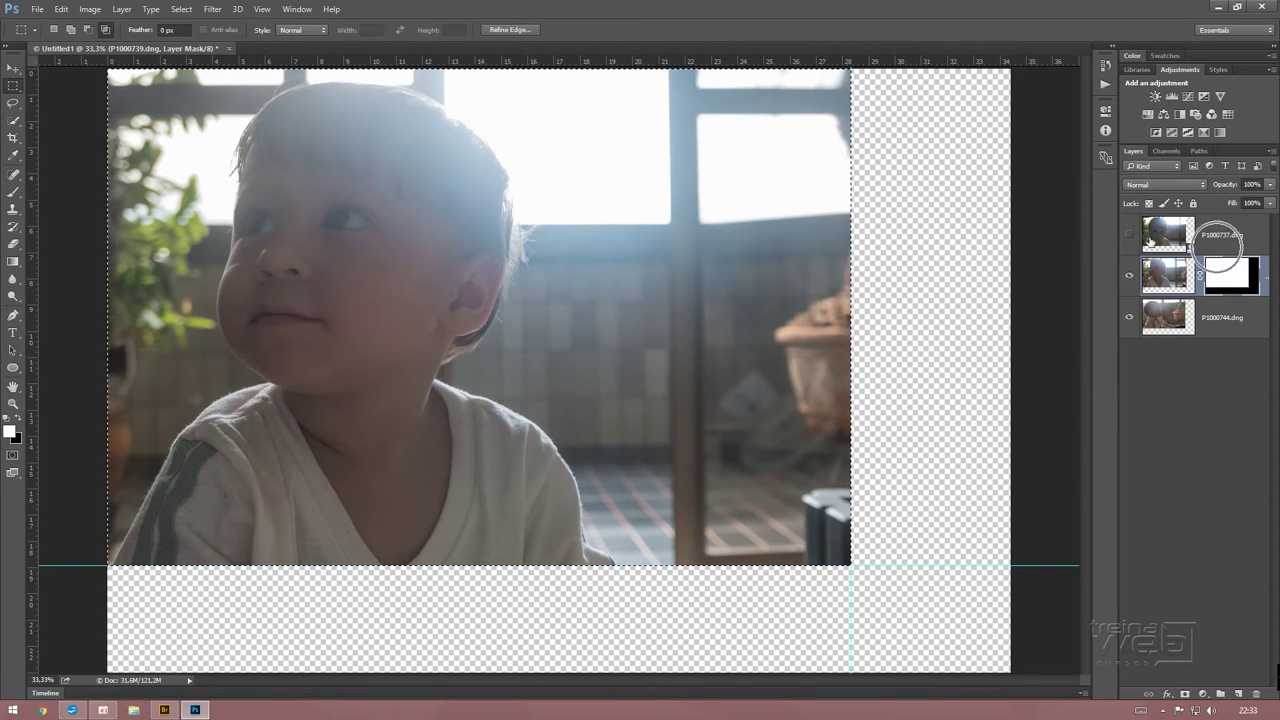
left_click(1225, 238)
left_click(1129, 234)
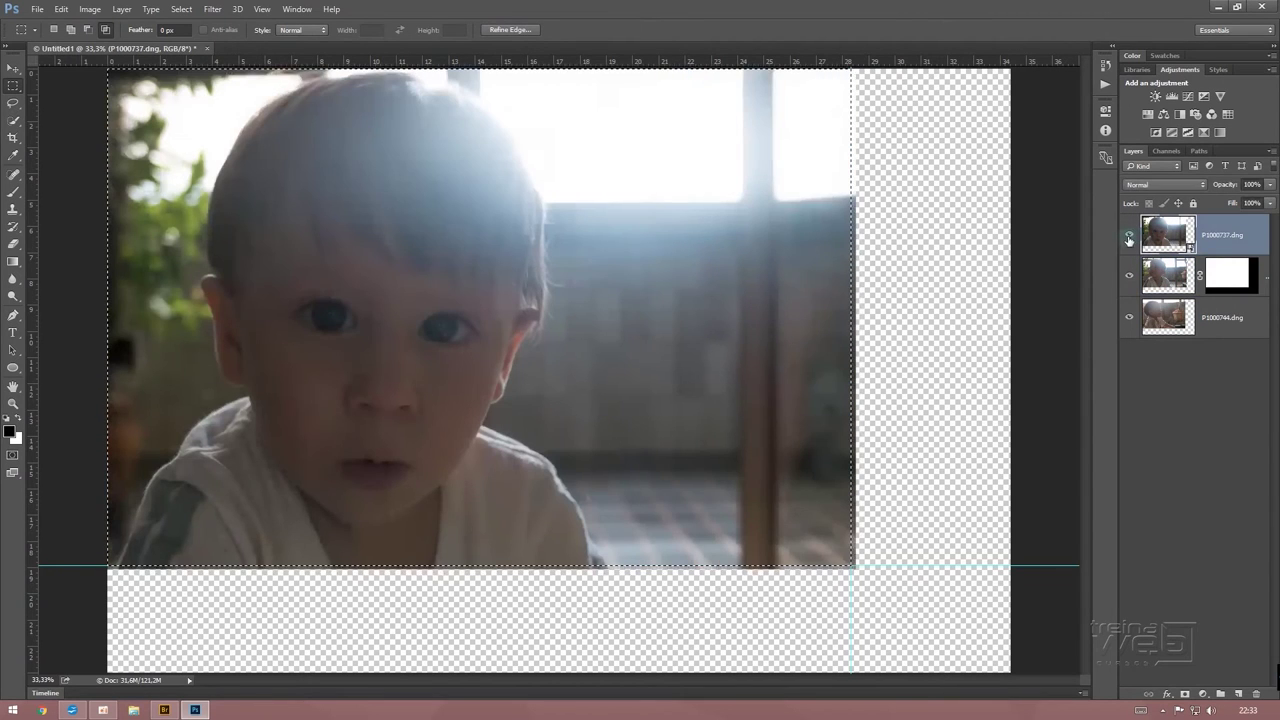
left_click(1185, 693)
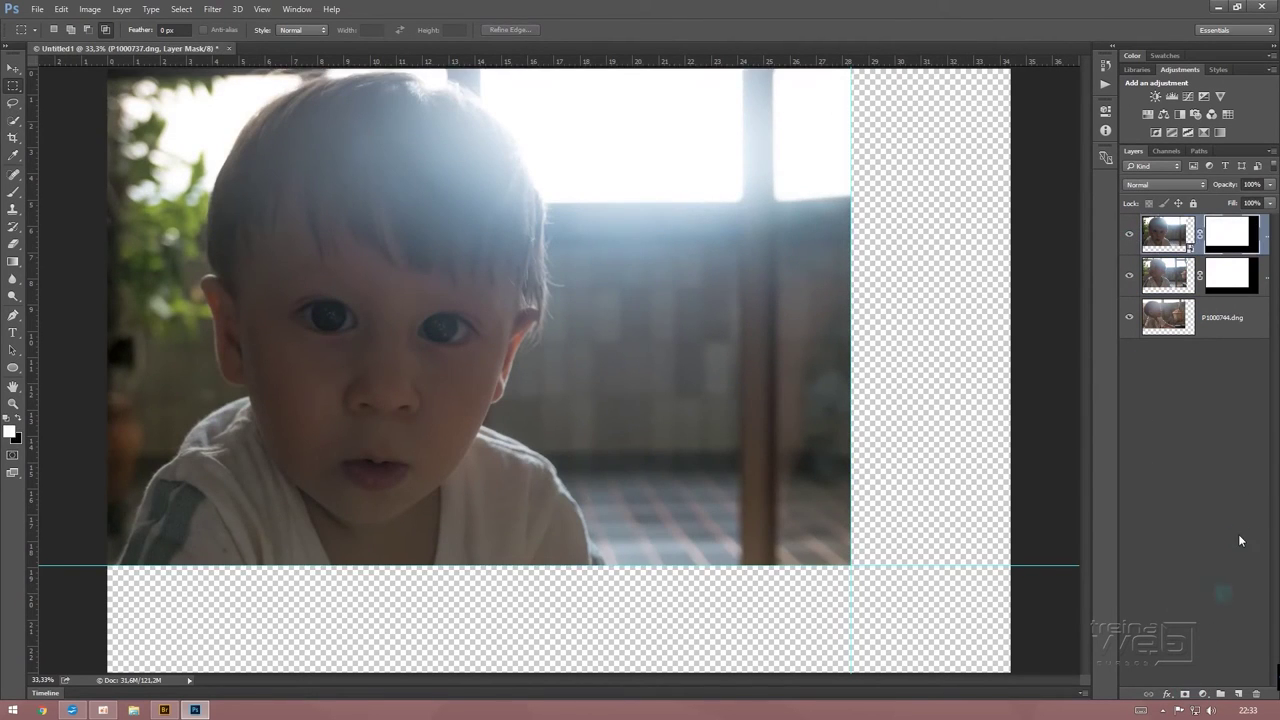
left_click(13, 68)
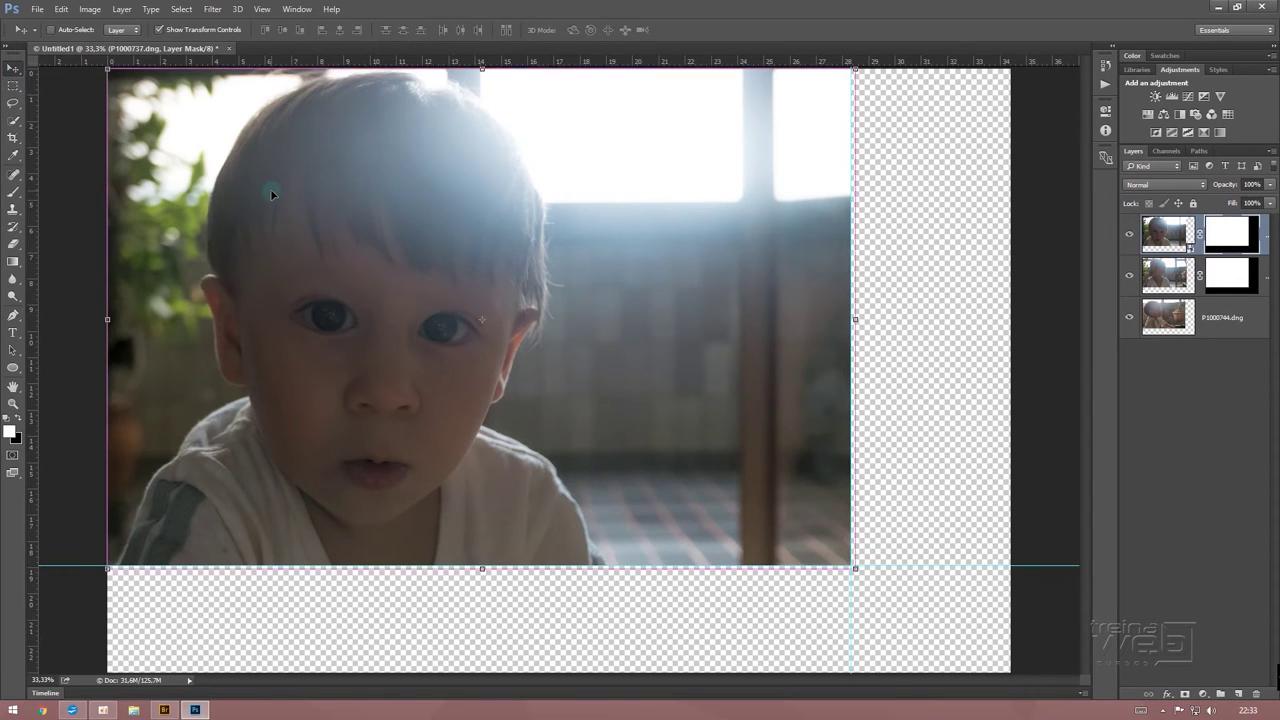
Crop the canvas to the top layer mask's selection, removing the transparent margins
key("ctrl+minus")
key("ctrl+minus")
key("c")
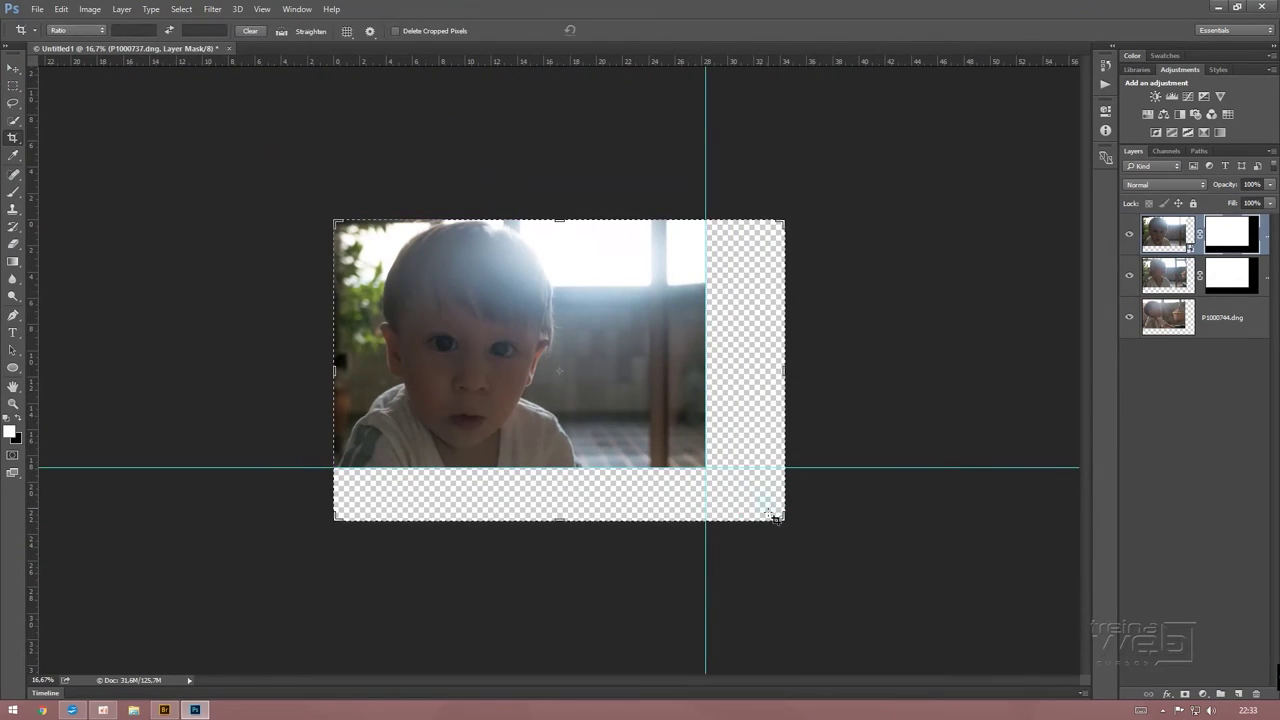
mouse_move(782, 517)
left_mouse_down()
mouse_move(795, 537)
mouse_move(794, 523)
left_mouse_up()
key("Return")
left_click(1232, 236, "ctrl")
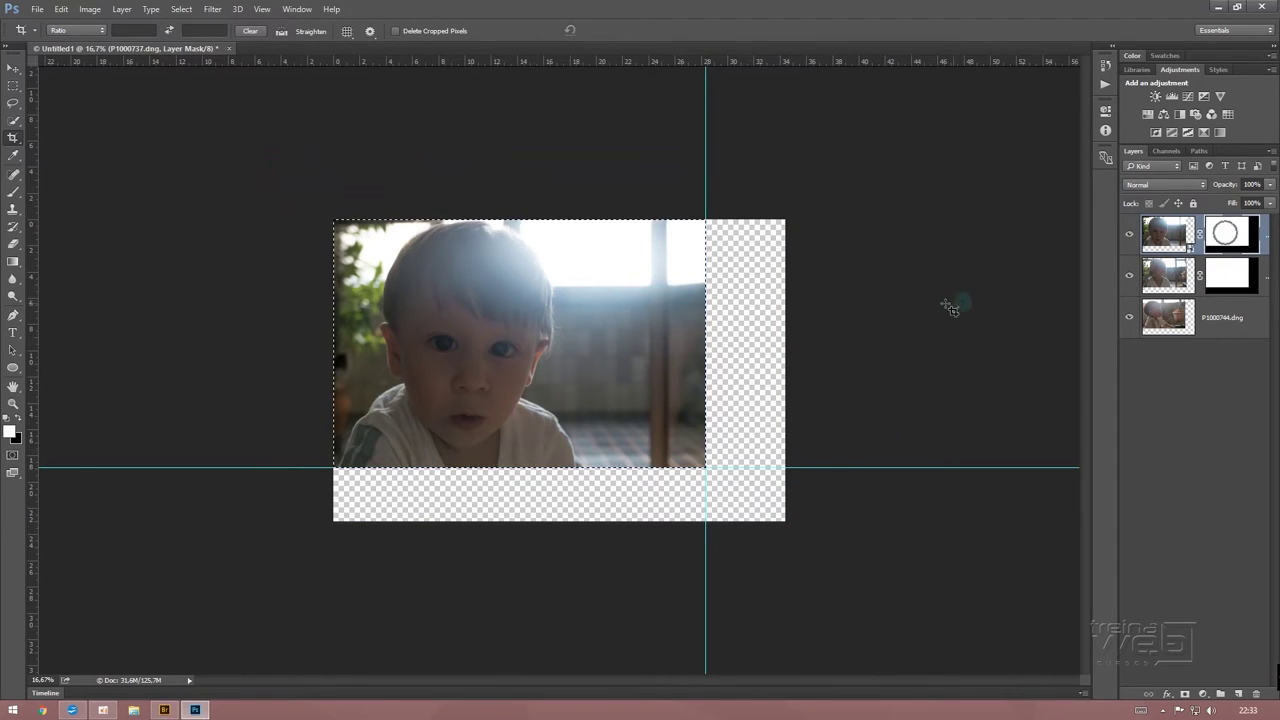
key("v")
key("c")
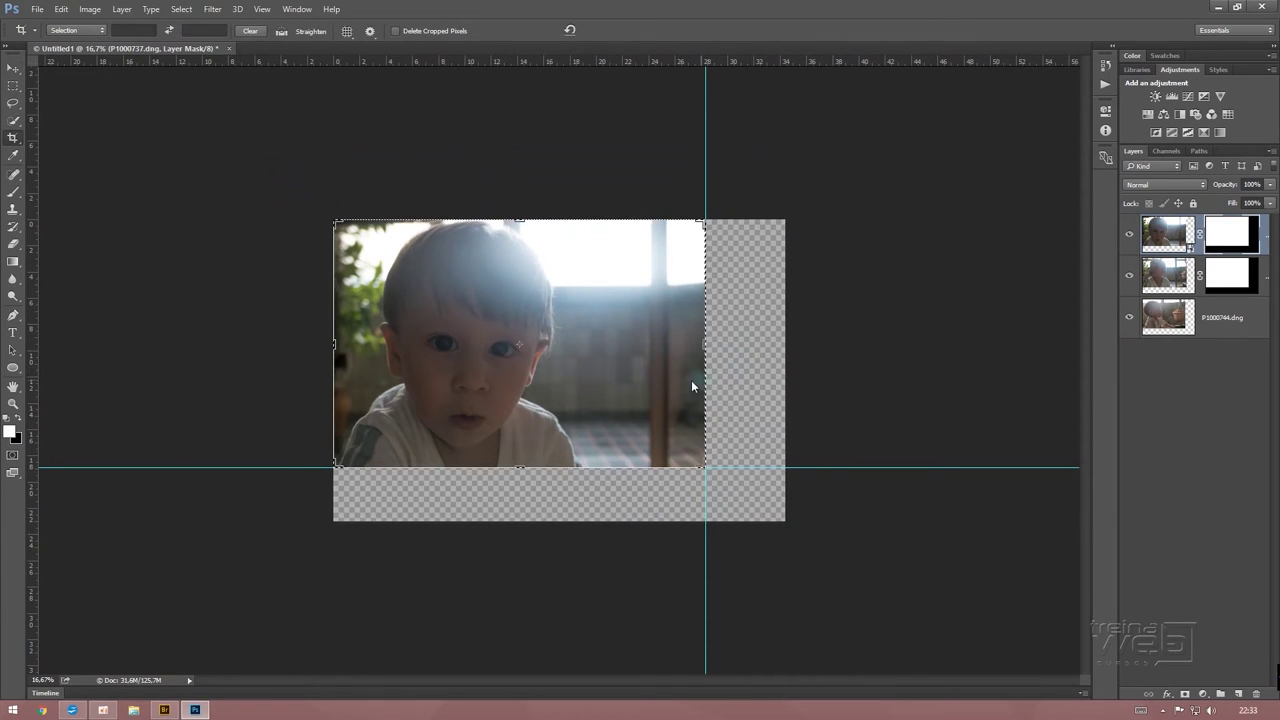
left_click(437, 455)
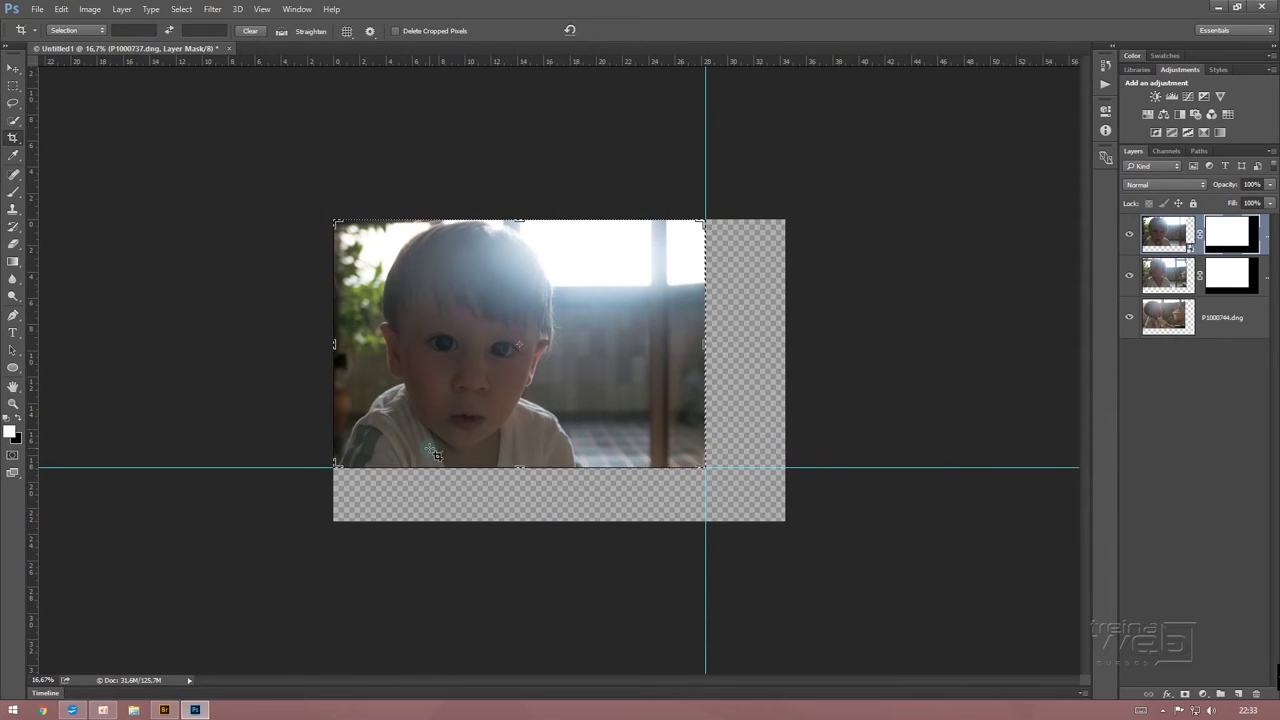
key("Escape")
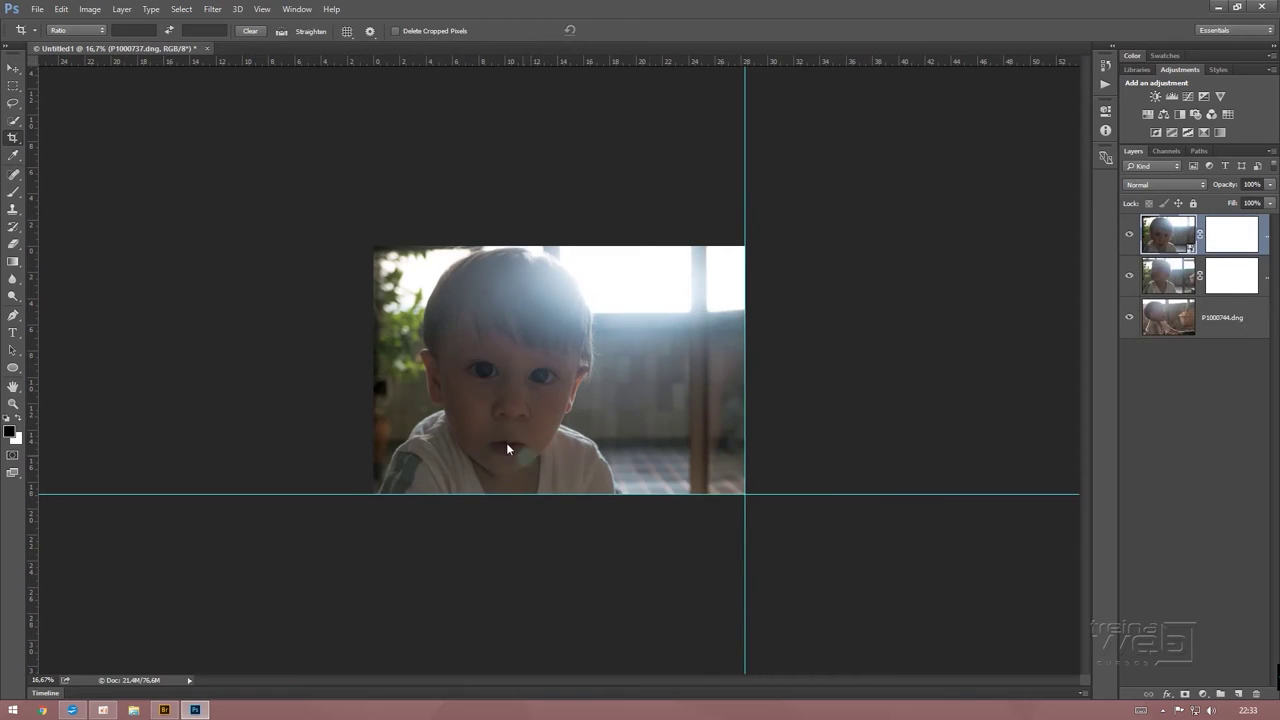
Bring up Image > Canvas Size and switch its units to Percent
left_click(90, 12)
left_click(110, 118)
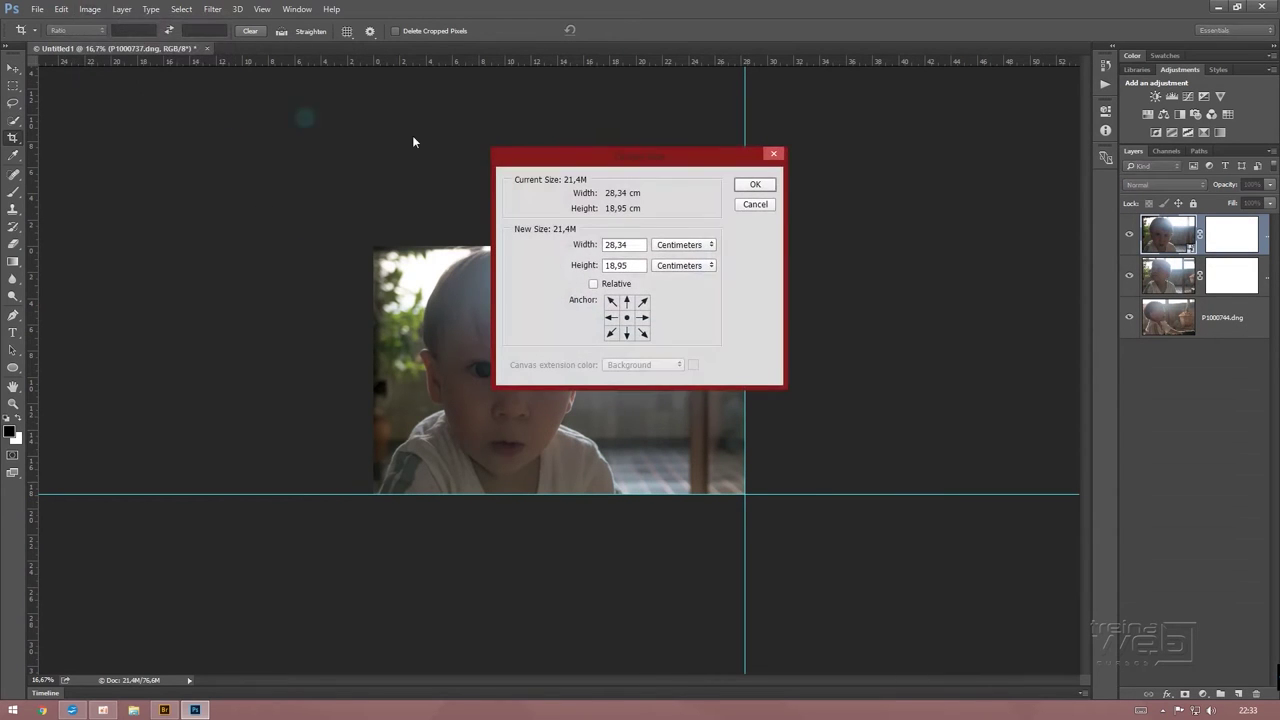
left_click_drag(651, 160, 947, 124)
left_click(980, 220)
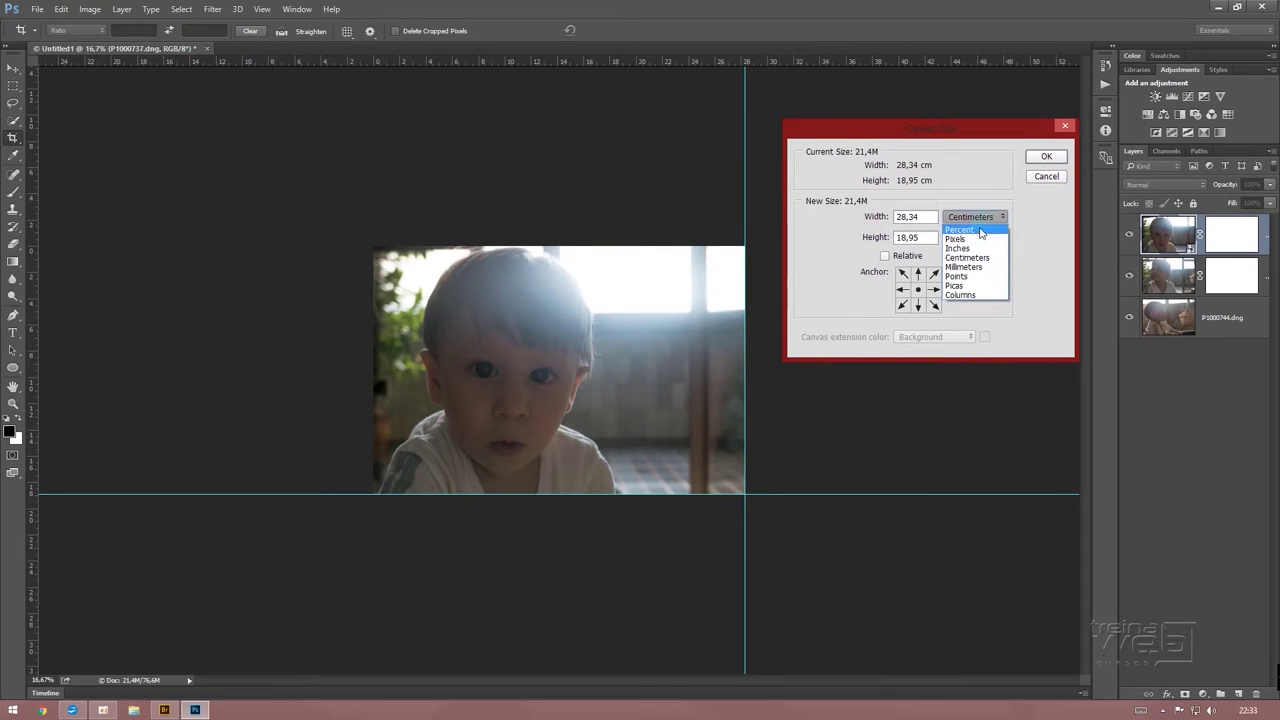
left_click(970, 228)
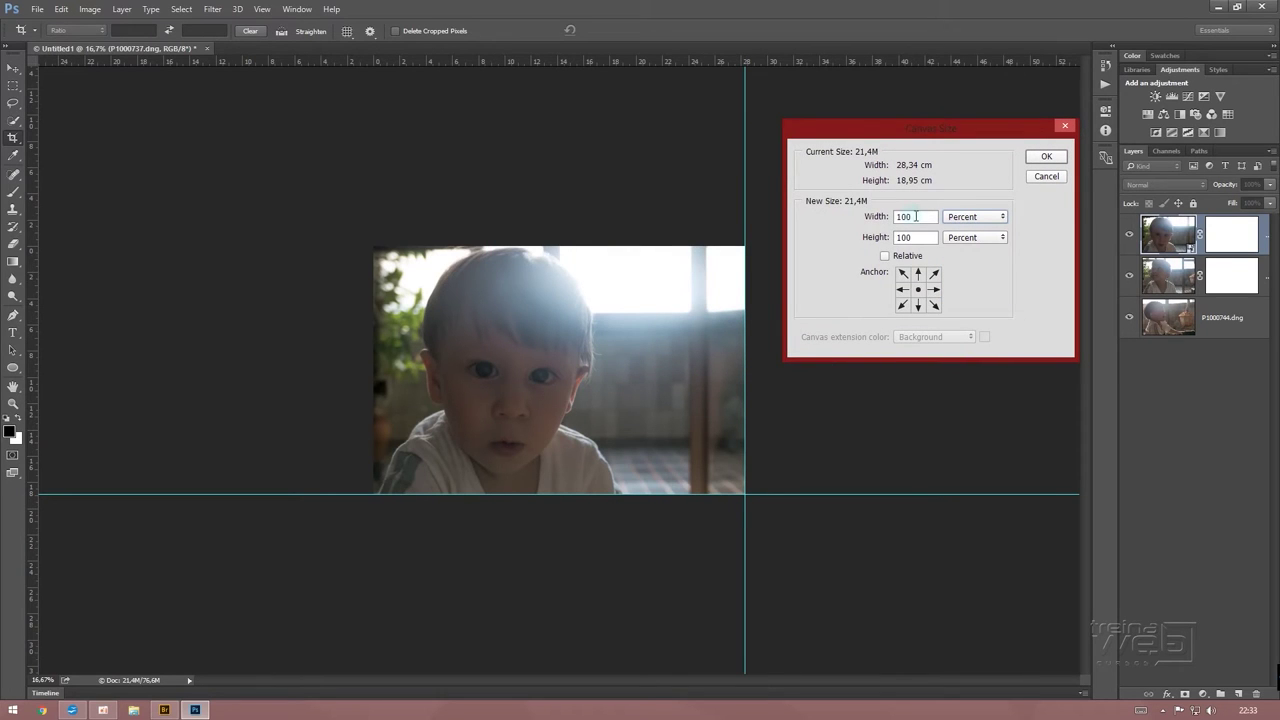
double_click(915, 216)
type("1")
key("Tab")
key("Tab")
type("10")
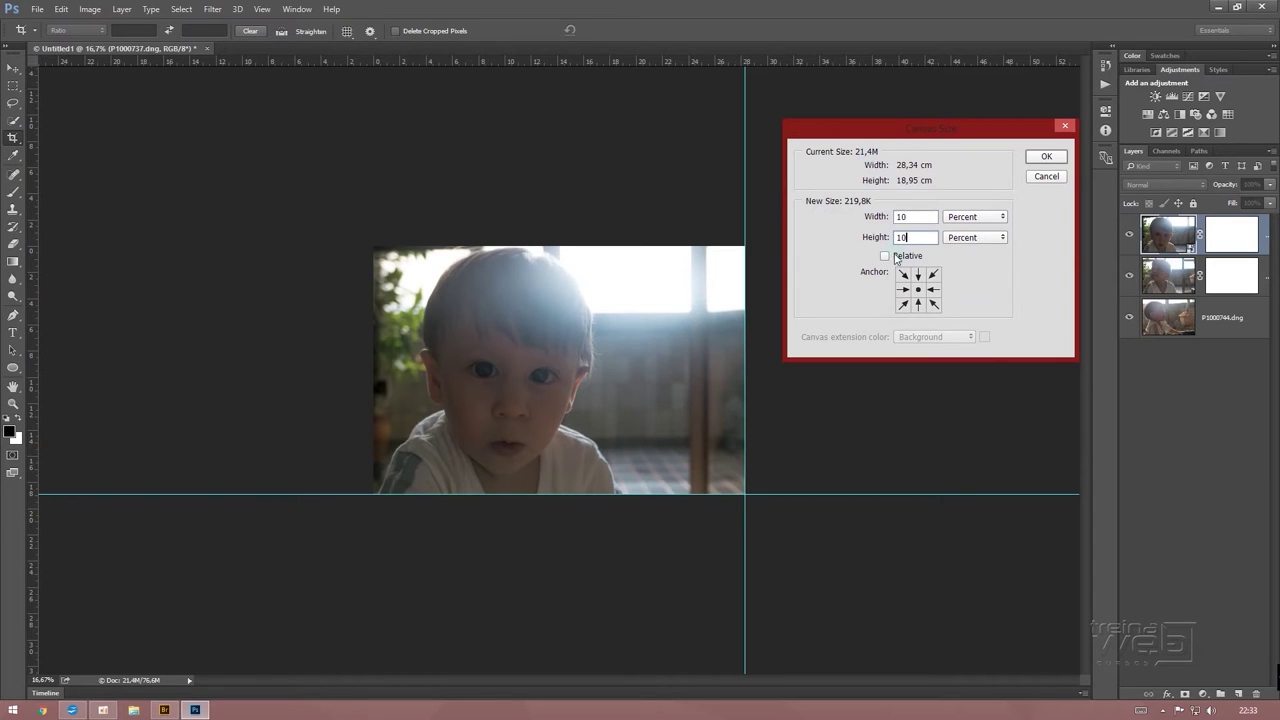
With Relative ticked, add 10% to width and height, apply, and zoom out
left_click(884, 256)
double_click(914, 216)
type("10")
key("Tab")
key("Tab")
type("10")
left_click(1047, 157)
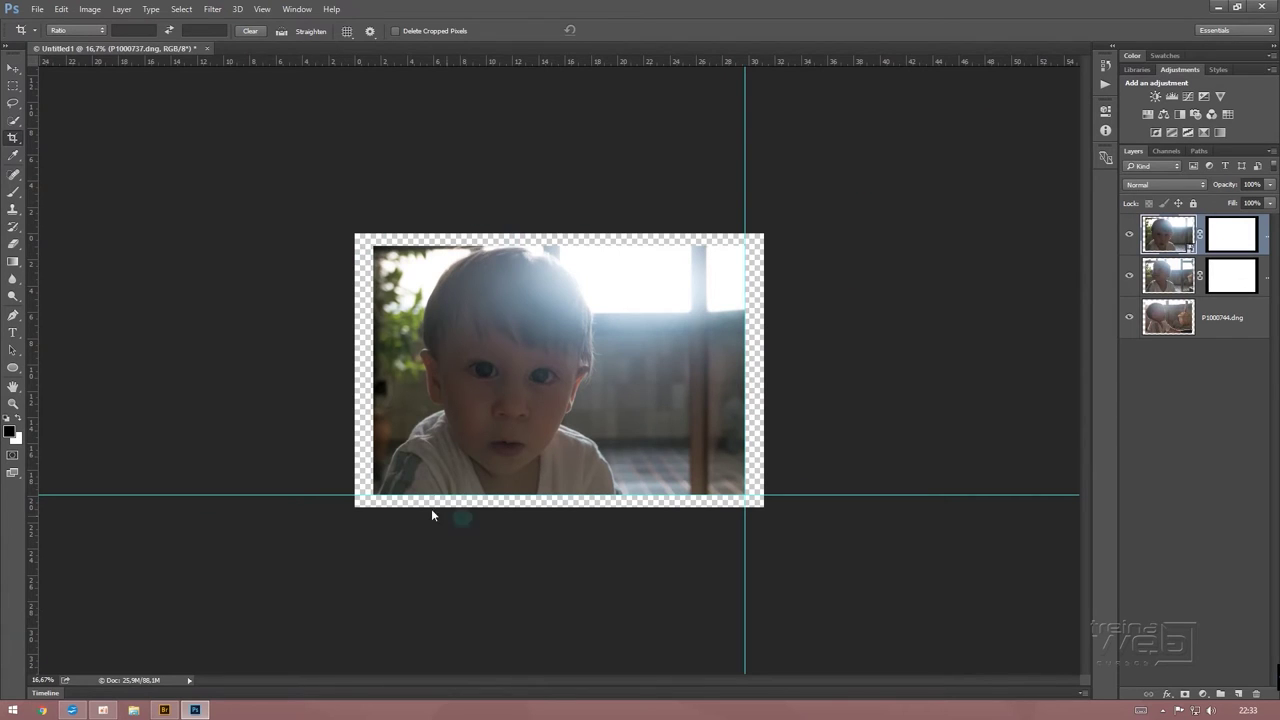
key("ctrl+minus")
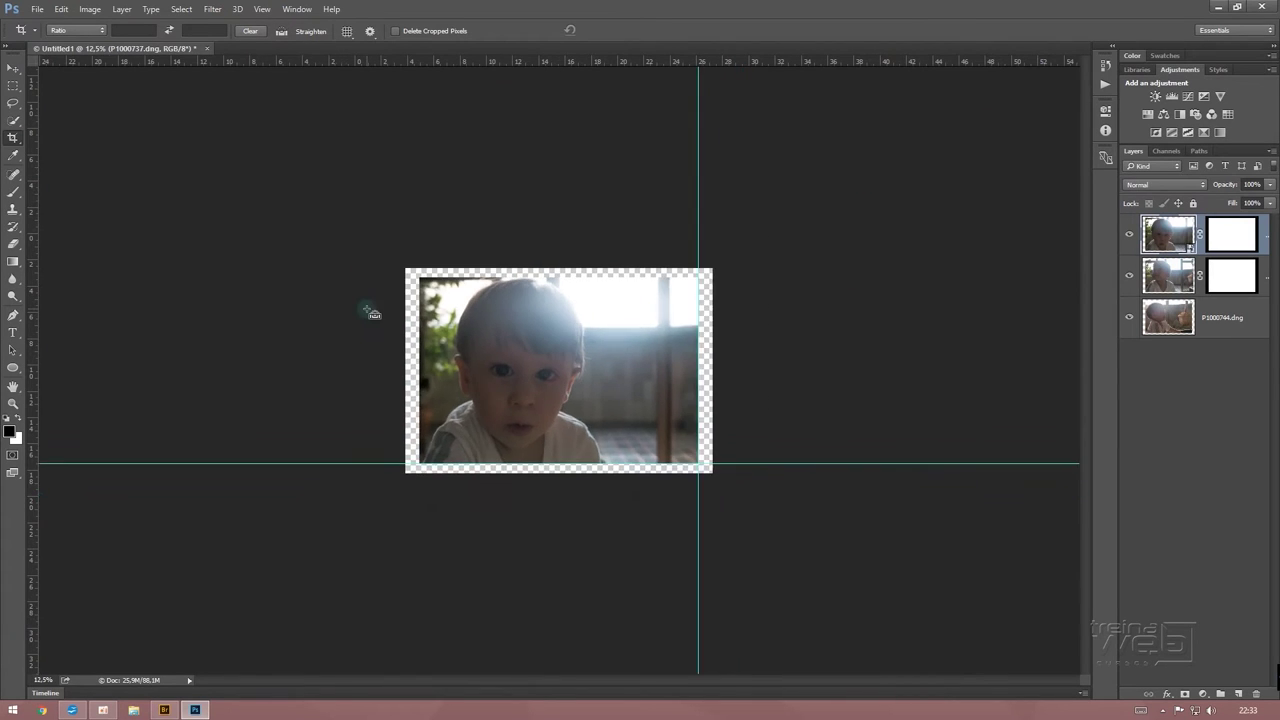
key("ctrl+minus")
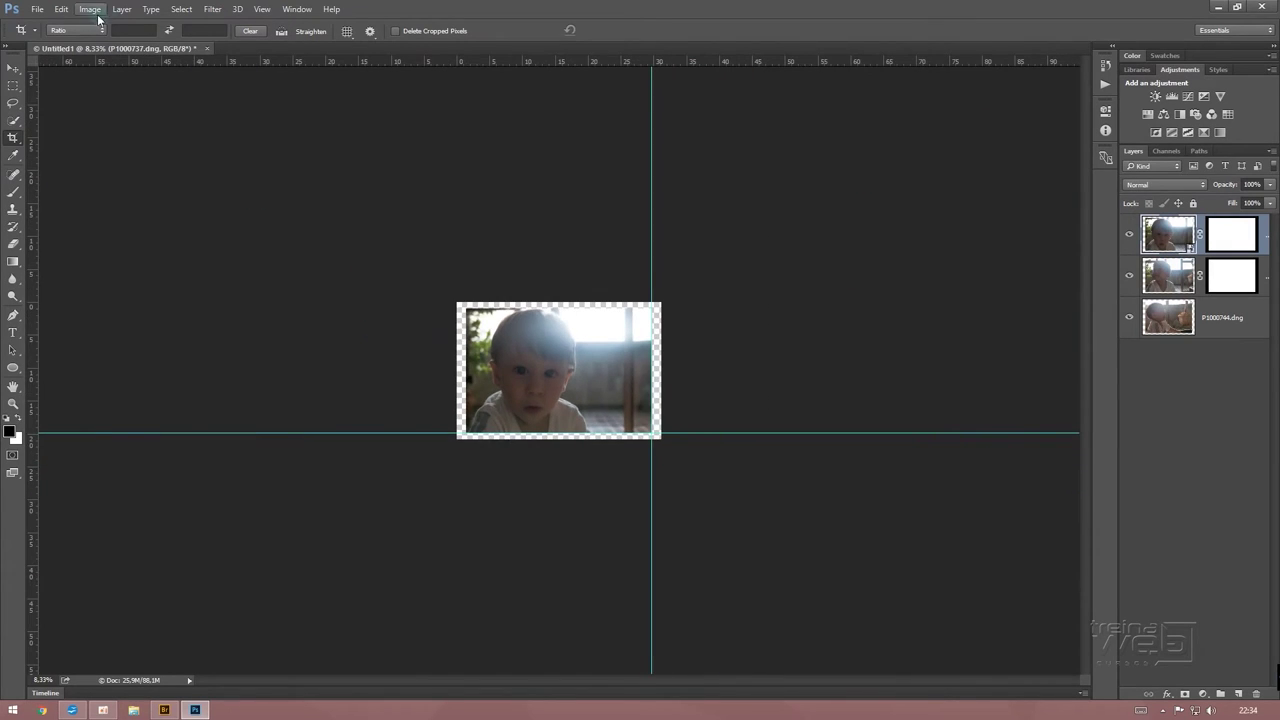
Set Canvas Size height to 300 percent with Relative unticked
left_click(90, 9)
left_click(125, 119)
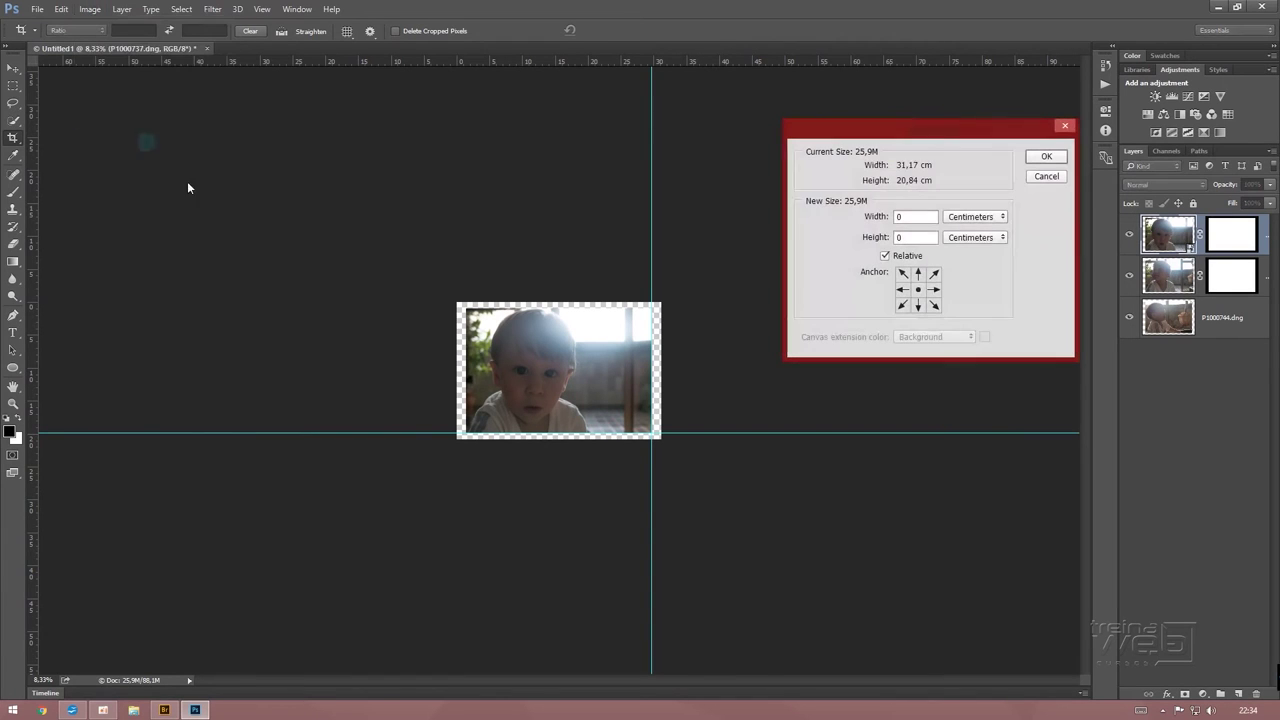
left_click(972, 229)
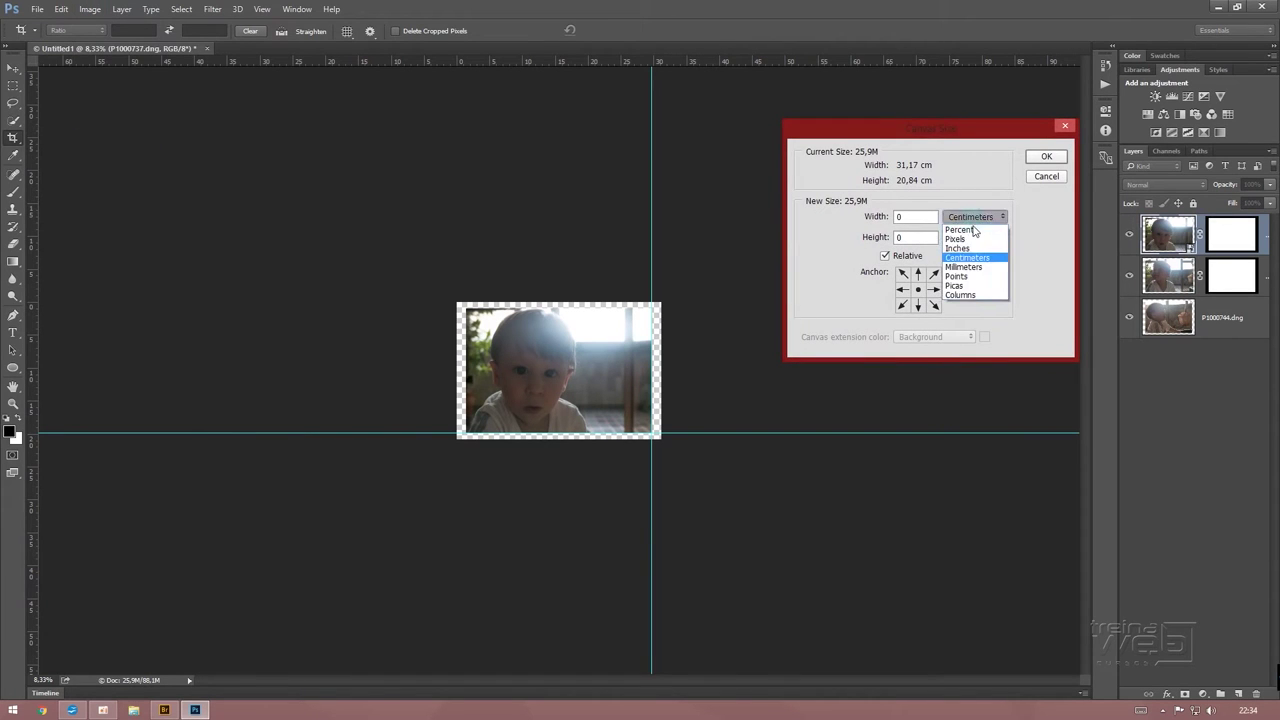
left_click(965, 215)
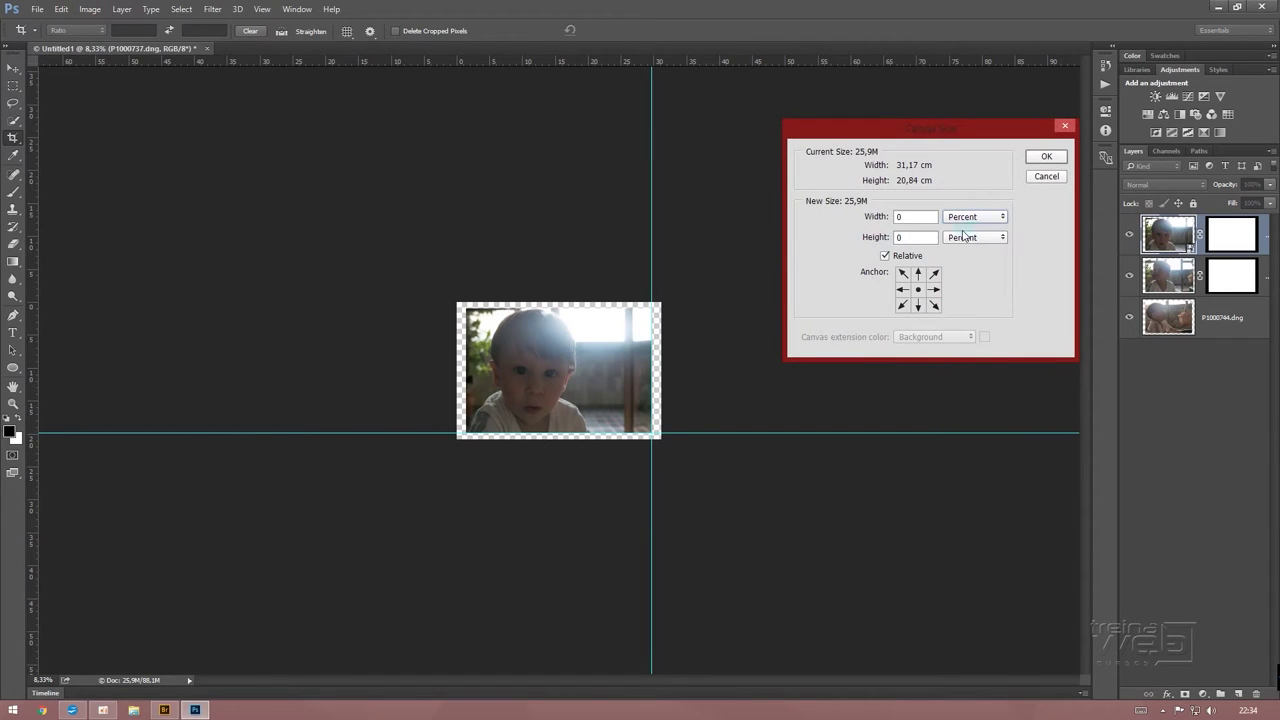
left_click(885, 256)
left_click(856, 123)
type("300")
key("Return")
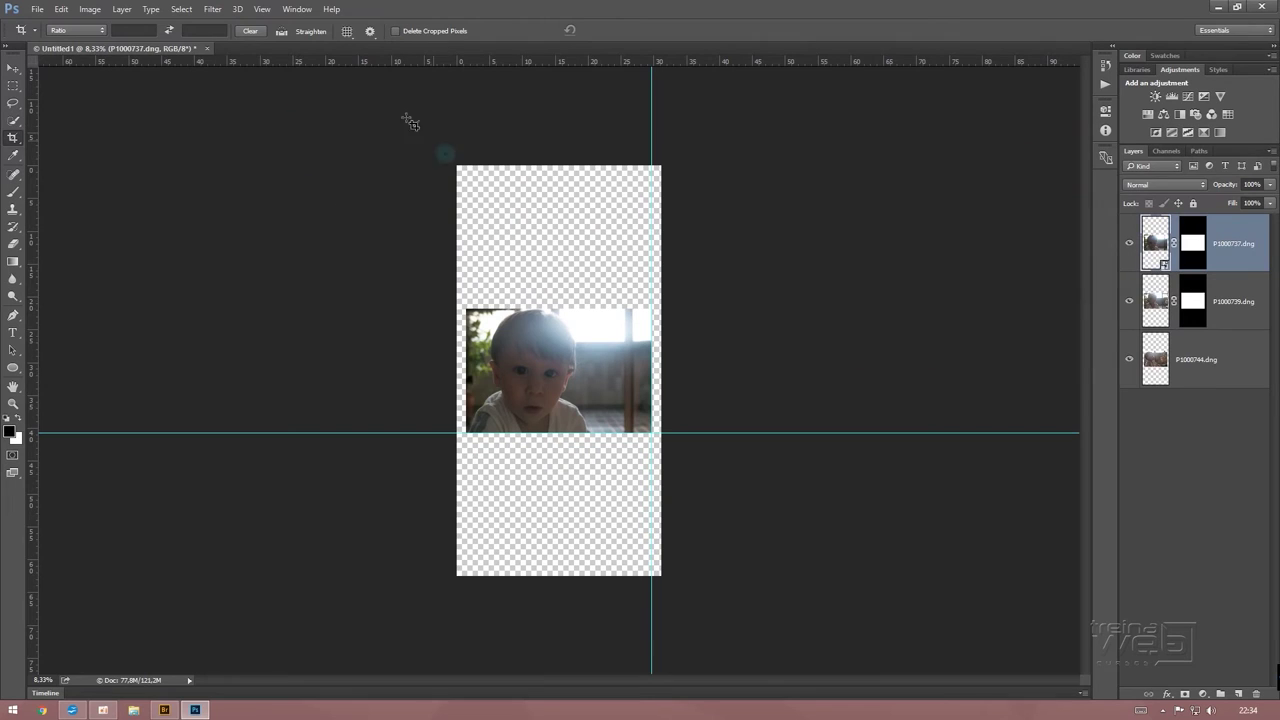
left_click(262, 9)
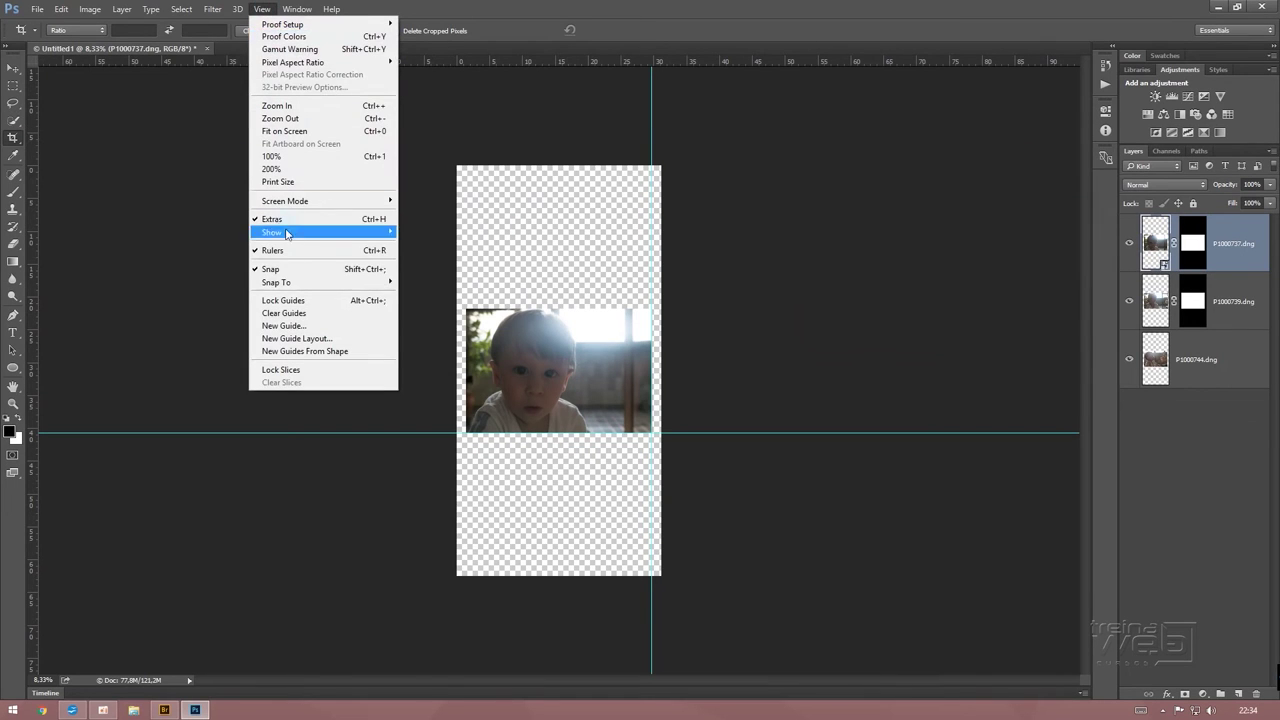
Clear all existing guides and start a New Guide Layout
left_click(289, 316)
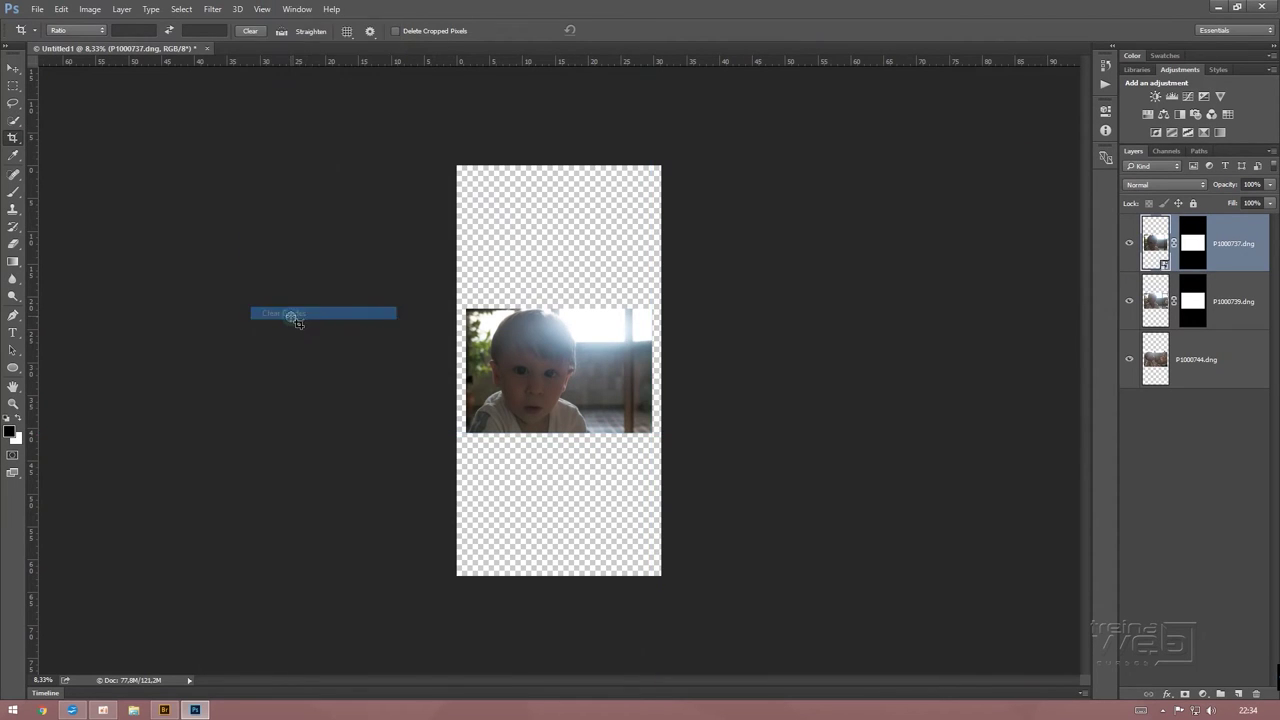
left_click(266, 9)
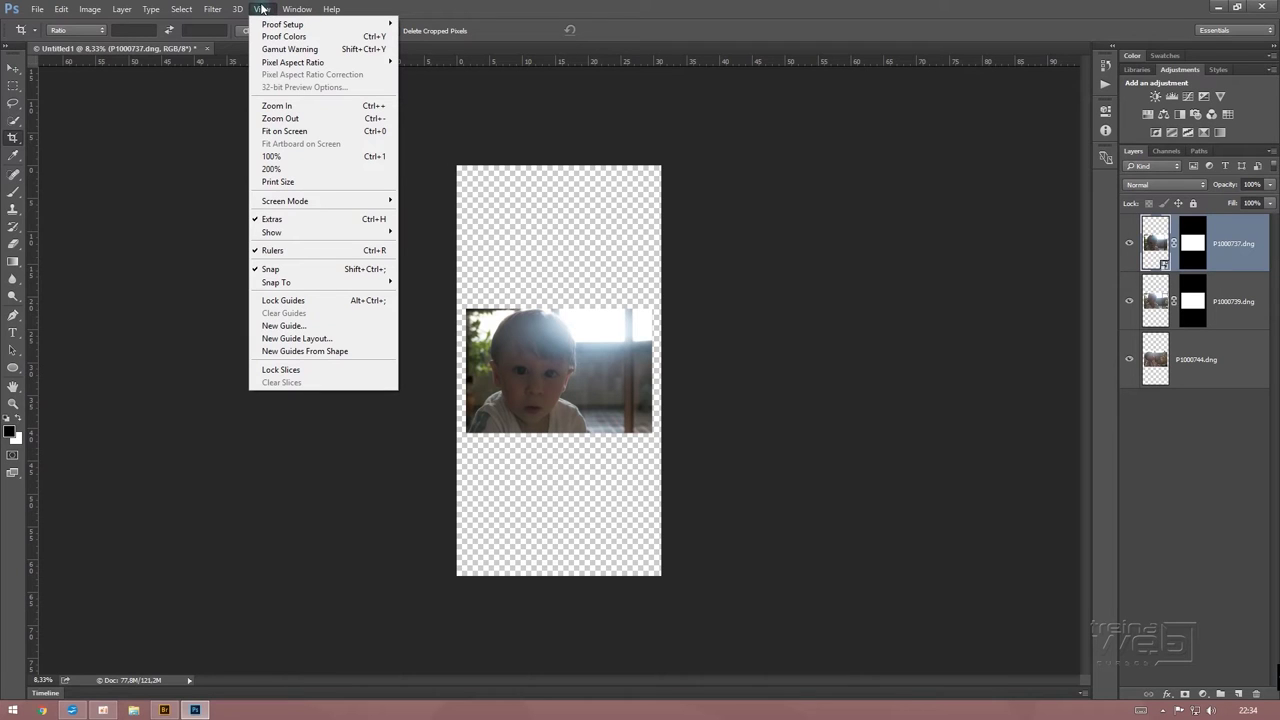
left_click(308, 339)
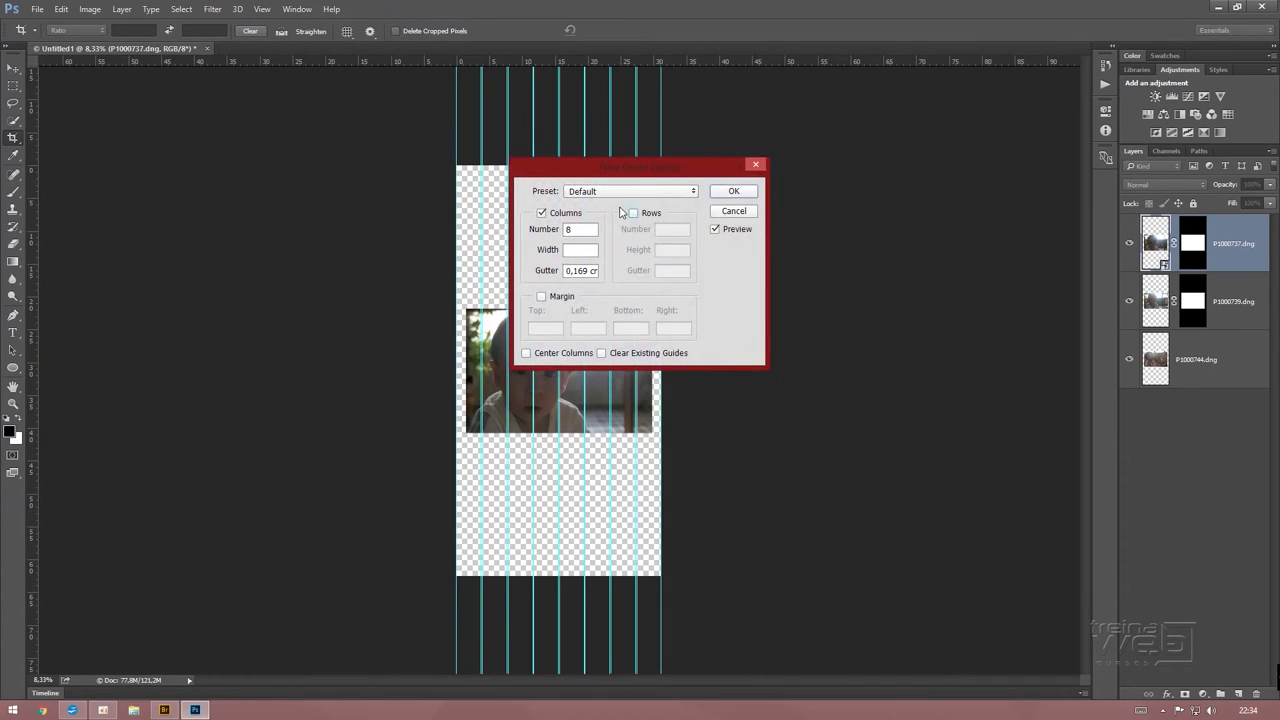
left_click_drag(594, 166, 868, 151)
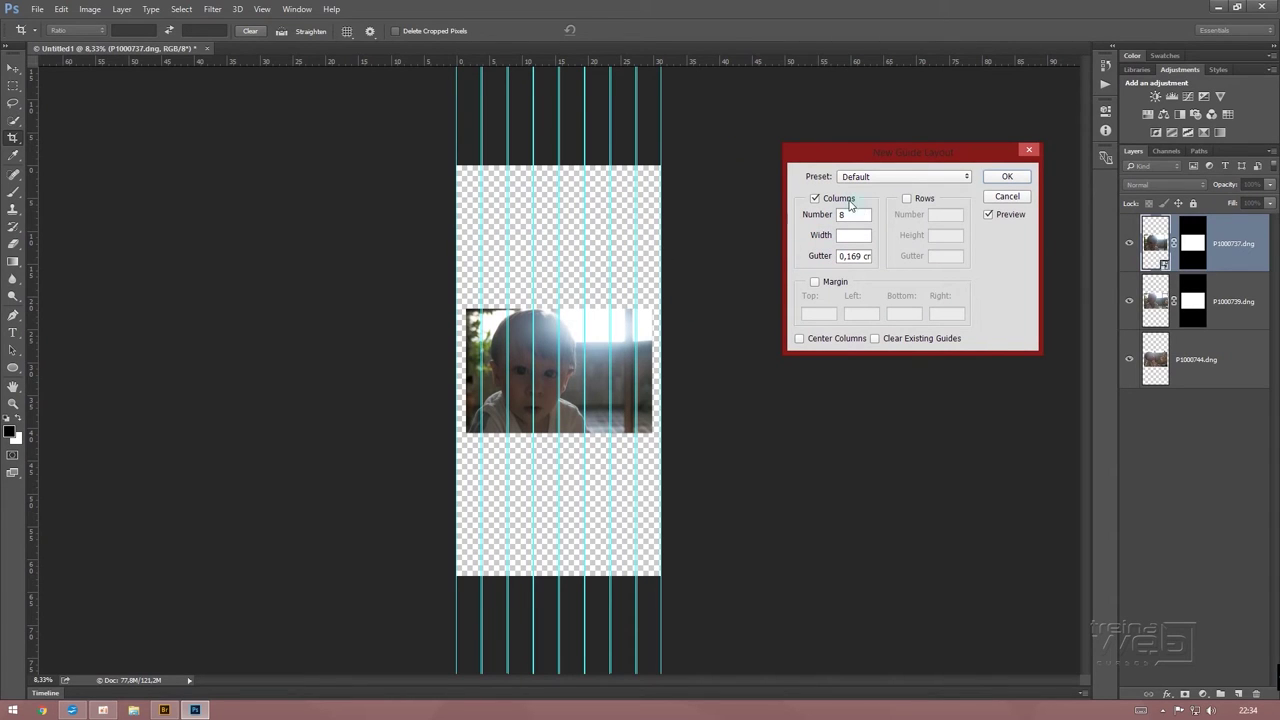
Set the guide layout to 1 column and 3 rows with a 300 px row gutter
double_click(856, 214)
type("1")
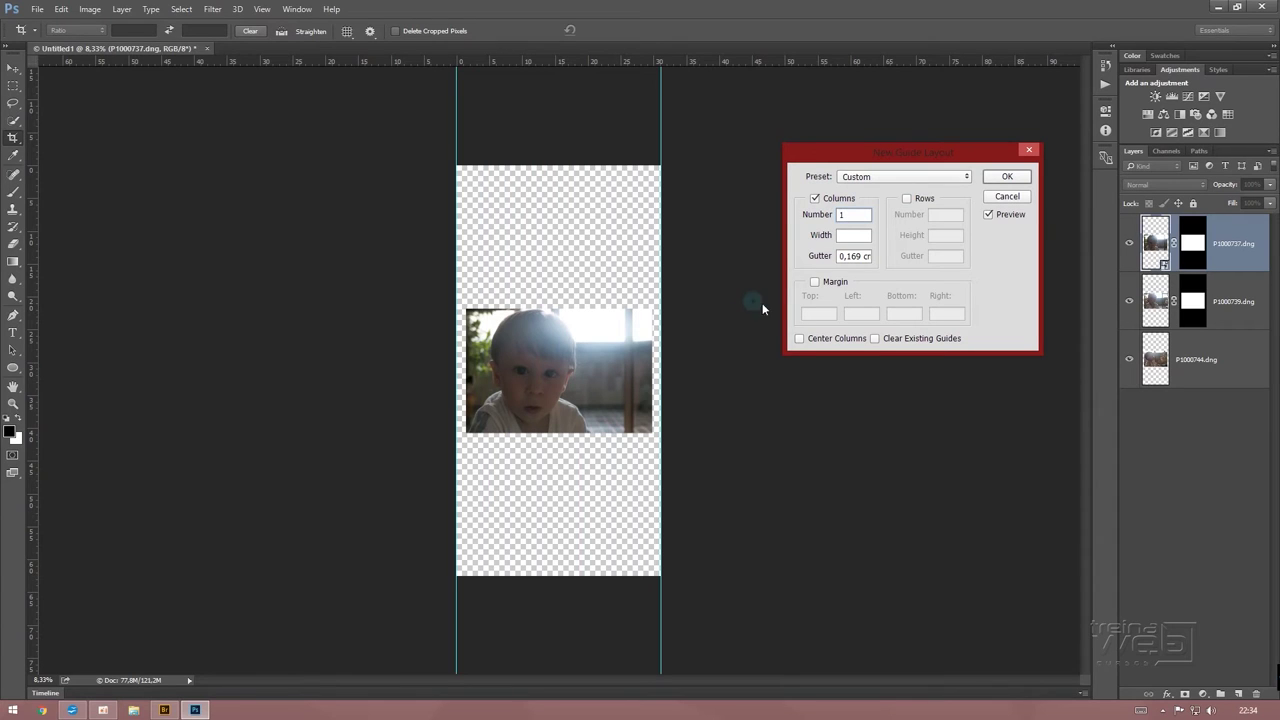
left_click(908, 199)
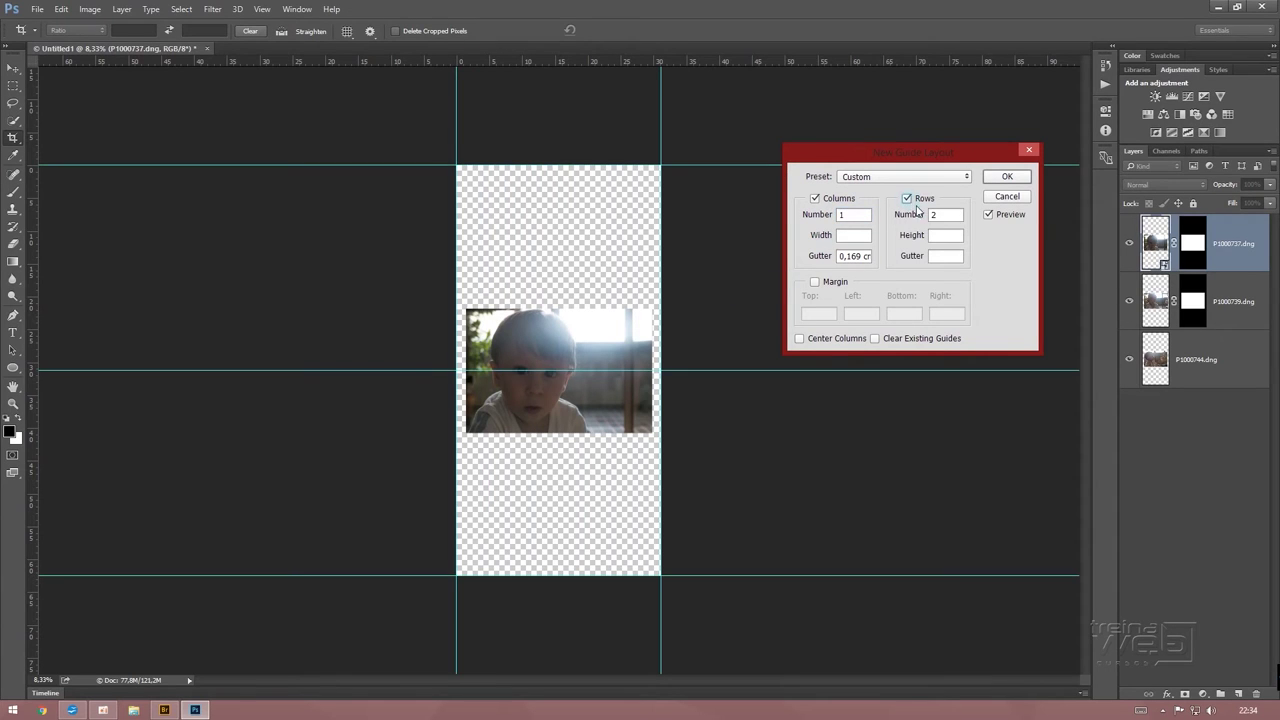
type("3")
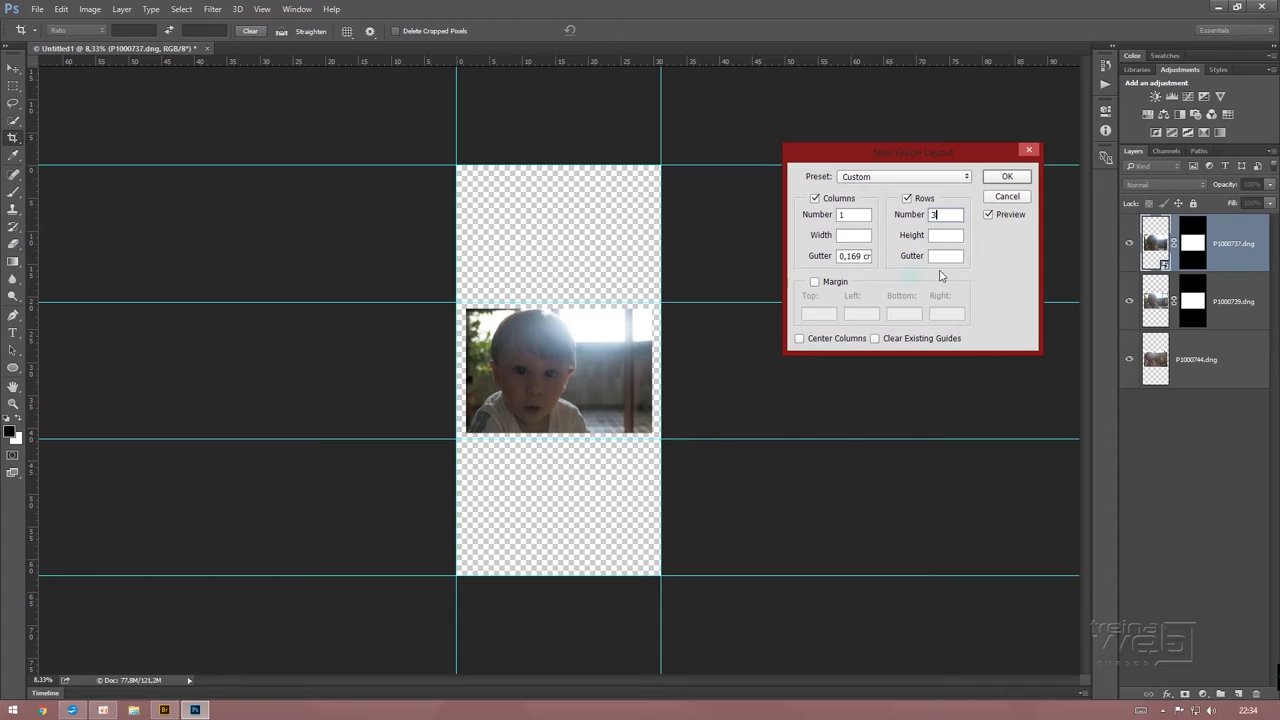
left_click(947, 255)
type("50")
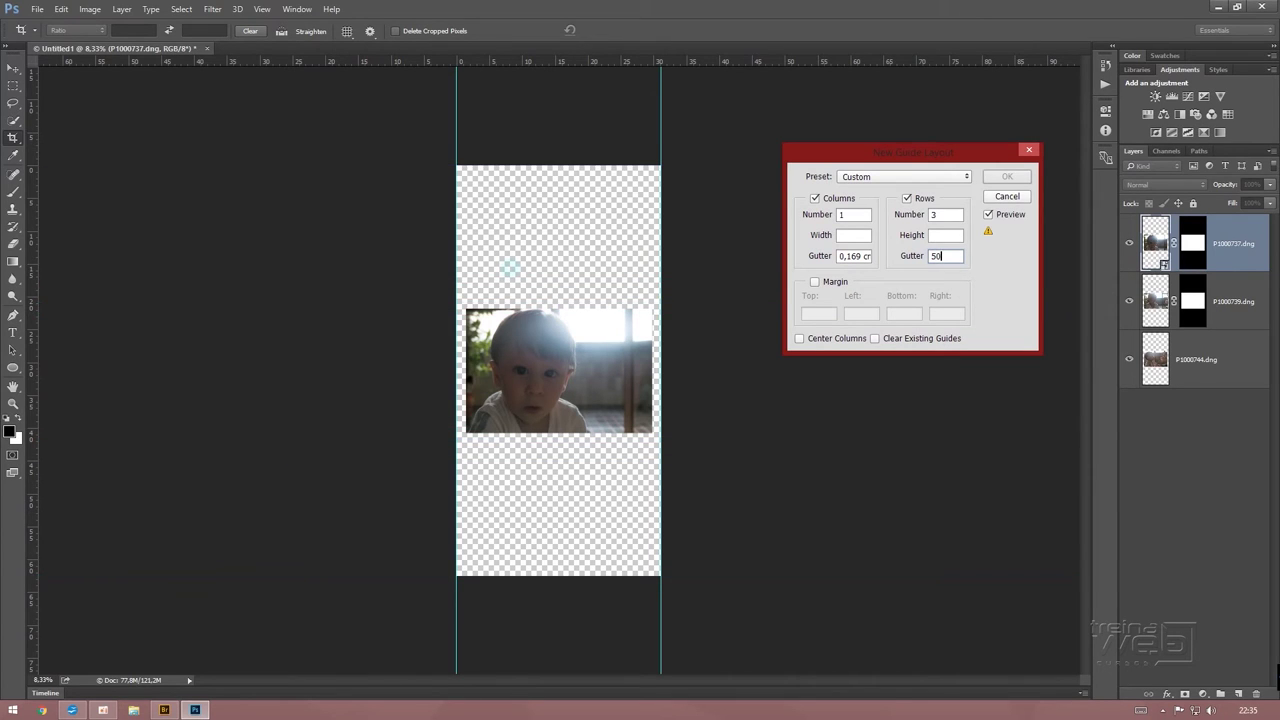
key("BackSpace")
type("0")
type("c")
type("x")
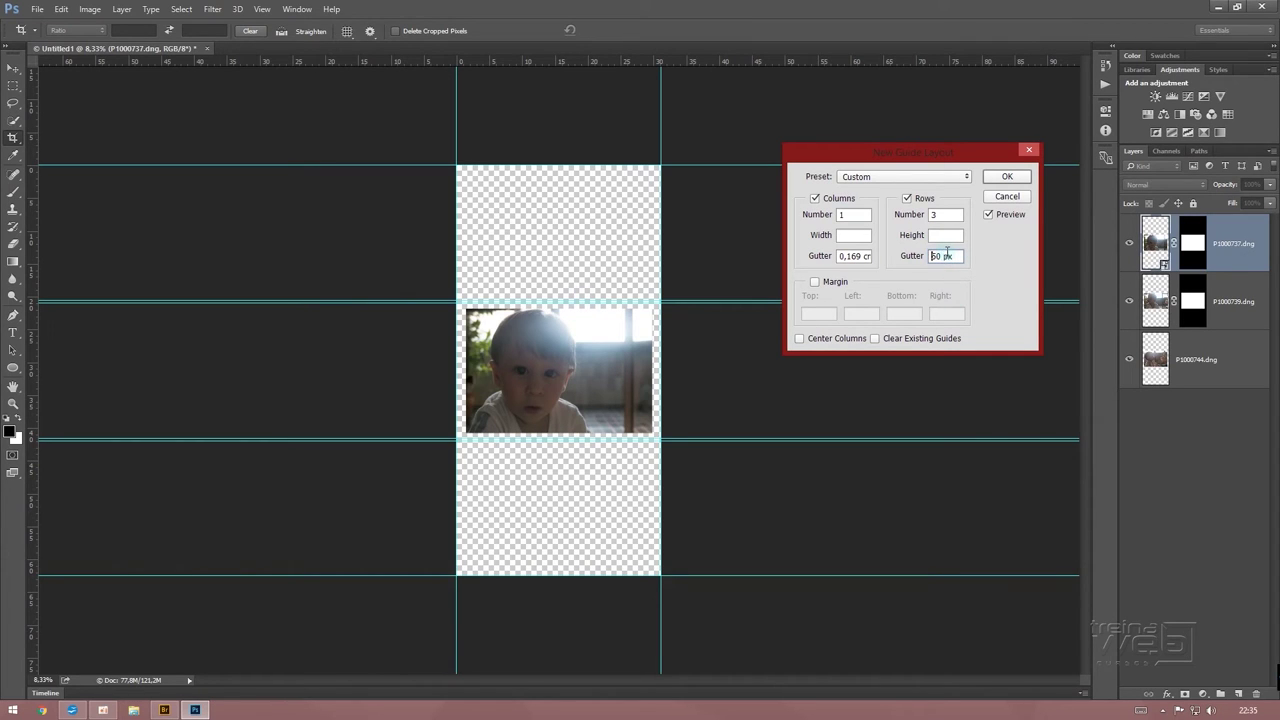
type("250")
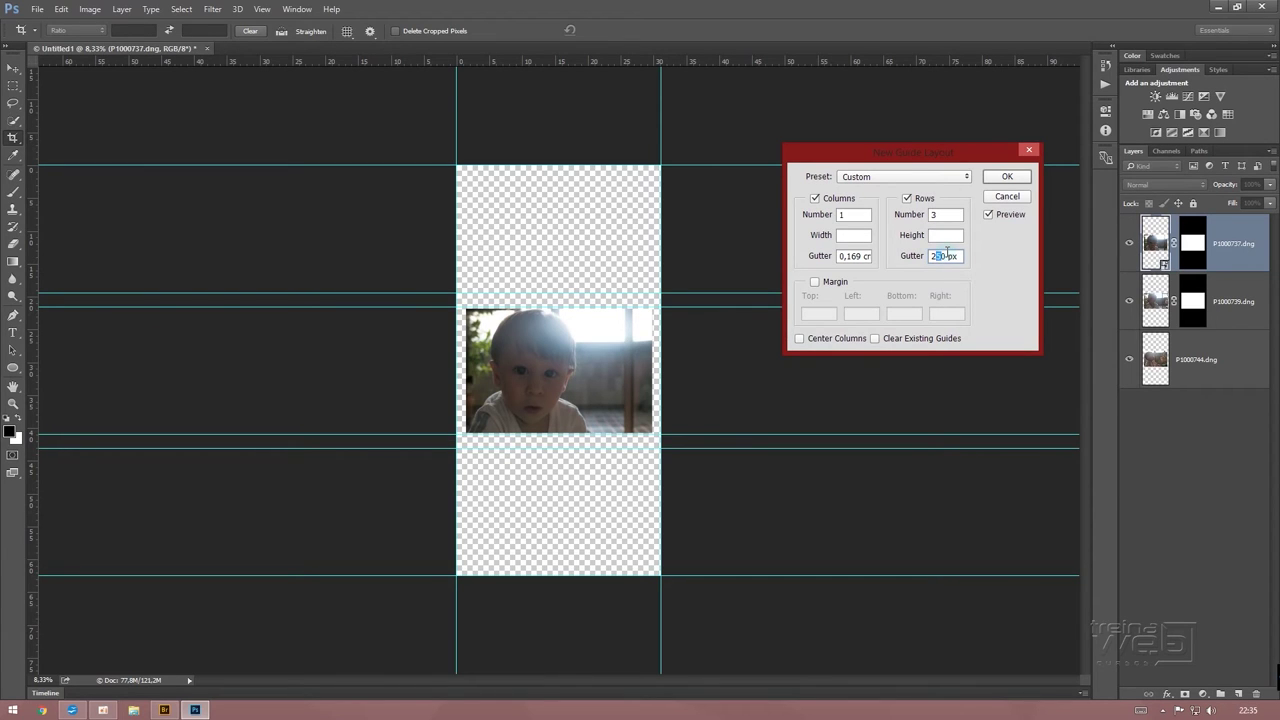
type("280")
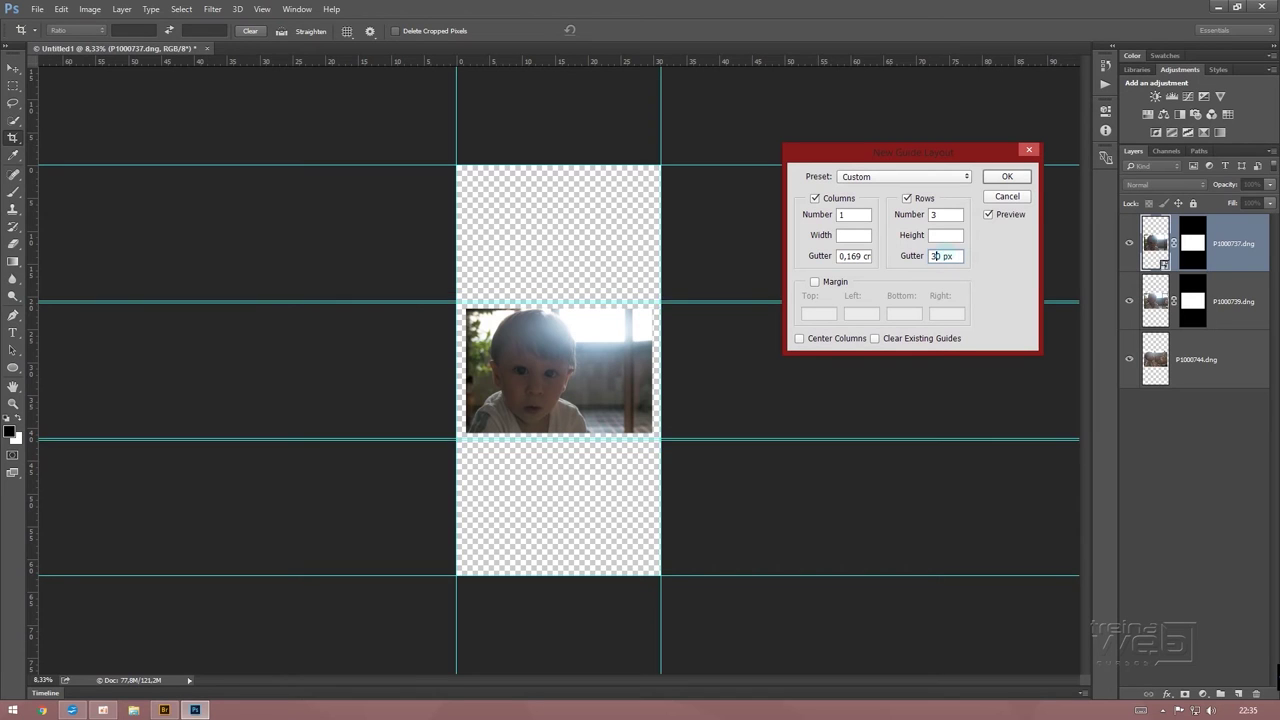
type("300")
key("BackSpace")
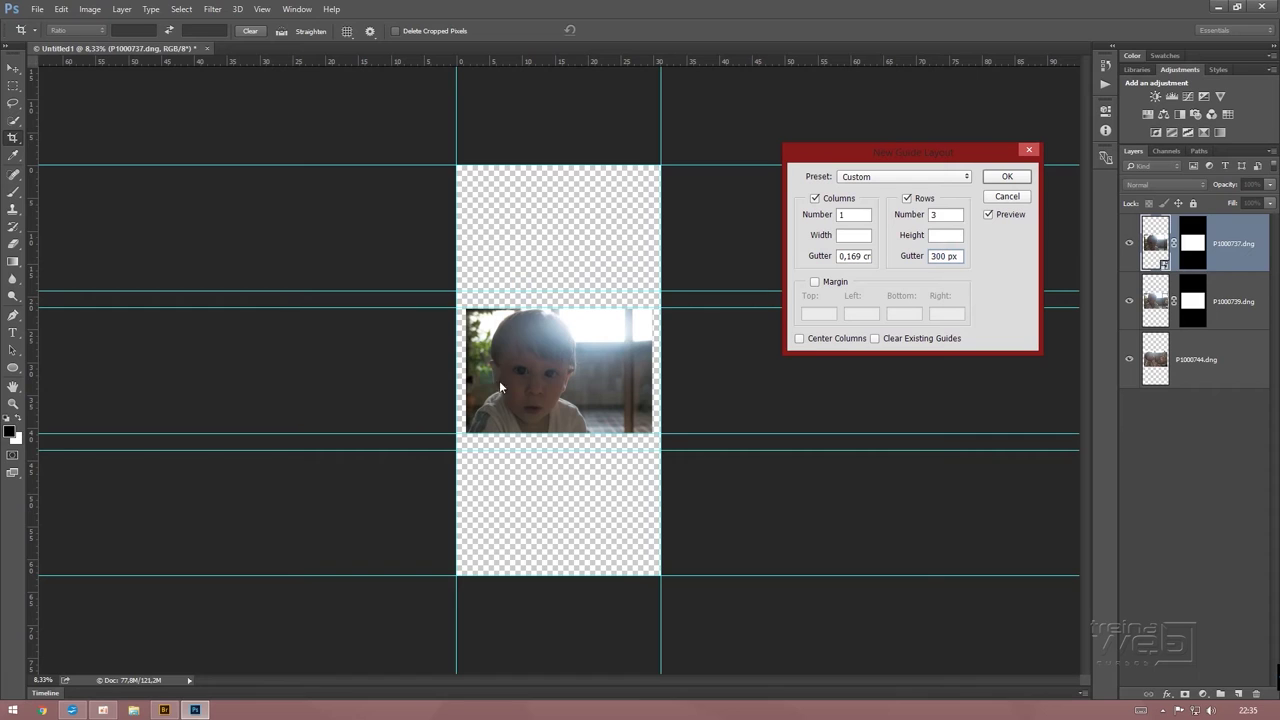
Turn on guide-layout margins and try trial margin values of 300 px and 200 px
left_click(836, 284)
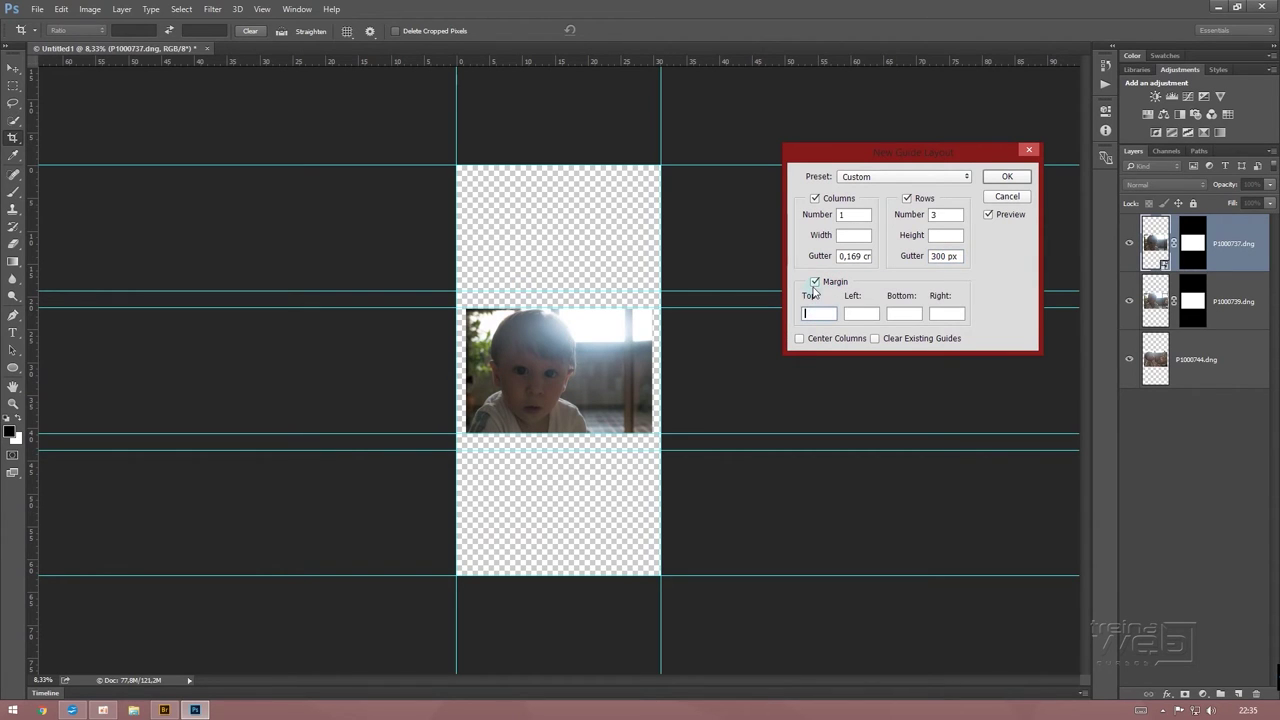
type("300")
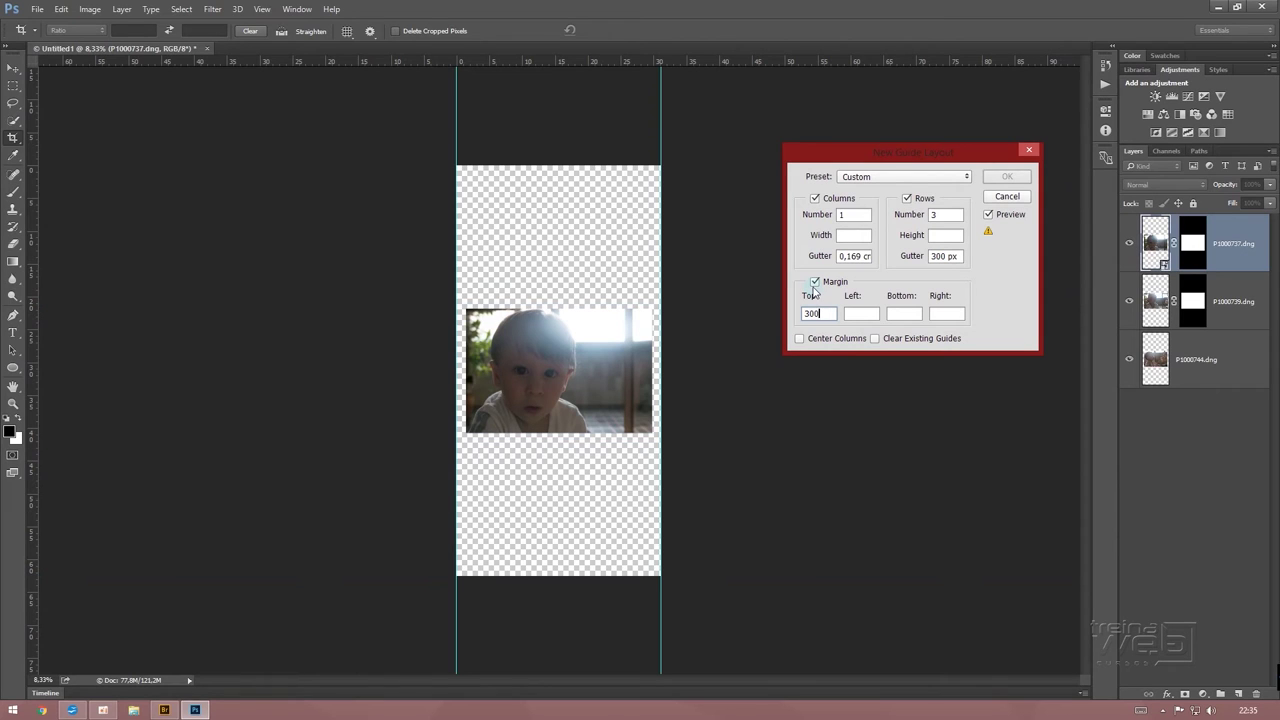
type(" px")
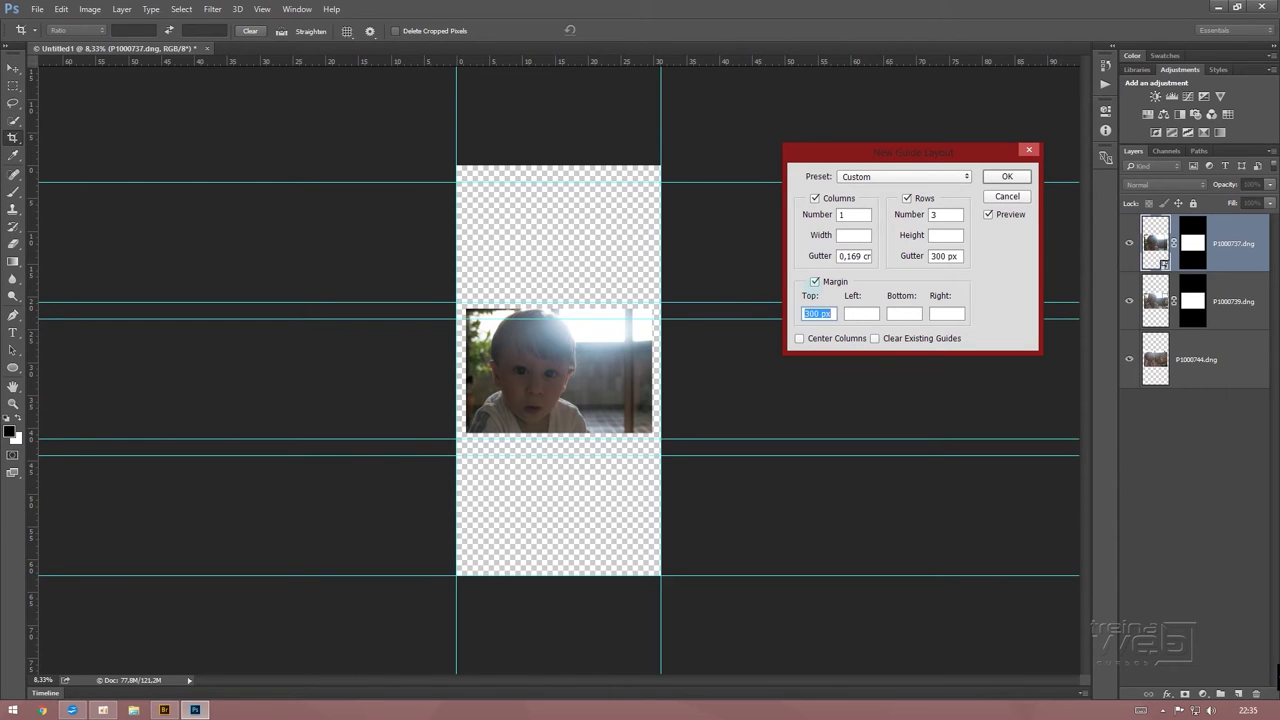
key("Tab")
type("300 px")
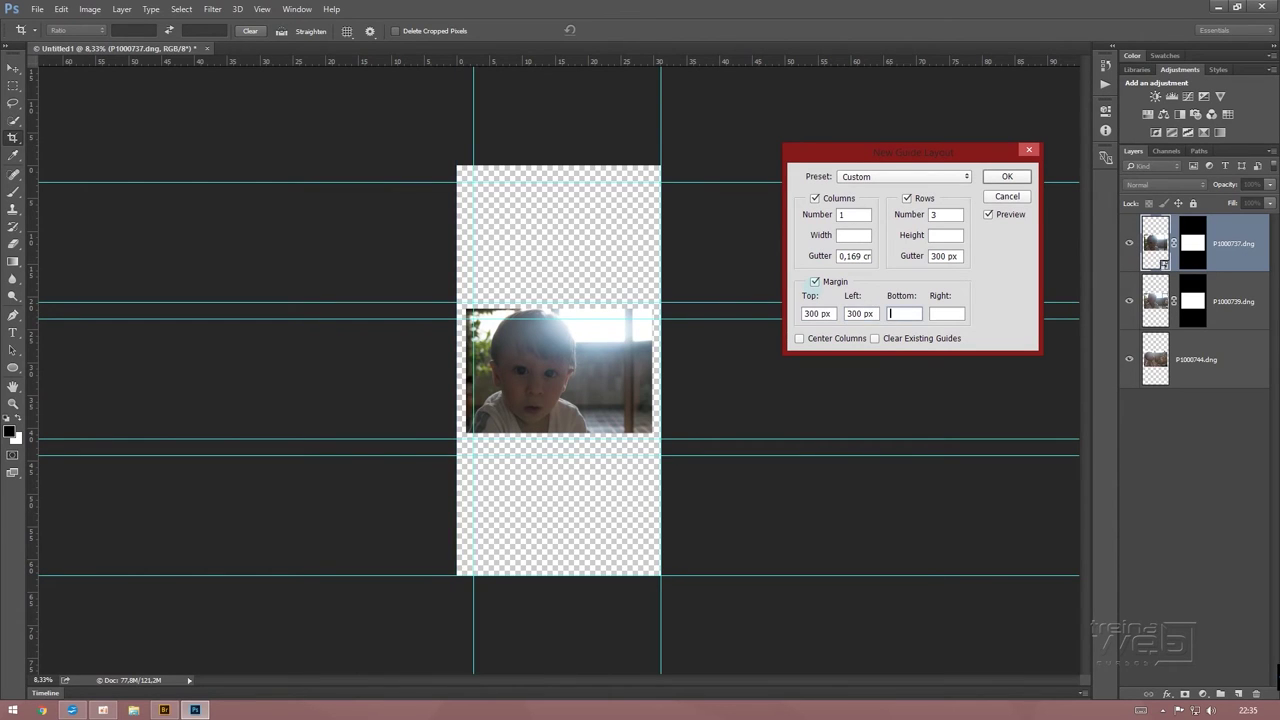
type("300 px")
key("Tab")
type("300 px")
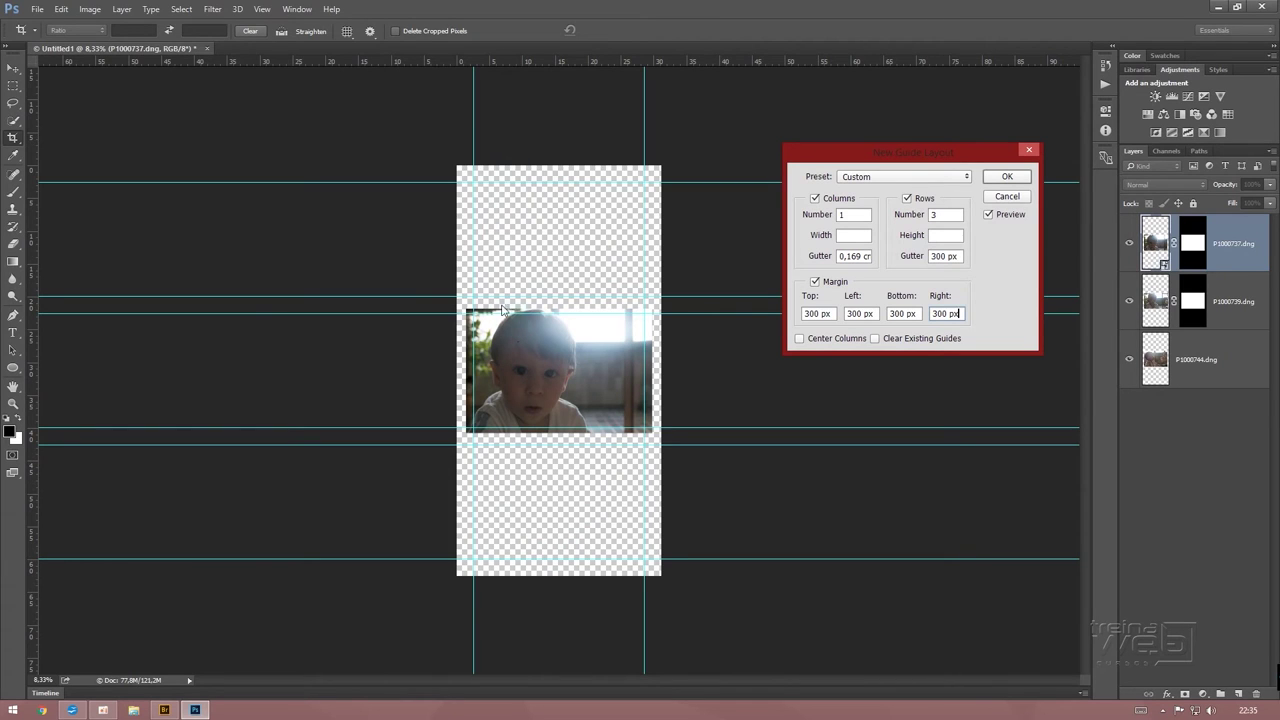
left_click(811, 313)
type("2")
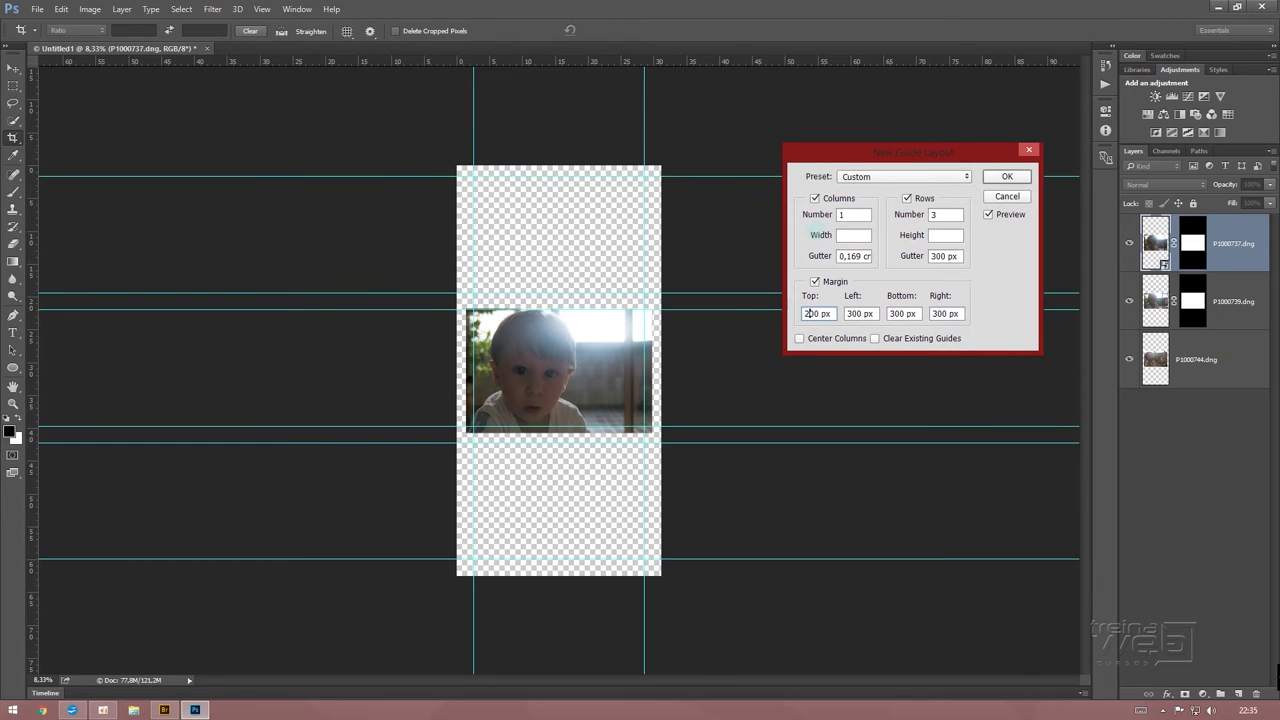
key("Tab")
key("shift+Tab")
key("Tab")
type("200")
key("Tab")
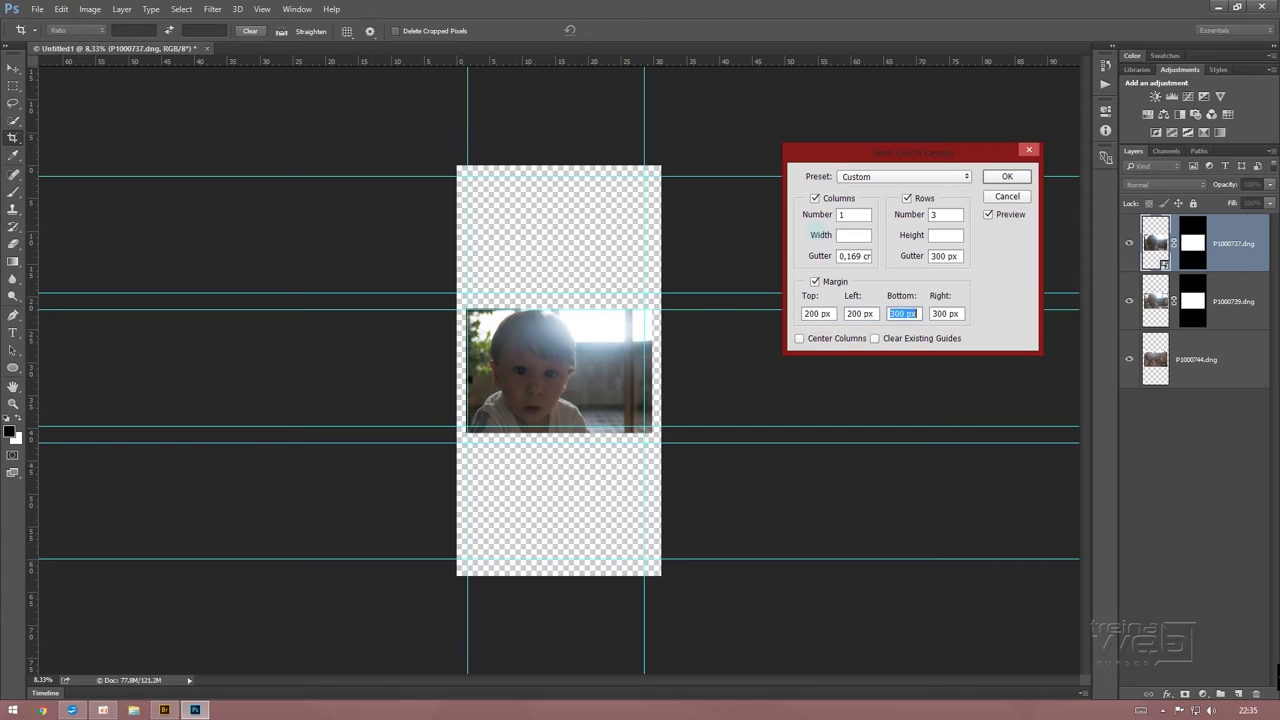
type("200")
key("Tab")
type("200")
key("Tab")
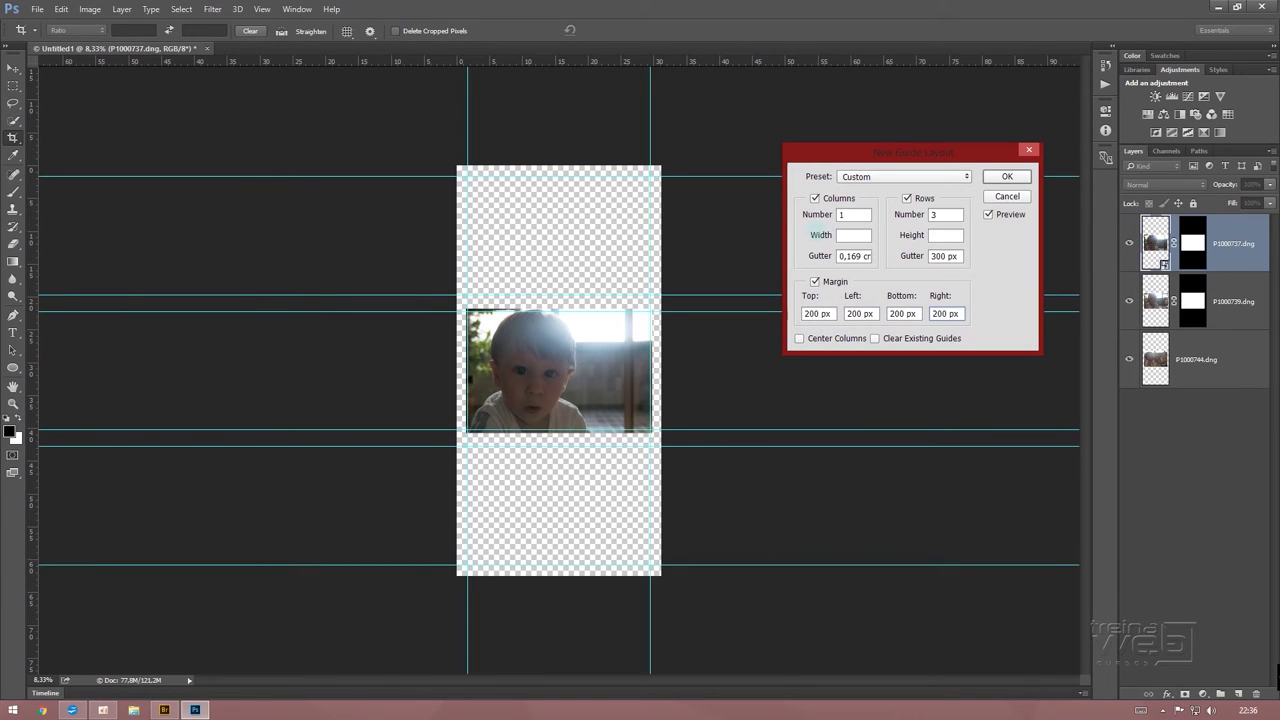
key("shift+Tab")
key("shift+Tab")
key("shift+Tab")
Set Top, Left, Bottom and Right margins to 180 px and apply the guide layout
left_click(821, 313)
type("1")
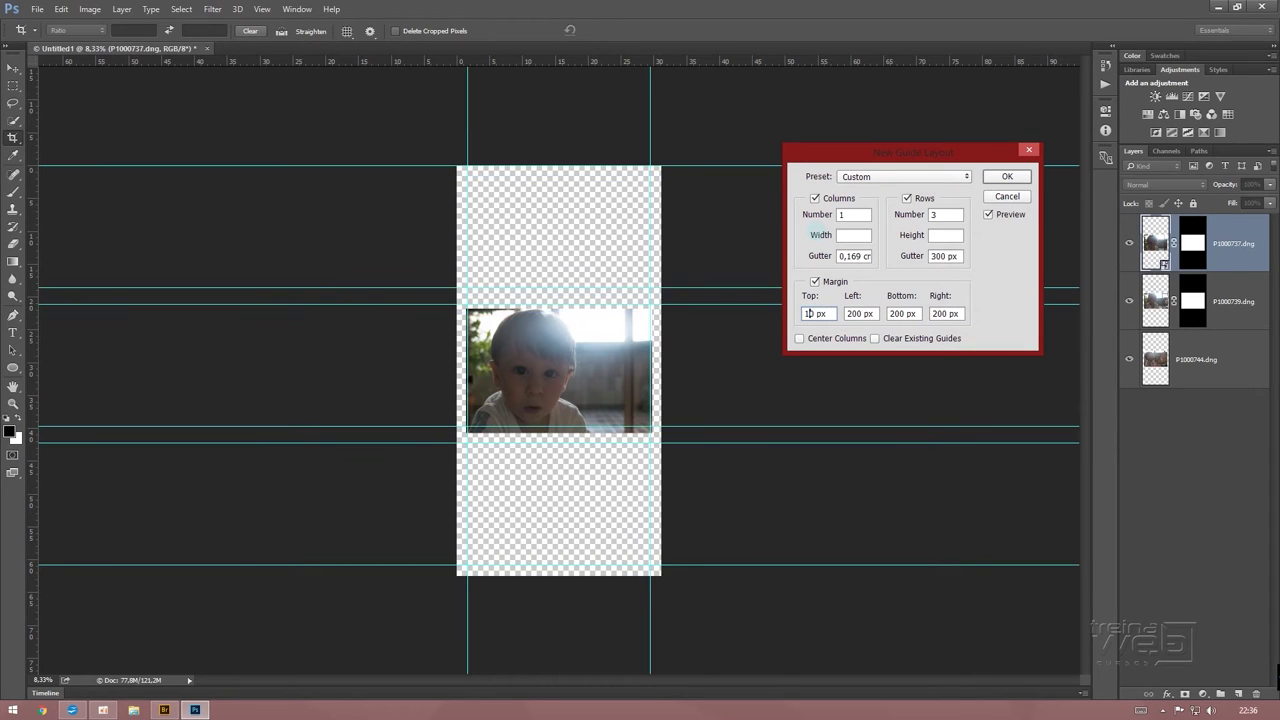
type("80")
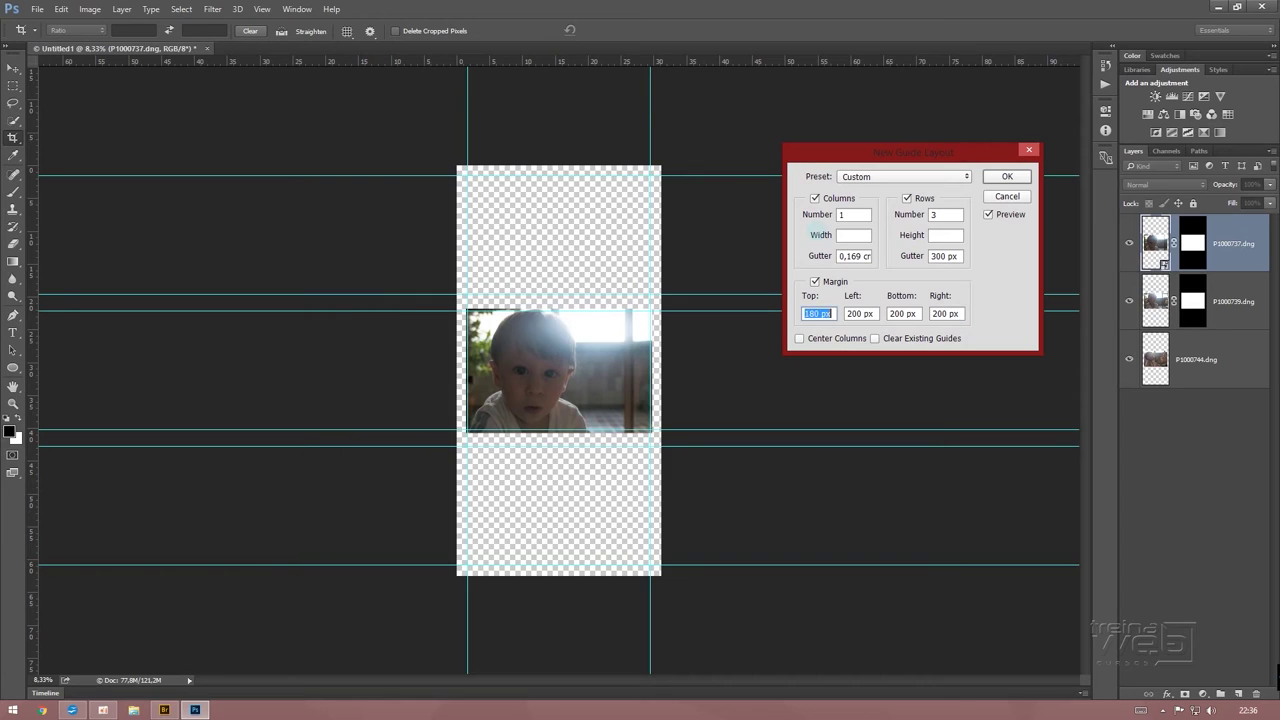
key("Tab")
type("180")
key("Tab")
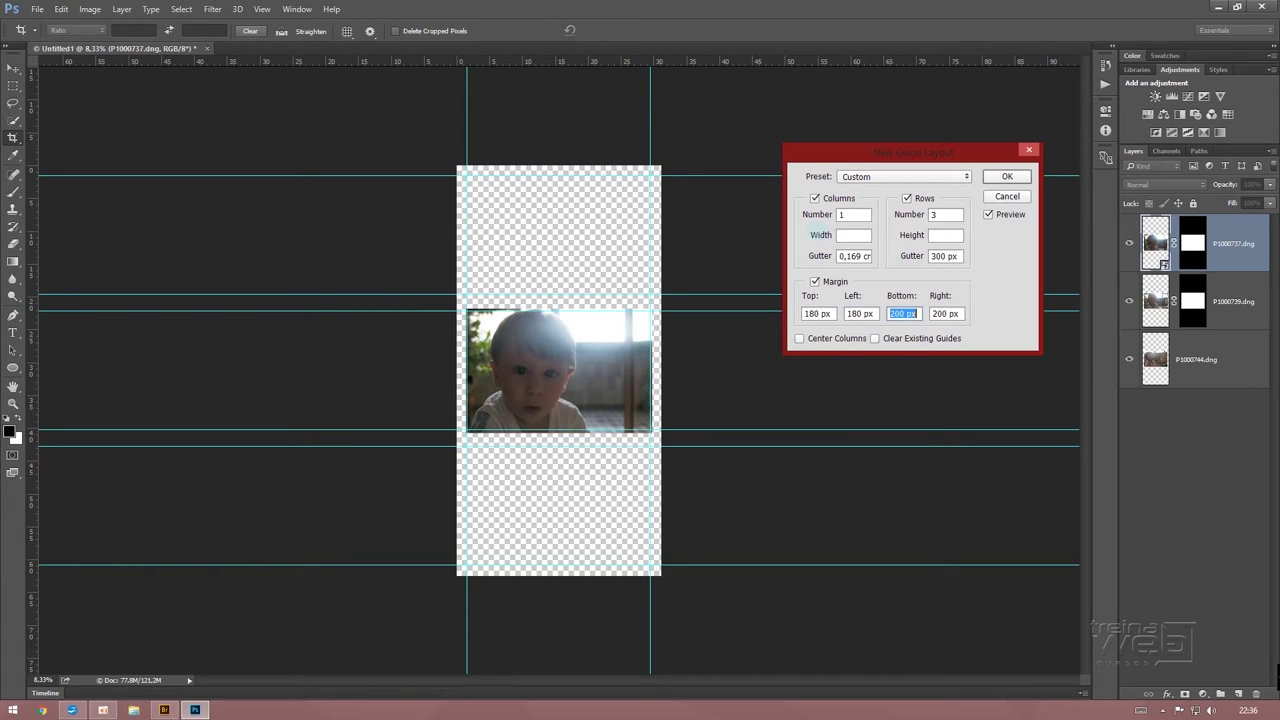
type("180")
key("Tab")
type("180")
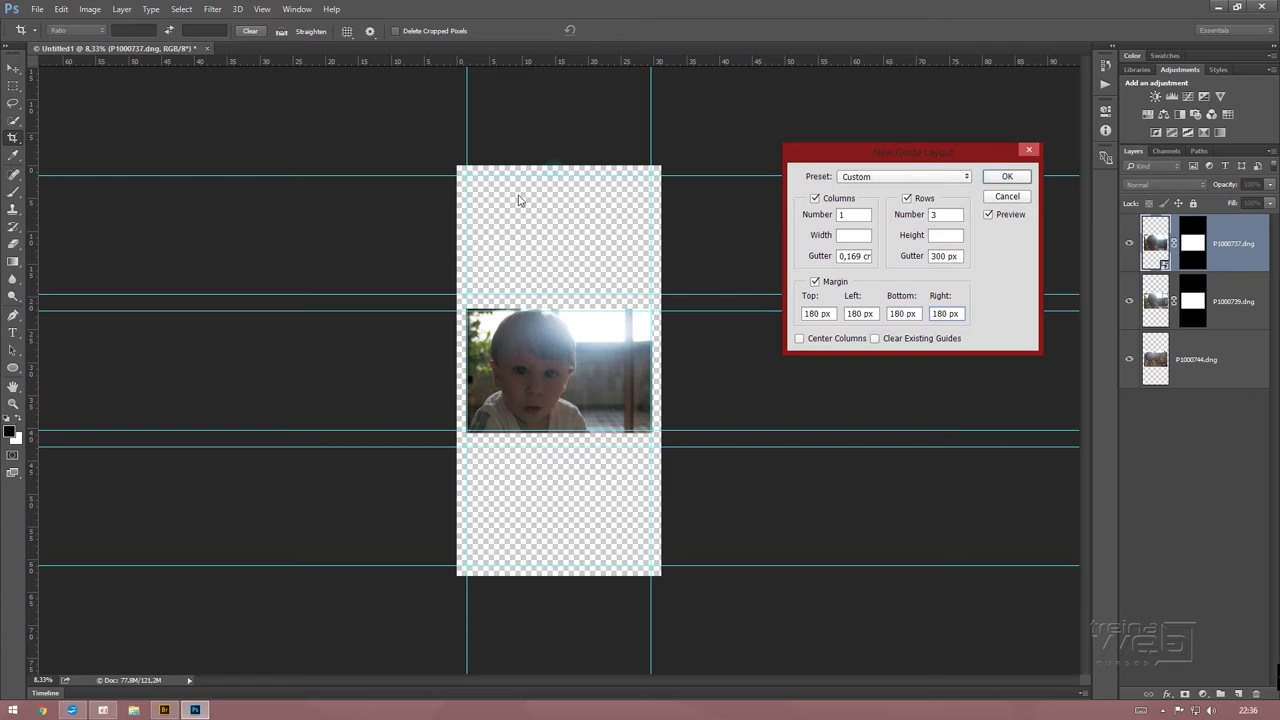
left_click(1015, 179)
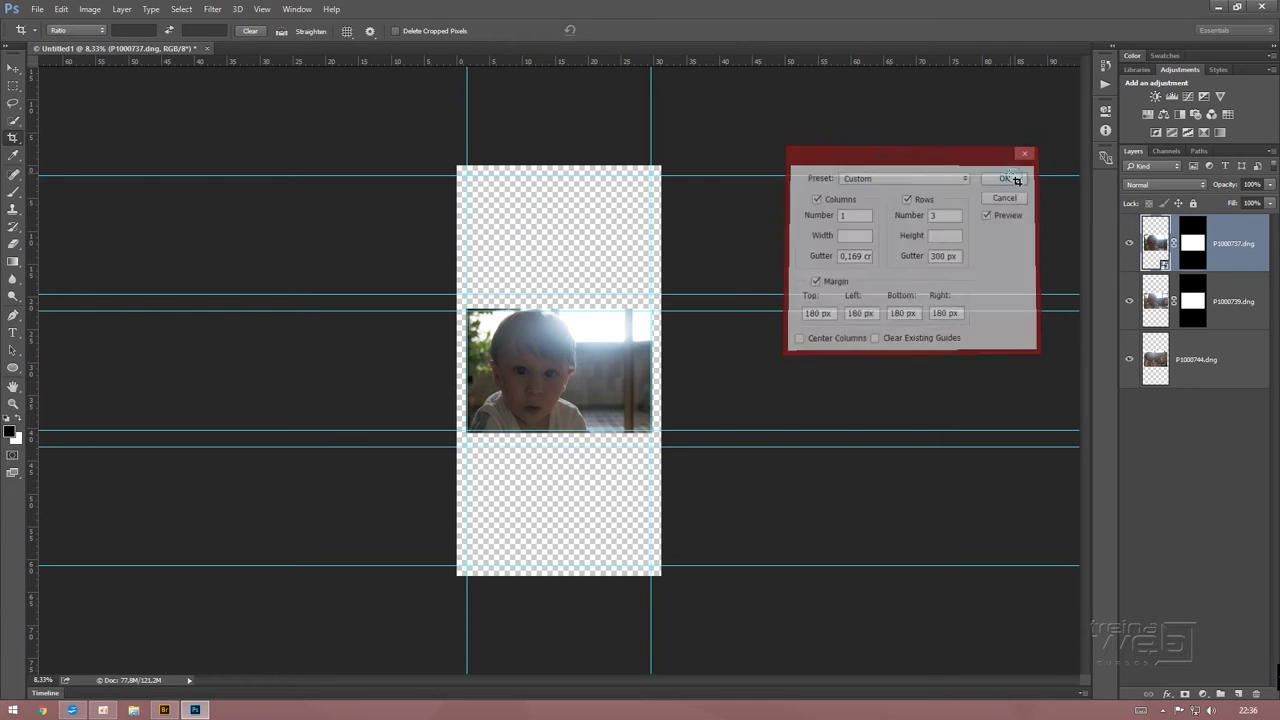
Move photos into their guide rows, nudge the bottom one down, and select all three layers
left_click(13, 68)
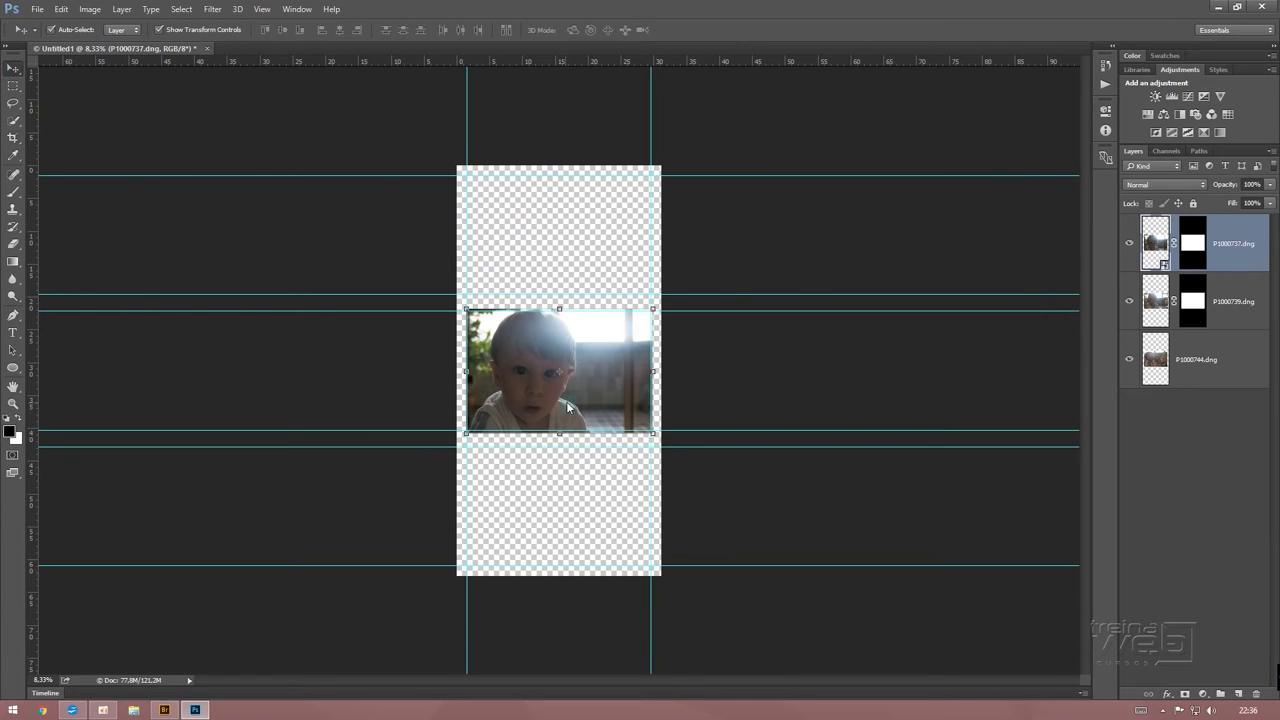
mouse_move(576, 396)
left_mouse_down()
mouse_move(586, 359)
mouse_move(576, 255)
mouse_move(563, 251)
left_mouse_up()
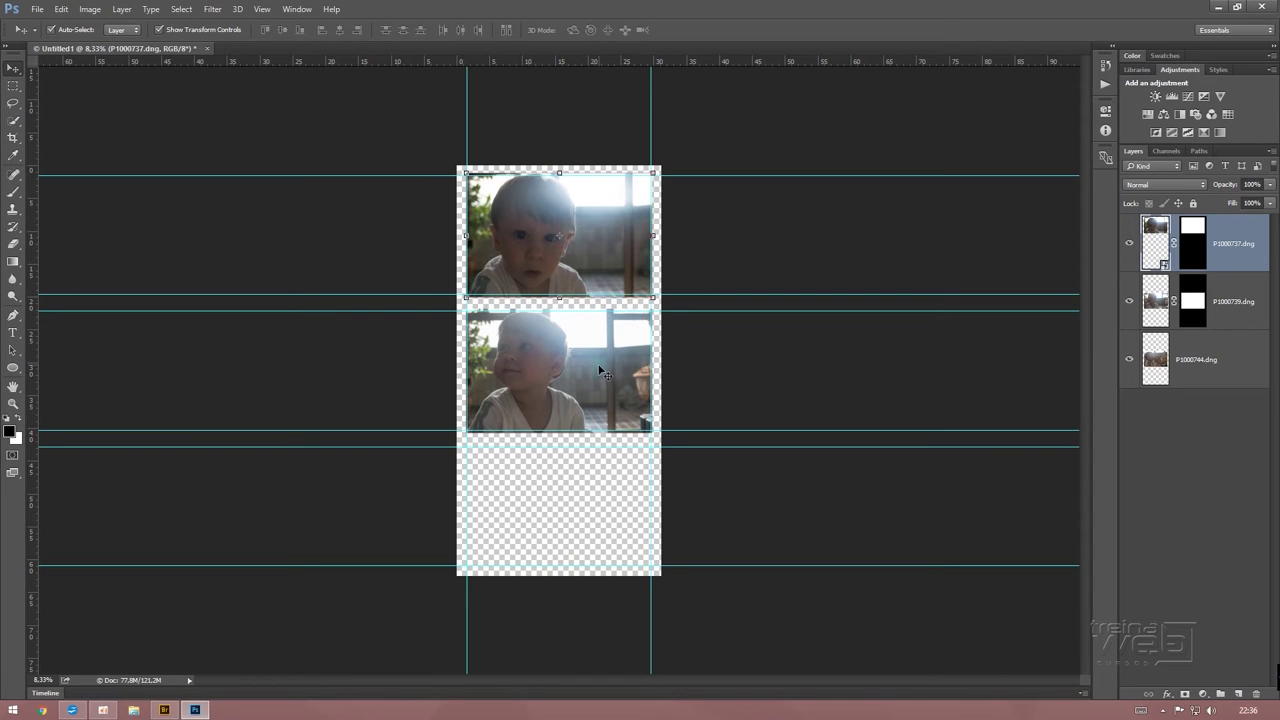
mouse_move(579, 386)
left_mouse_down()
mouse_move(585, 432)
mouse_move(569, 491)
left_mouse_up()
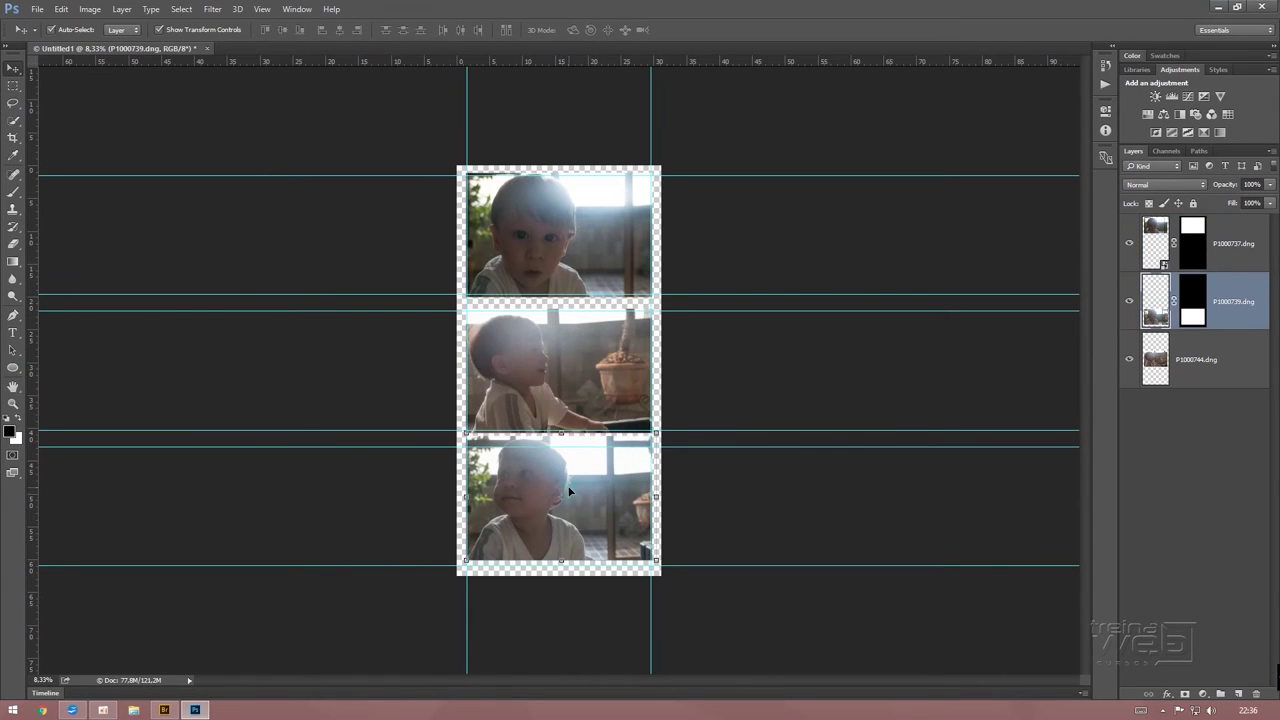
key("shift+Down")
key("shift+Down")
key("shift+Down")
key("shift+Down")
key("shift+Down")
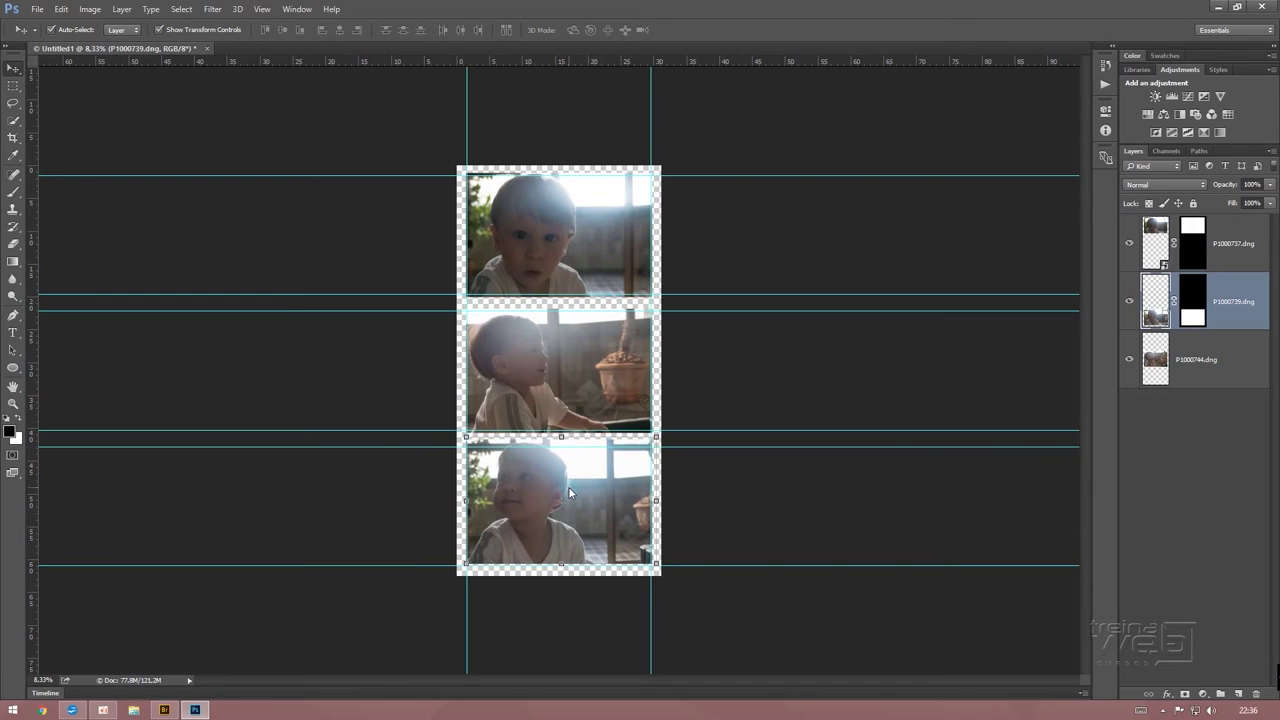
key("shift+Down")
key("shift+Down")
key("shift+Down")
key("shift+Down")
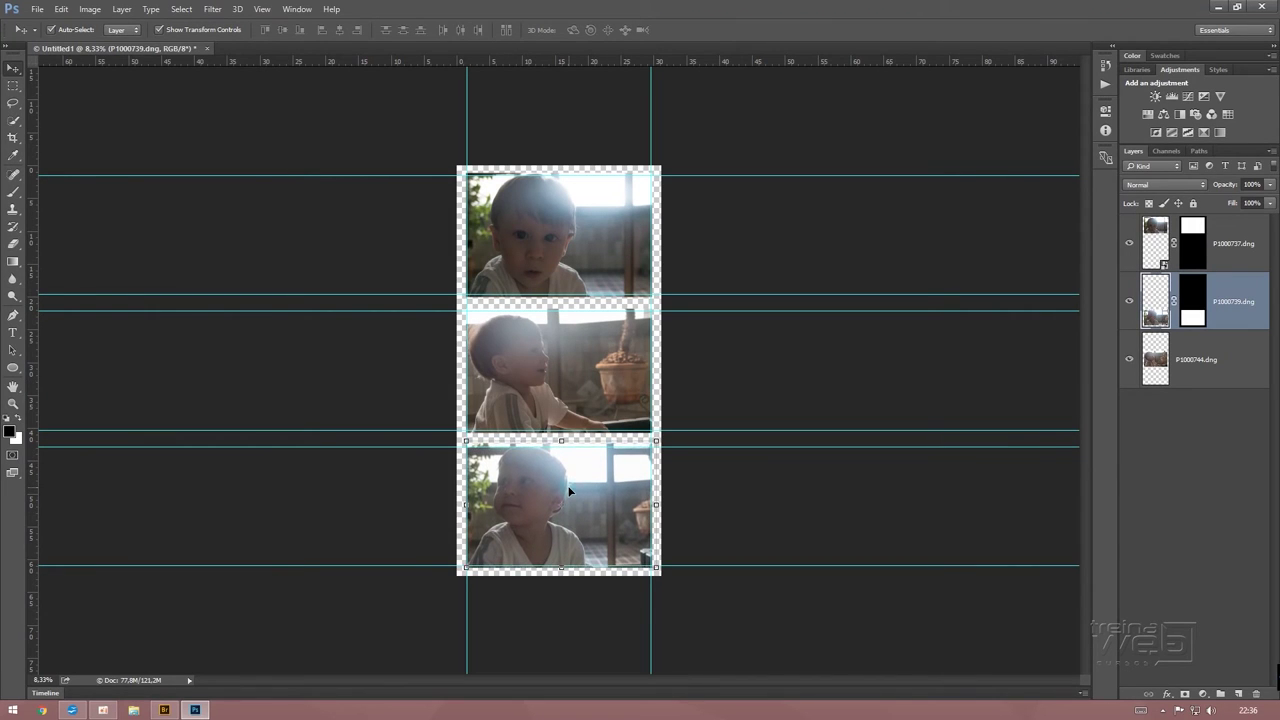
left_click_drag(538, 130, 561, 567)
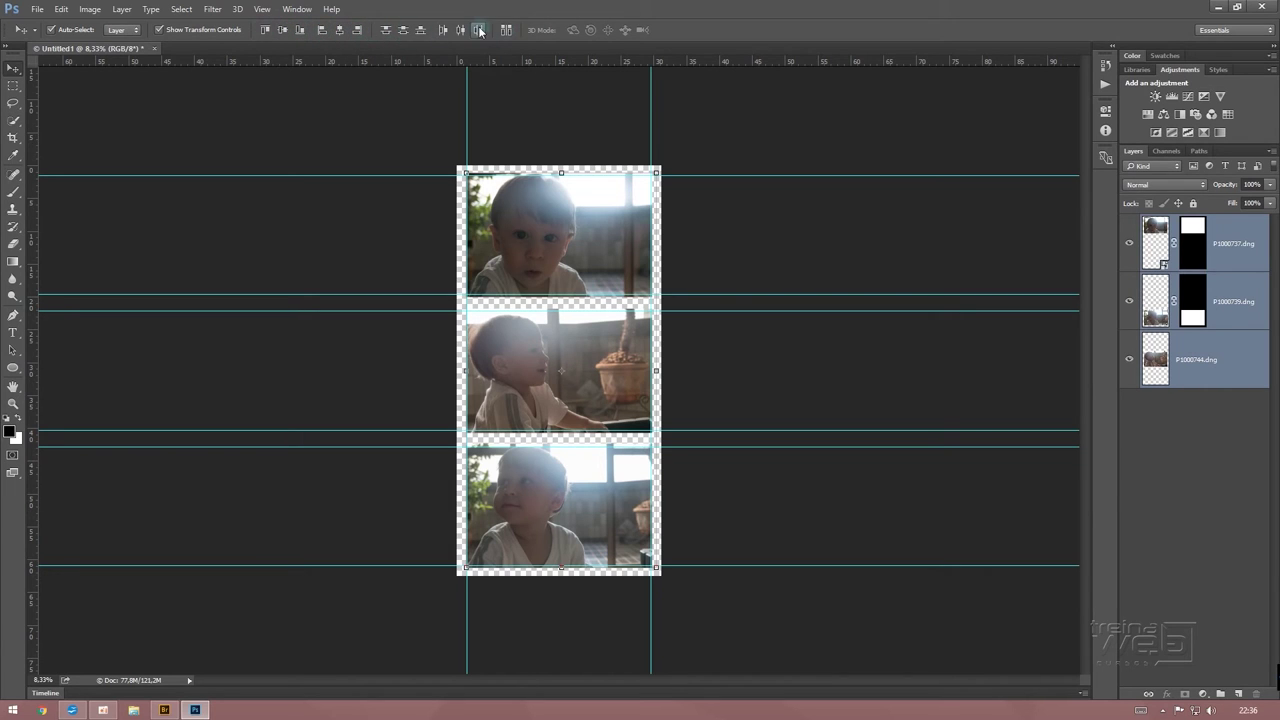
Distribute the three photos by vertical centers and hide the guides via View > Show
left_click(404, 35)
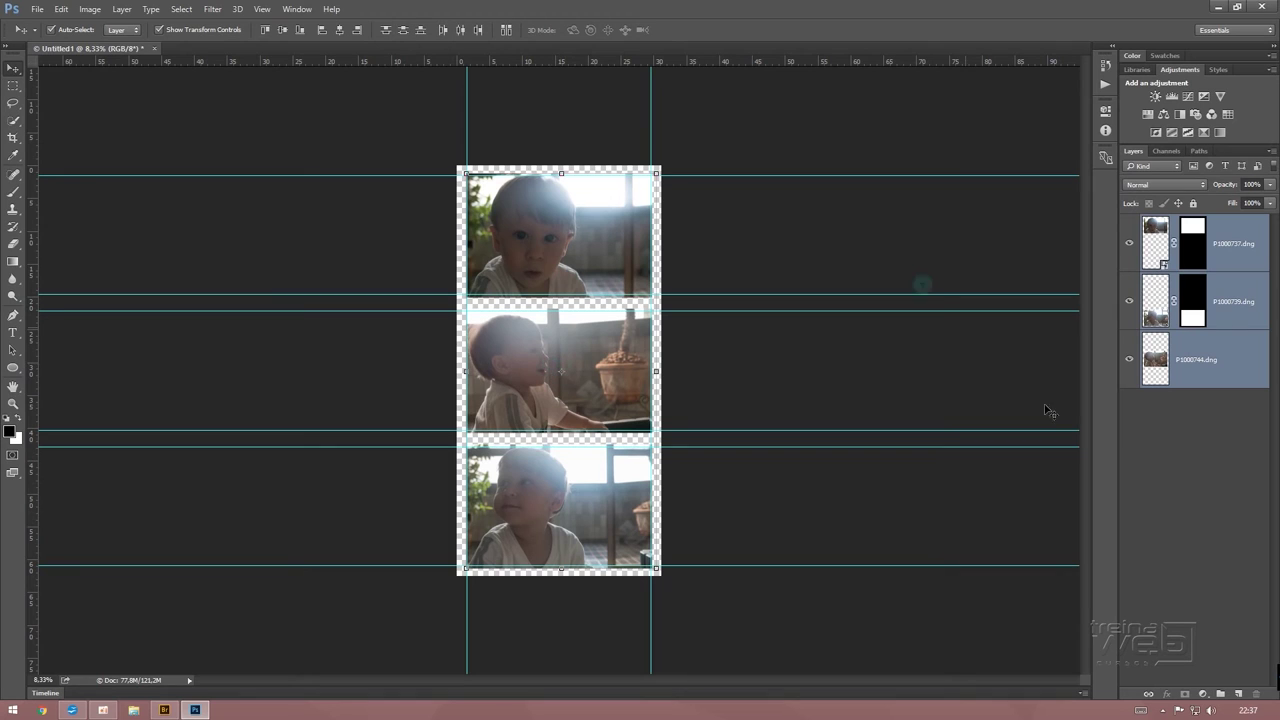
left_click(262, 9)
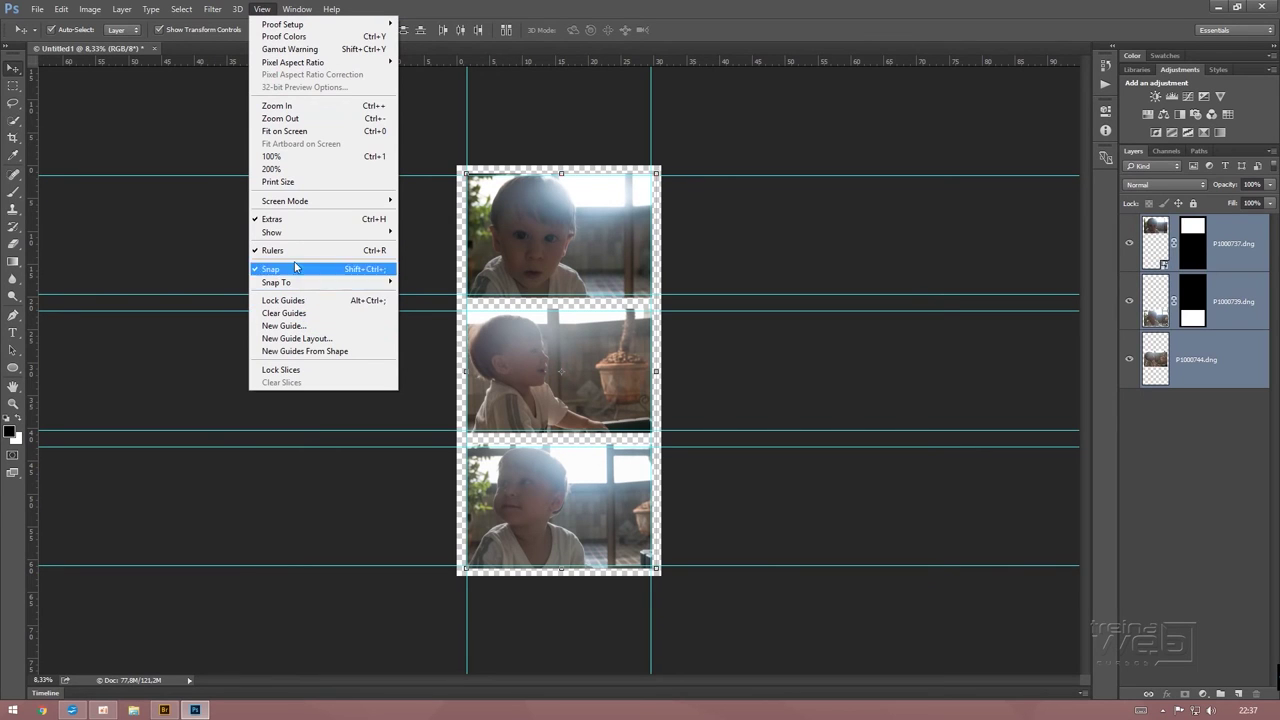
mouse_move(272, 232)
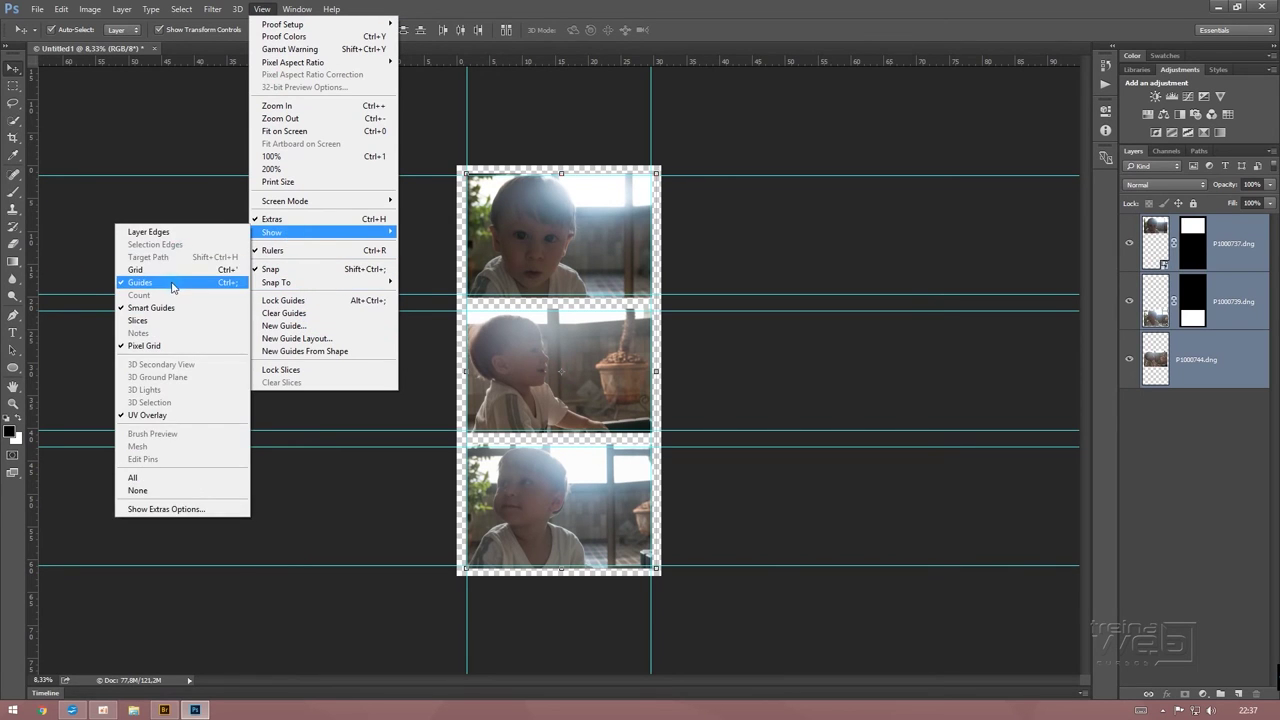
left_click(172, 286)
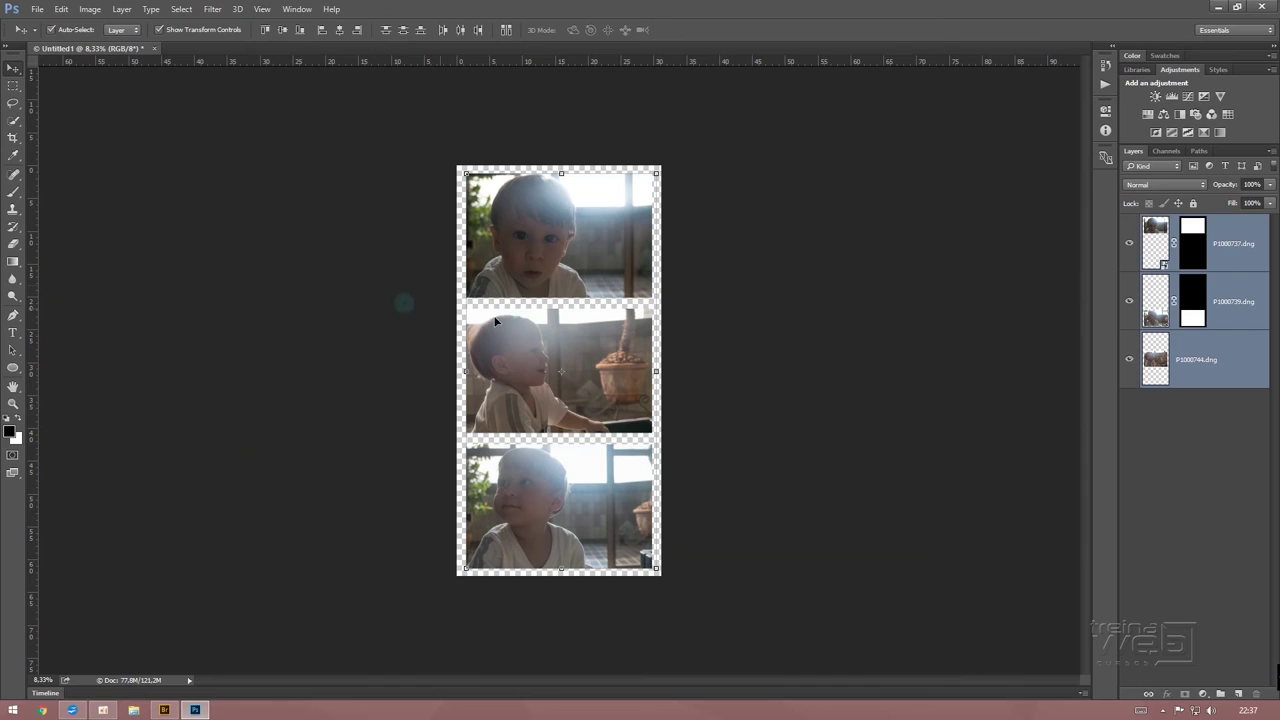
left_click(1203, 694)
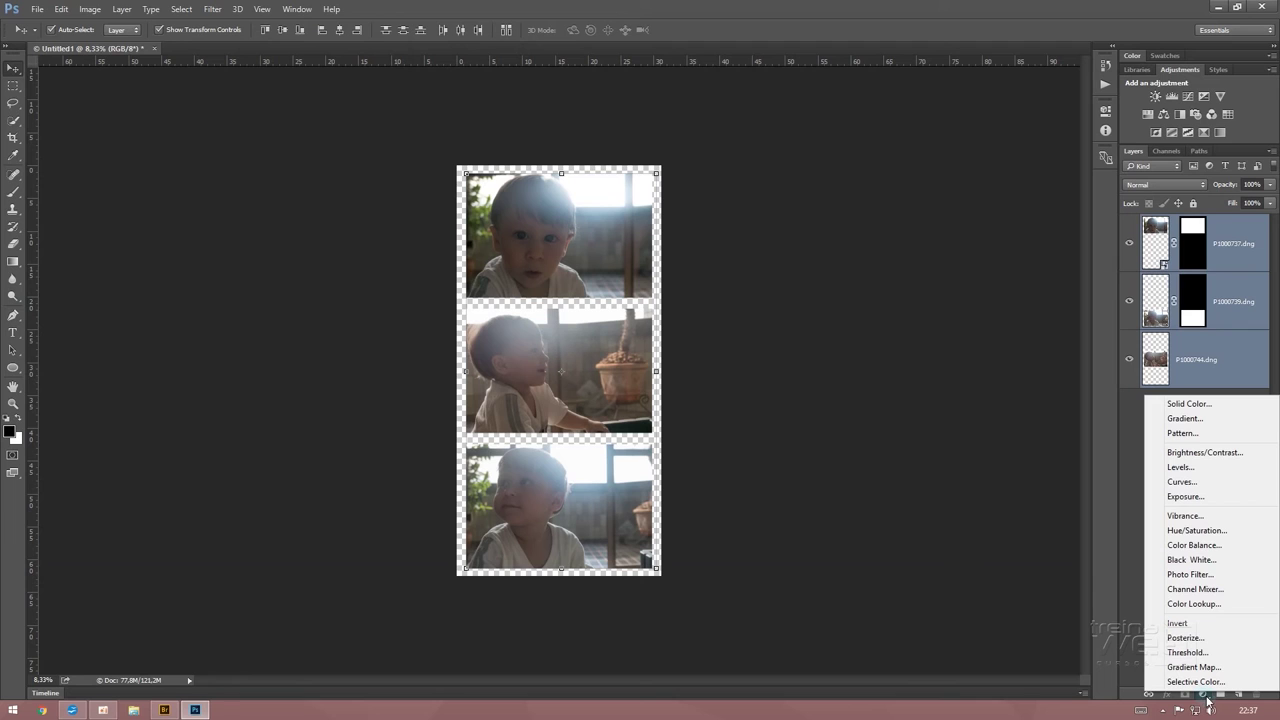
Add a white (ffffff) Solid Color fill layer and drag Color Fill 1 below the photos
left_click(1189, 404)
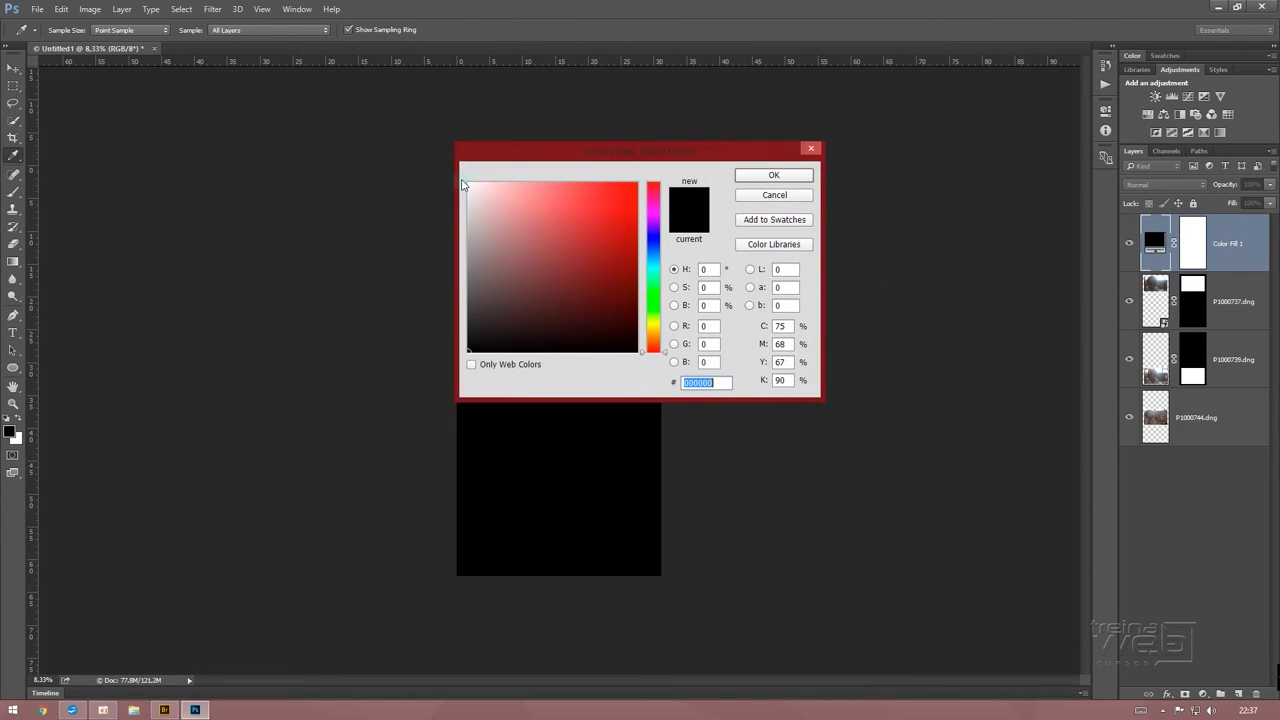
left_click_drag(478, 188, 450, 164)
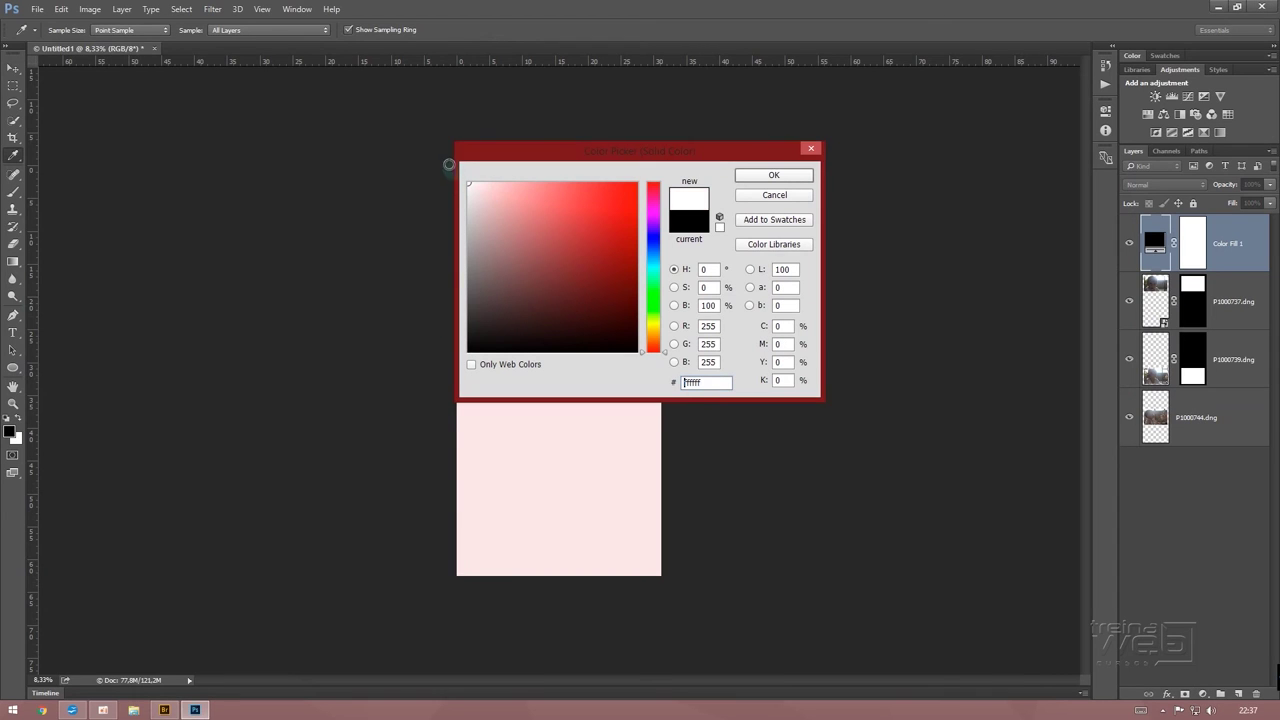
left_click(774, 175)
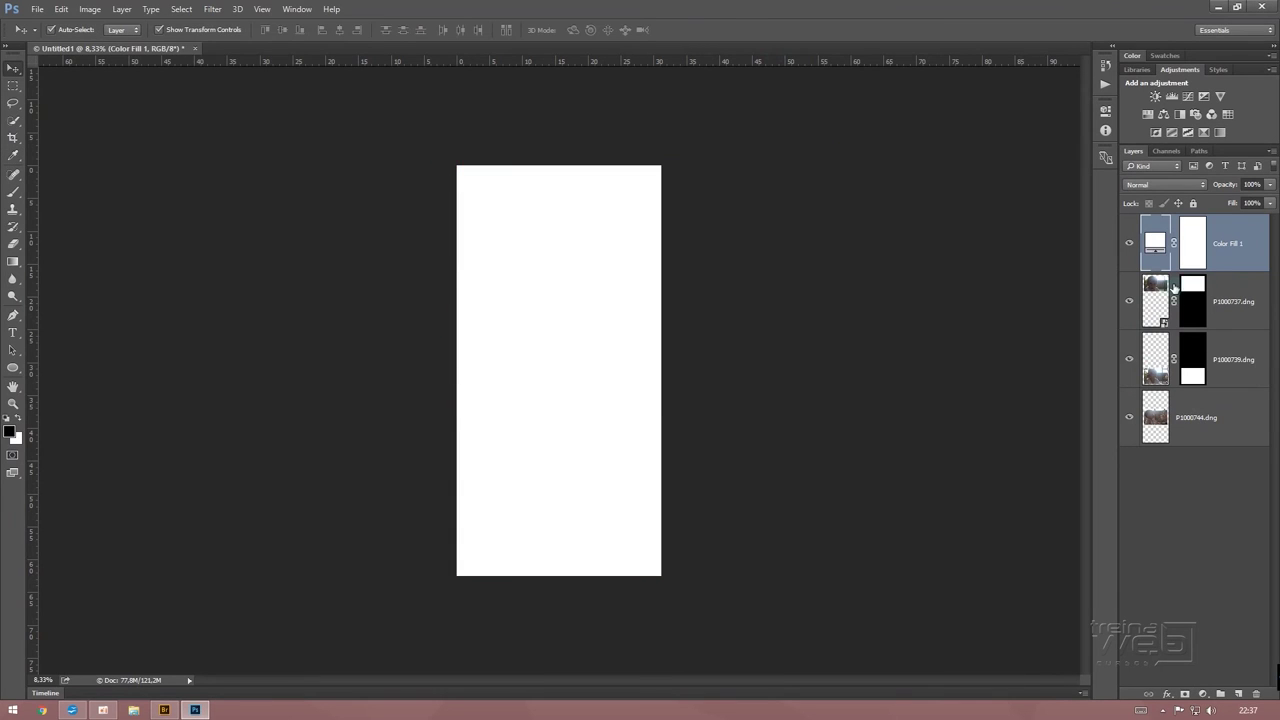
left_click_drag(1167, 231, 1152, 518)
left_click(1188, 490)
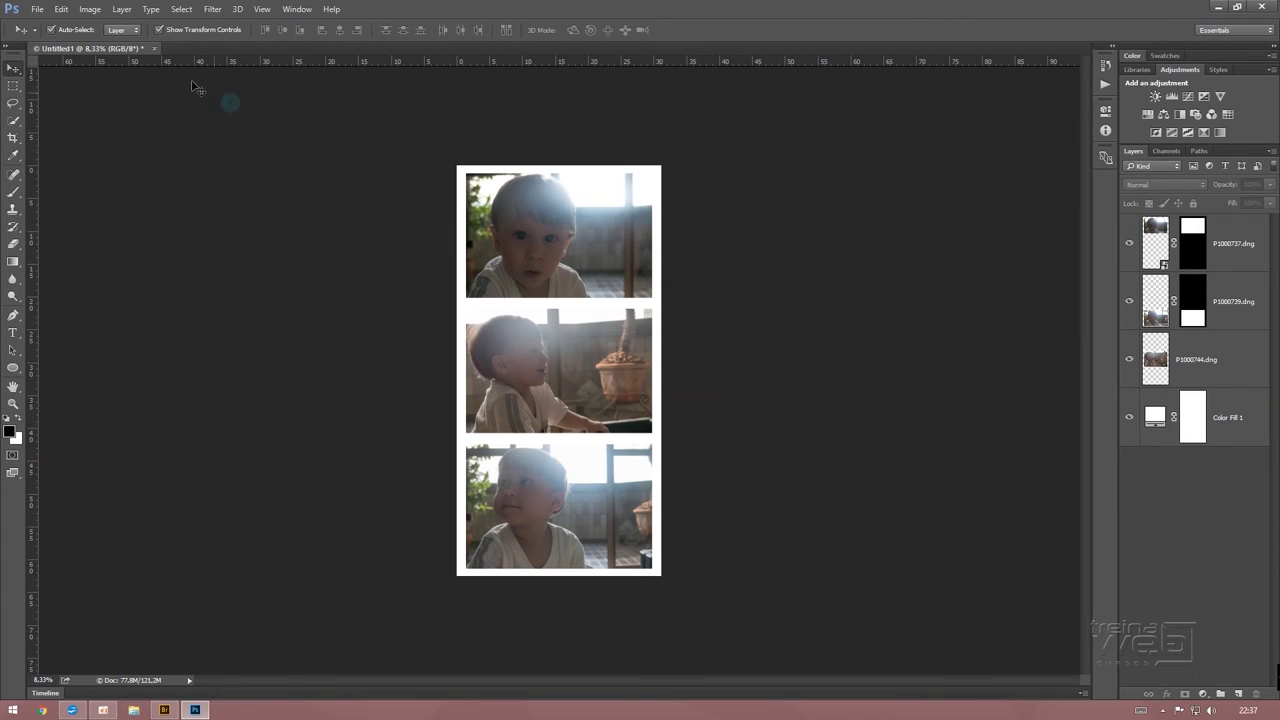
Use Canvas Size in Percent, Relative, to add 30 to both width and height
left_click(90, 9)
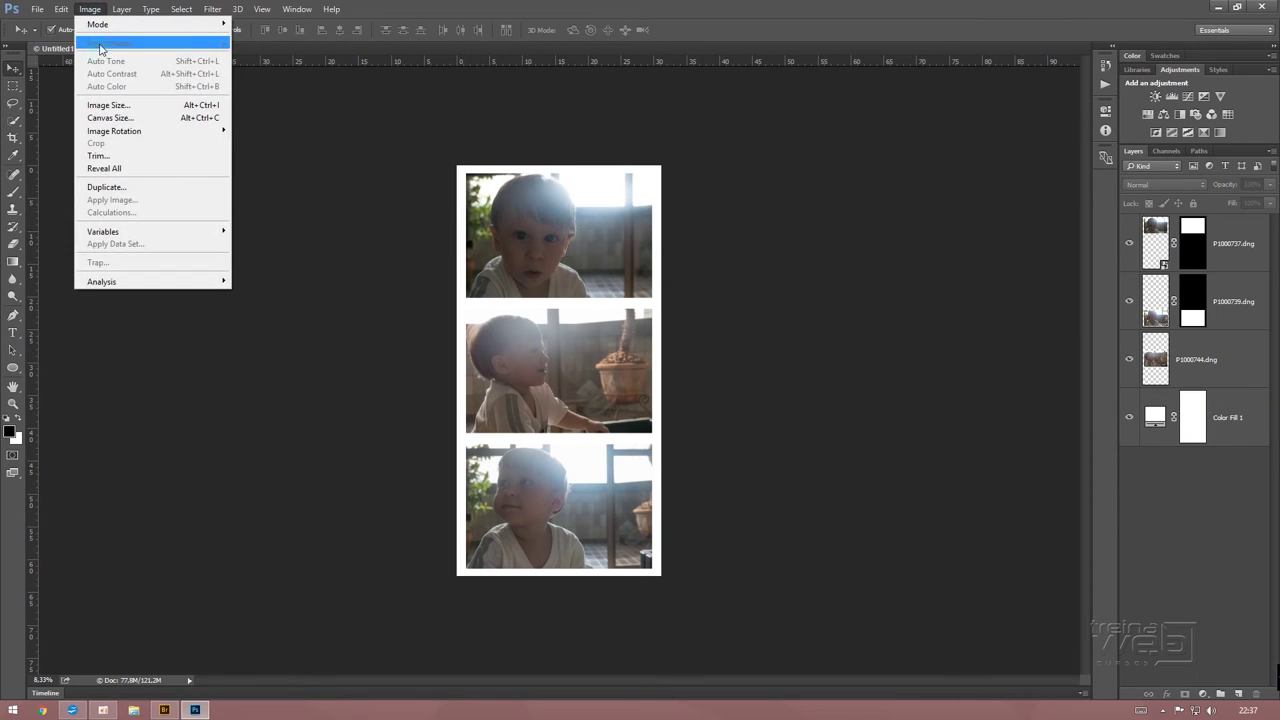
left_click(143, 118)
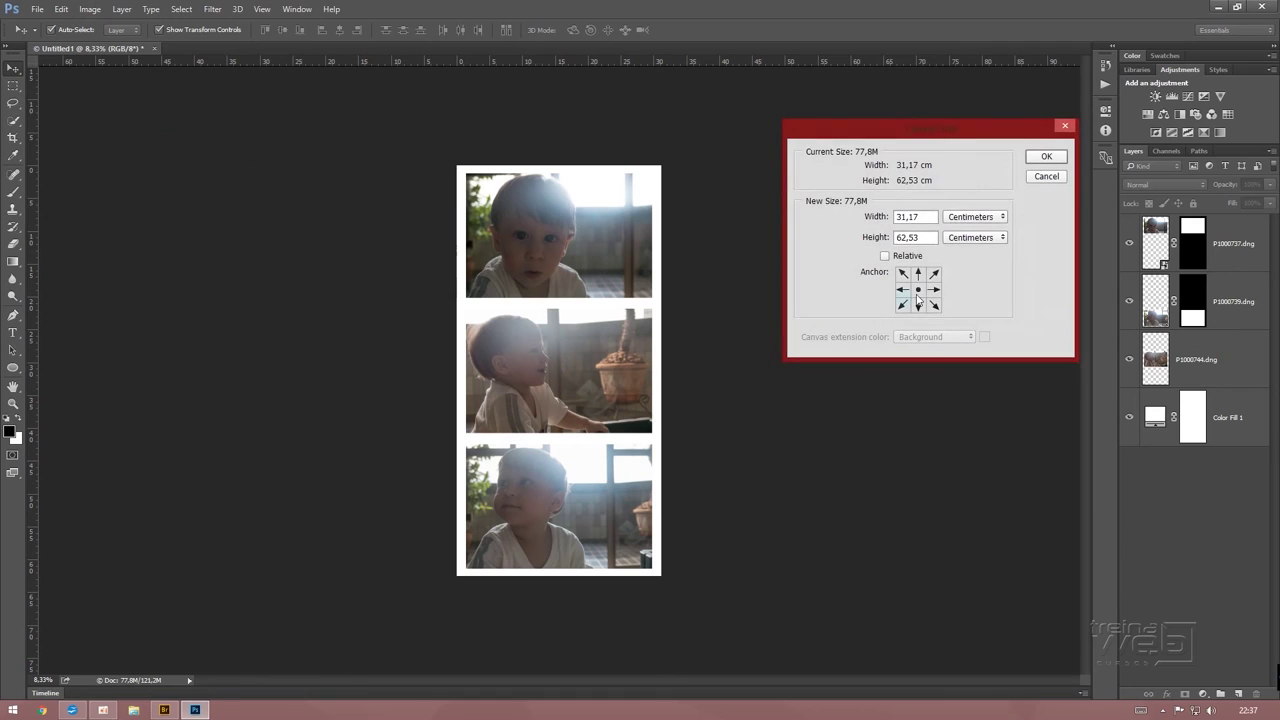
left_click(948, 217)
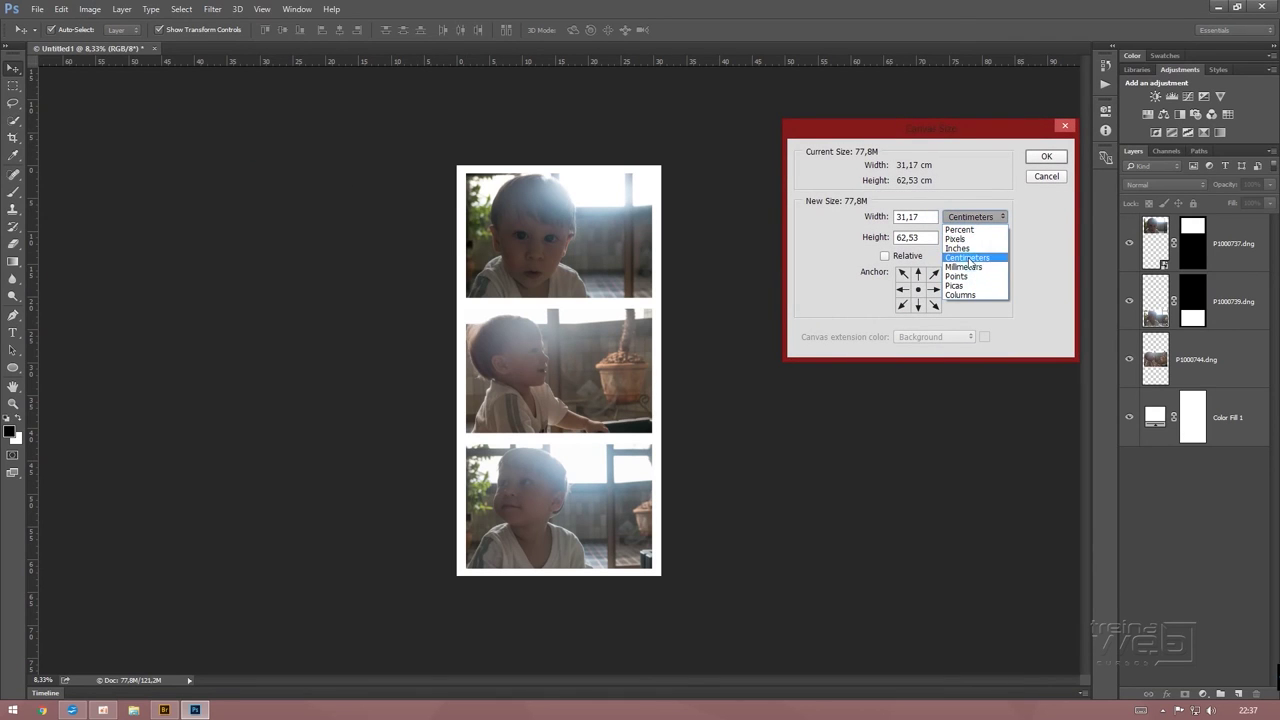
left_click(959, 230)
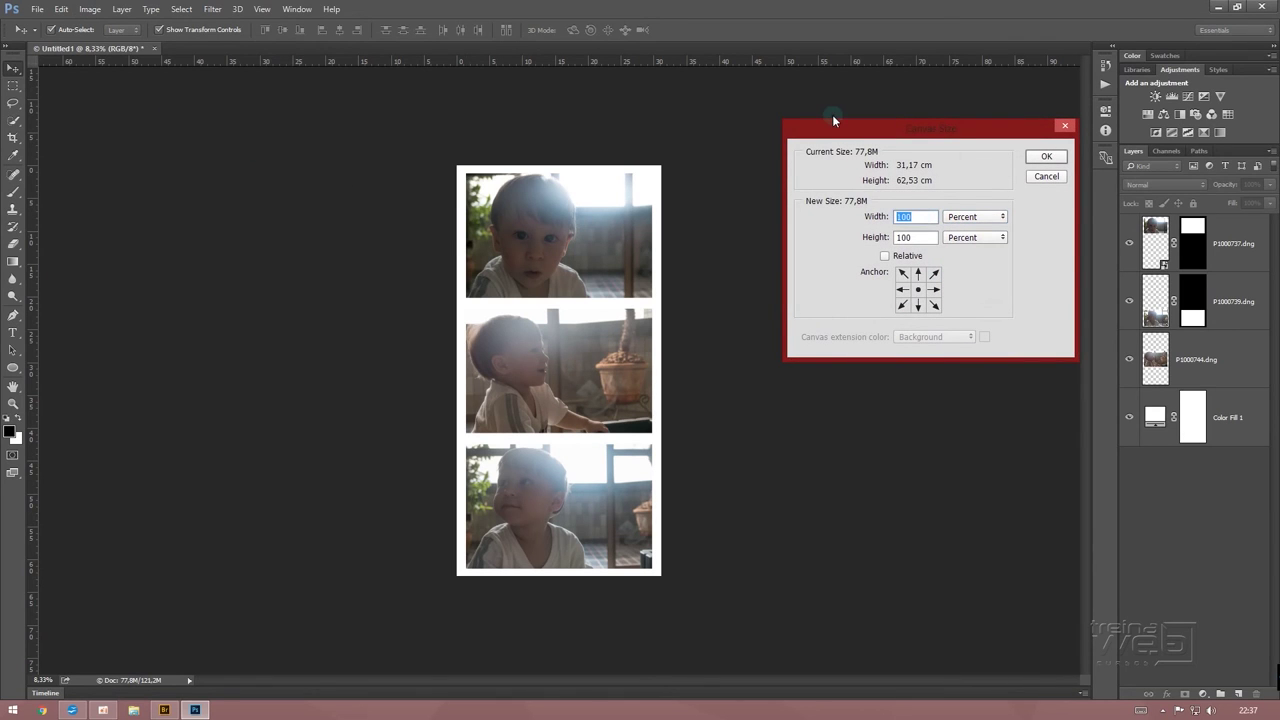
type("30")
key("Tab")
type("30")
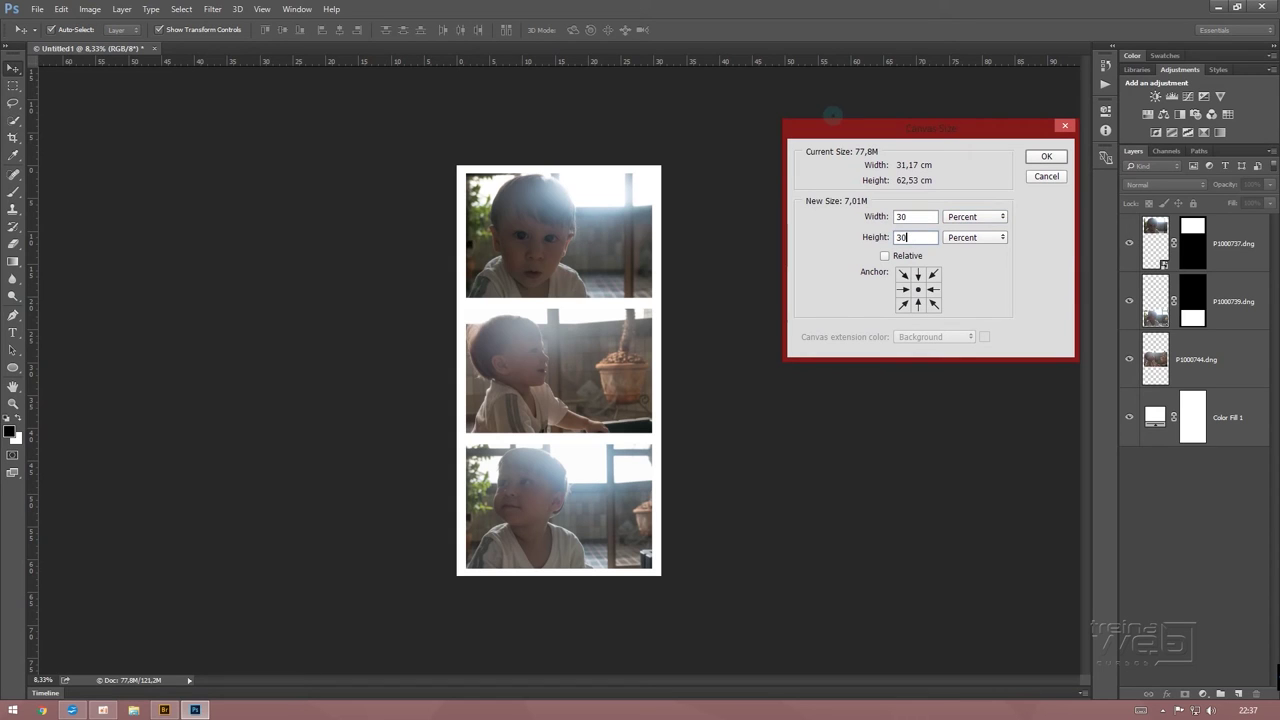
left_click(885, 256)
double_click(918, 217)
type("3")
key("Tab")
type("30")
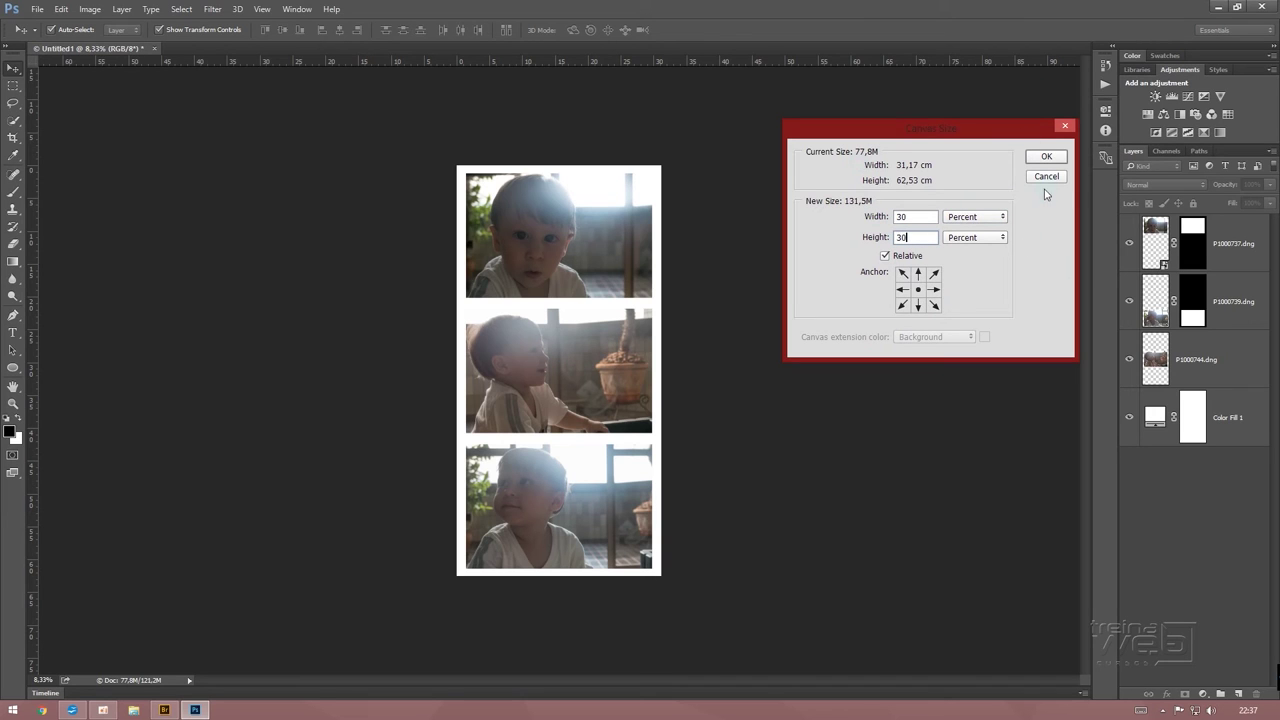
left_click(1046, 159)
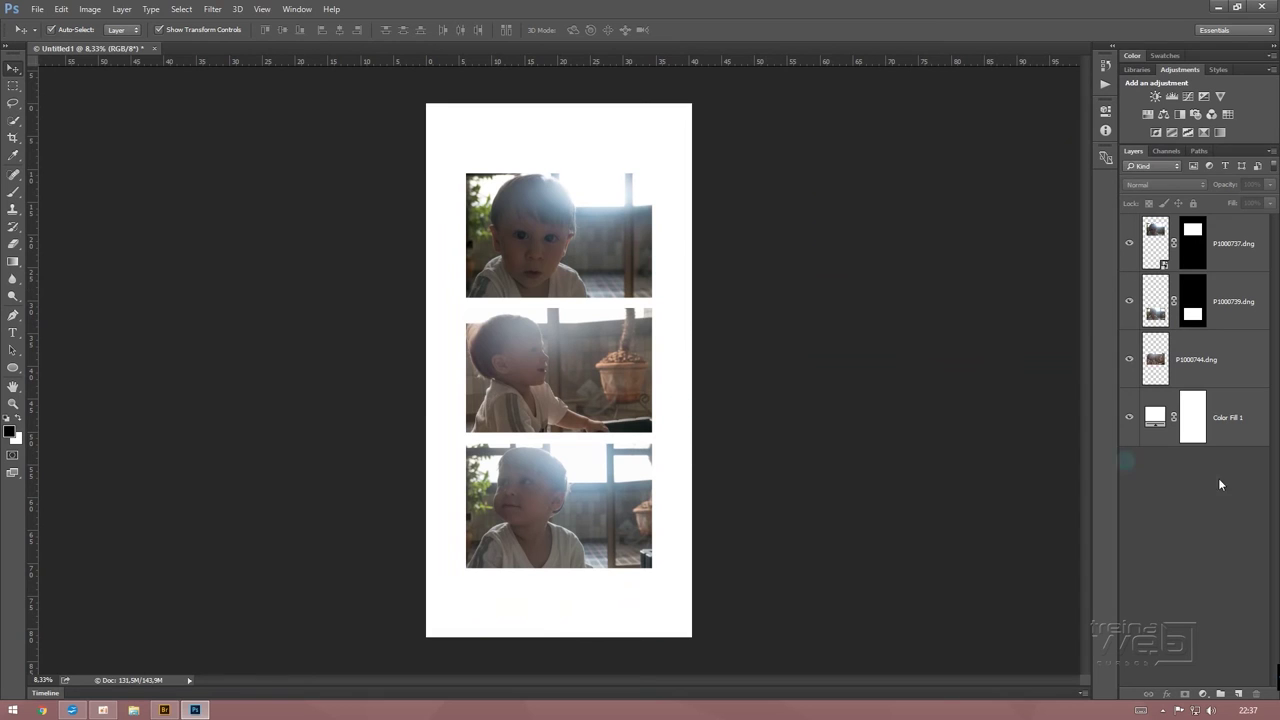
key("ctrl+minus")
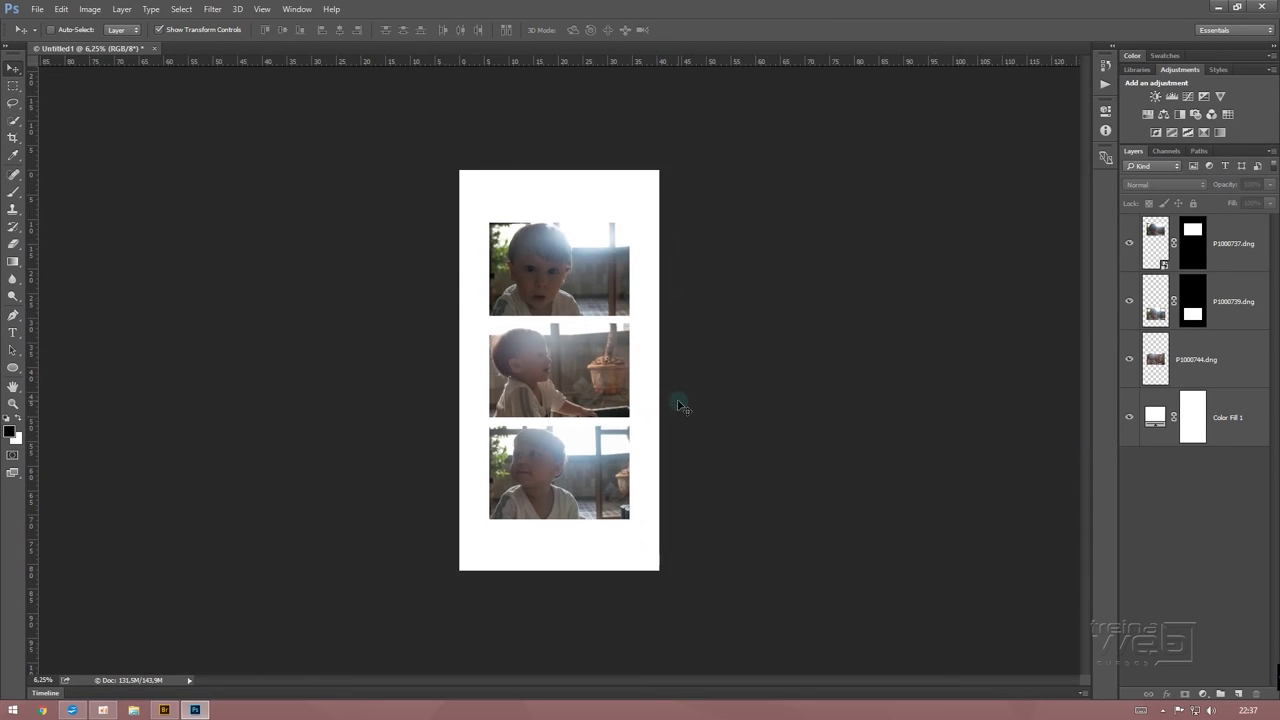
key("ctrl+minus")
key("ctrl+plus")
key("ctrl+plus")
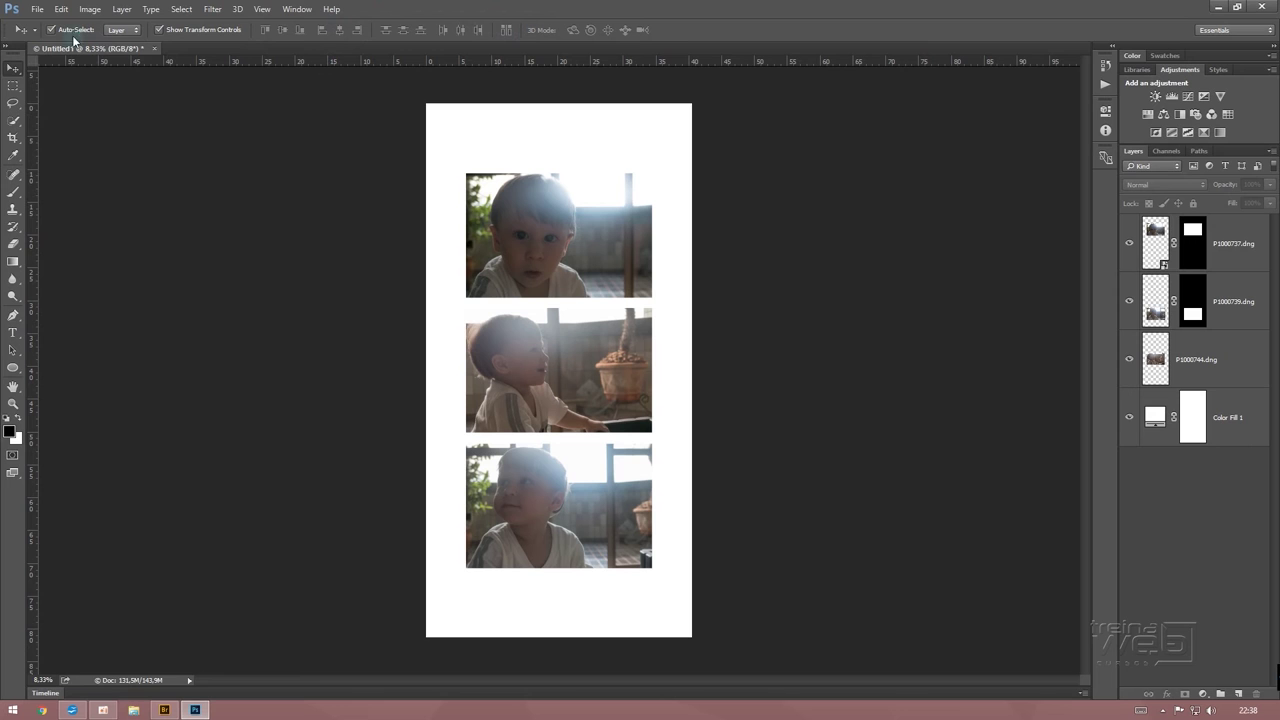
left_click(164, 710)
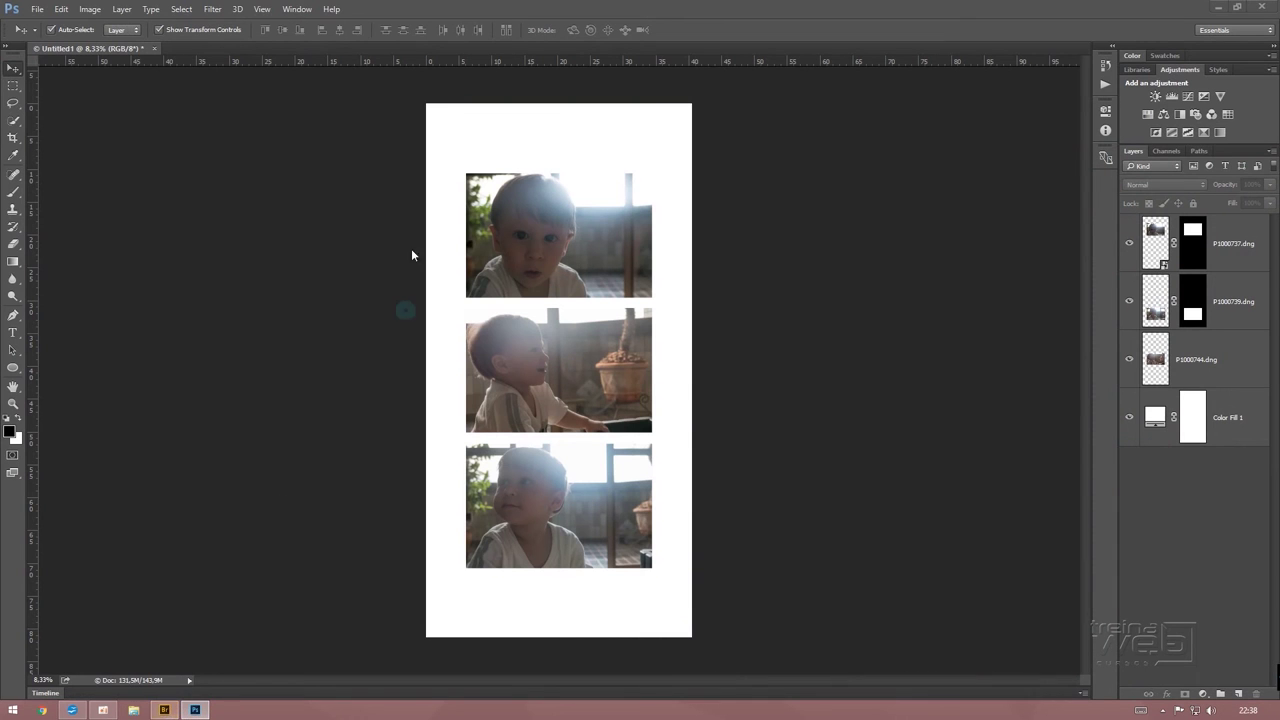
left_click(164, 710)
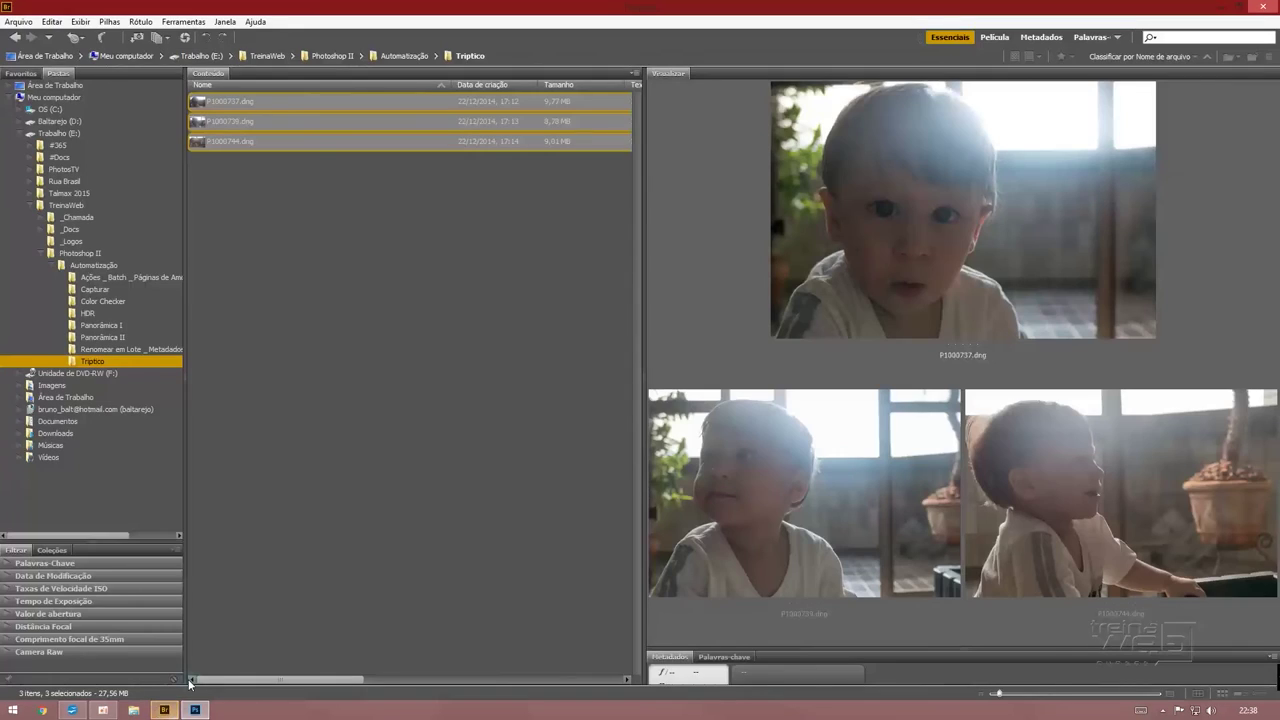
left_click(494, 57)
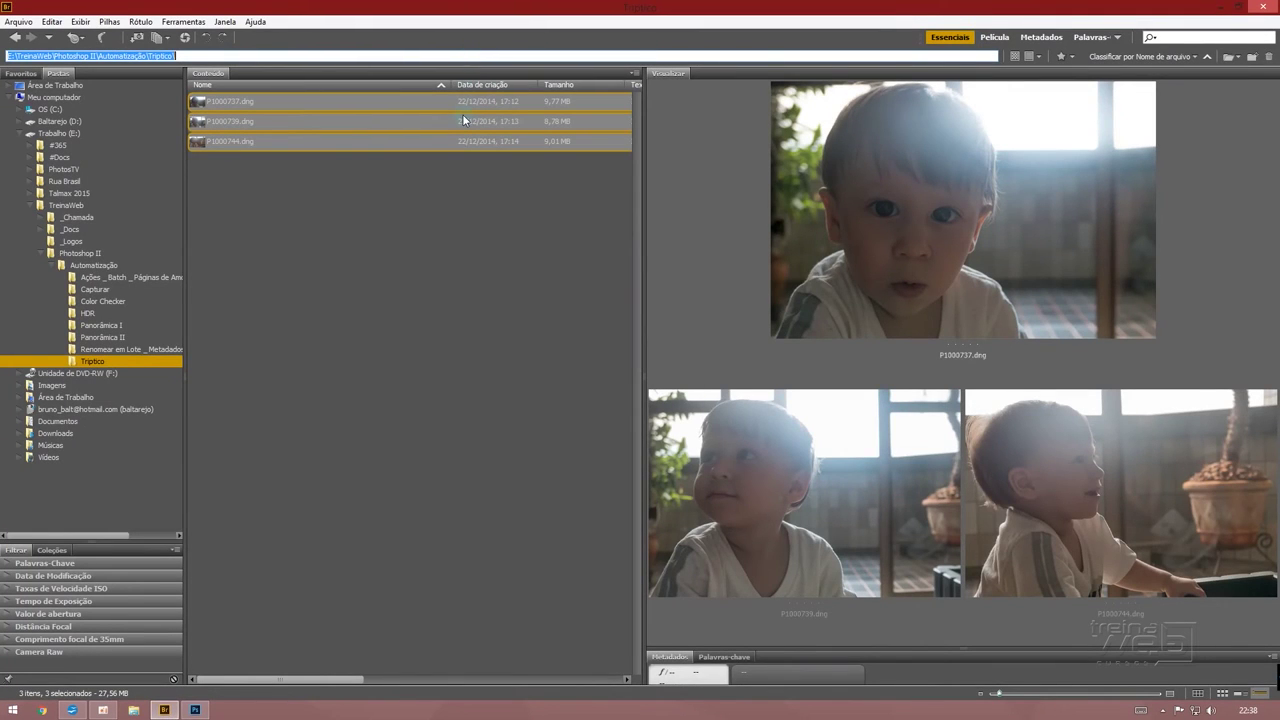
left_click(402, 228)
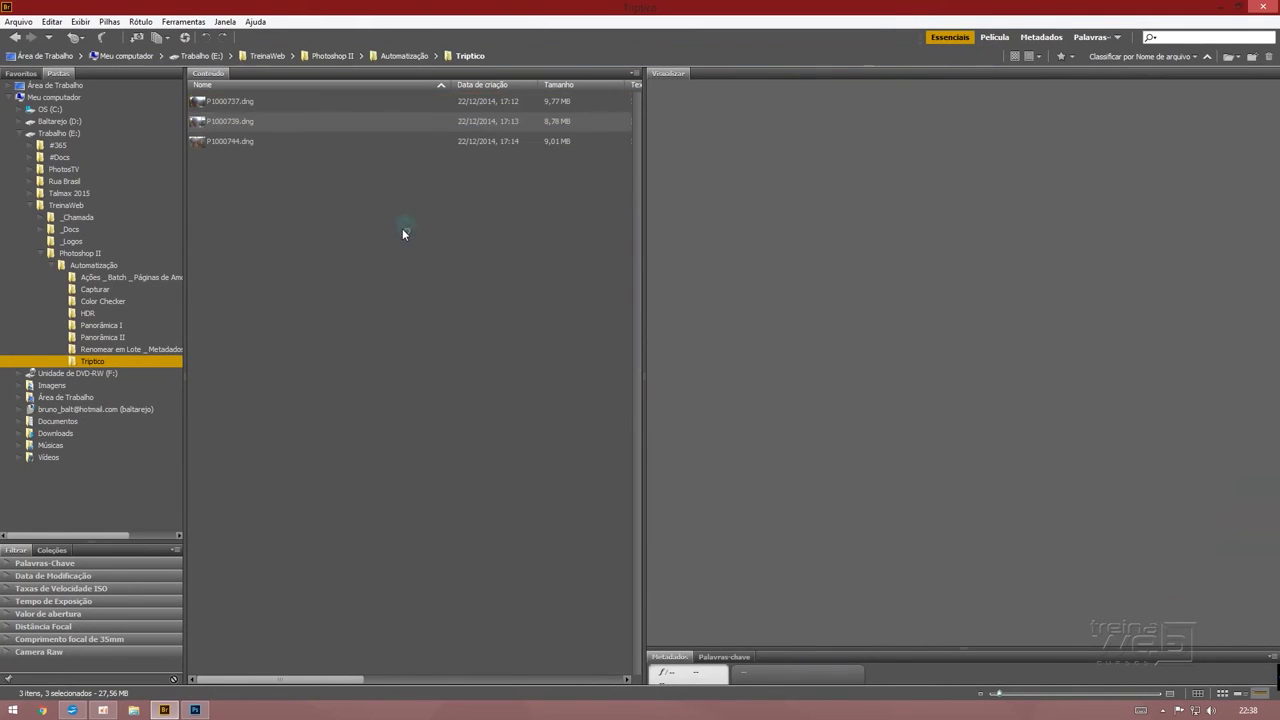
left_click(195, 710)
Open P1000737.dng from the Tríptico folder through Camera Raw as a new document
left_click(37, 9)
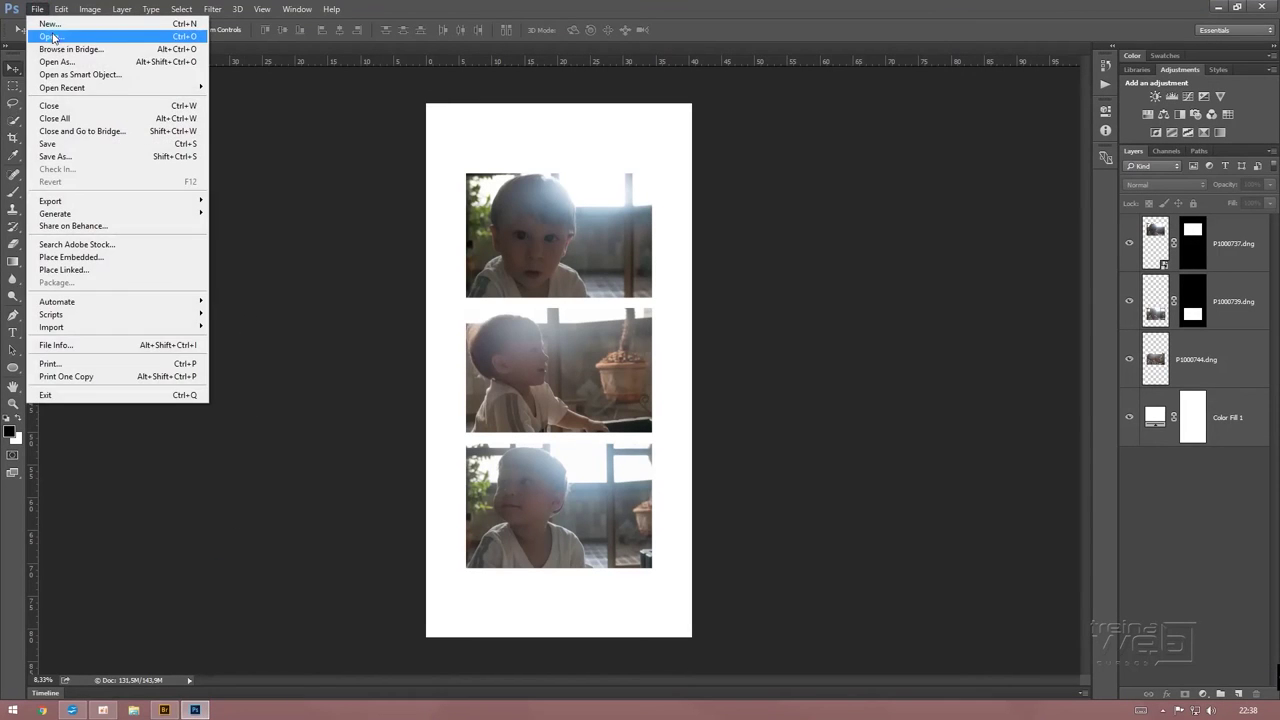
left_click(45, 34)
left_click(283, 36)
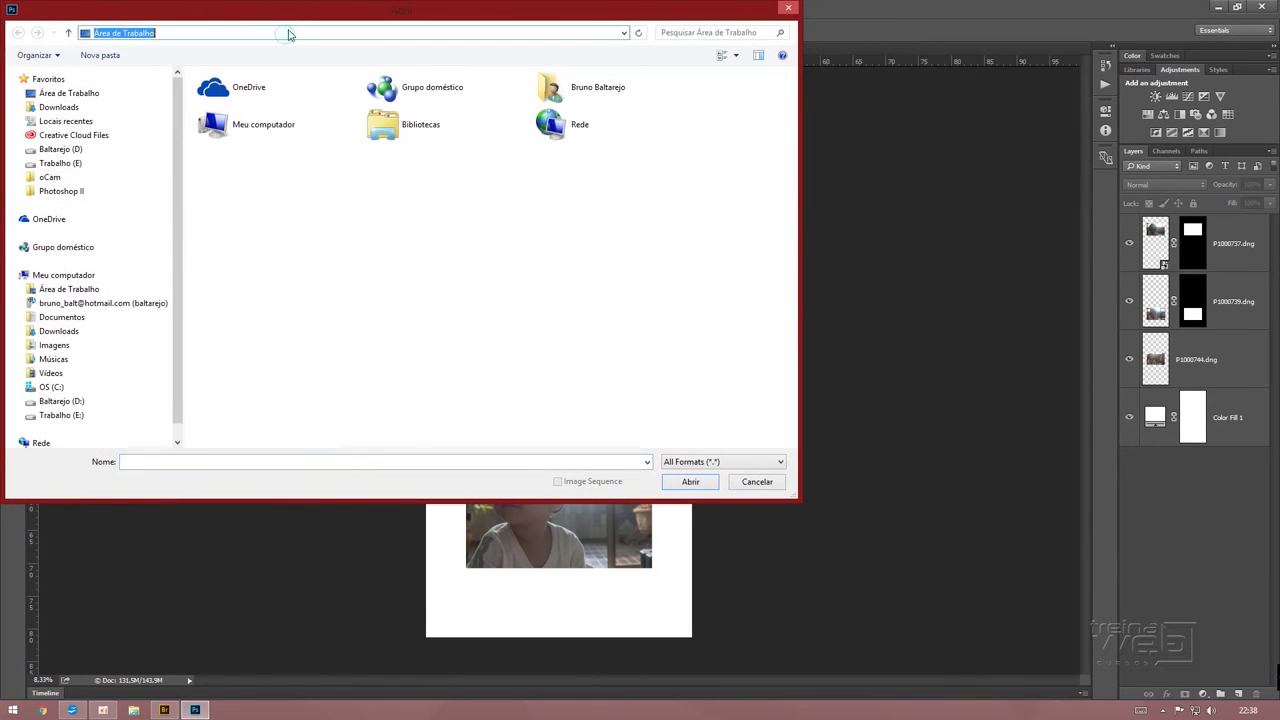
type("E:\\TreinaWeb\\Photoshop II\\Automatização\\Triptico\\")
key("Return")
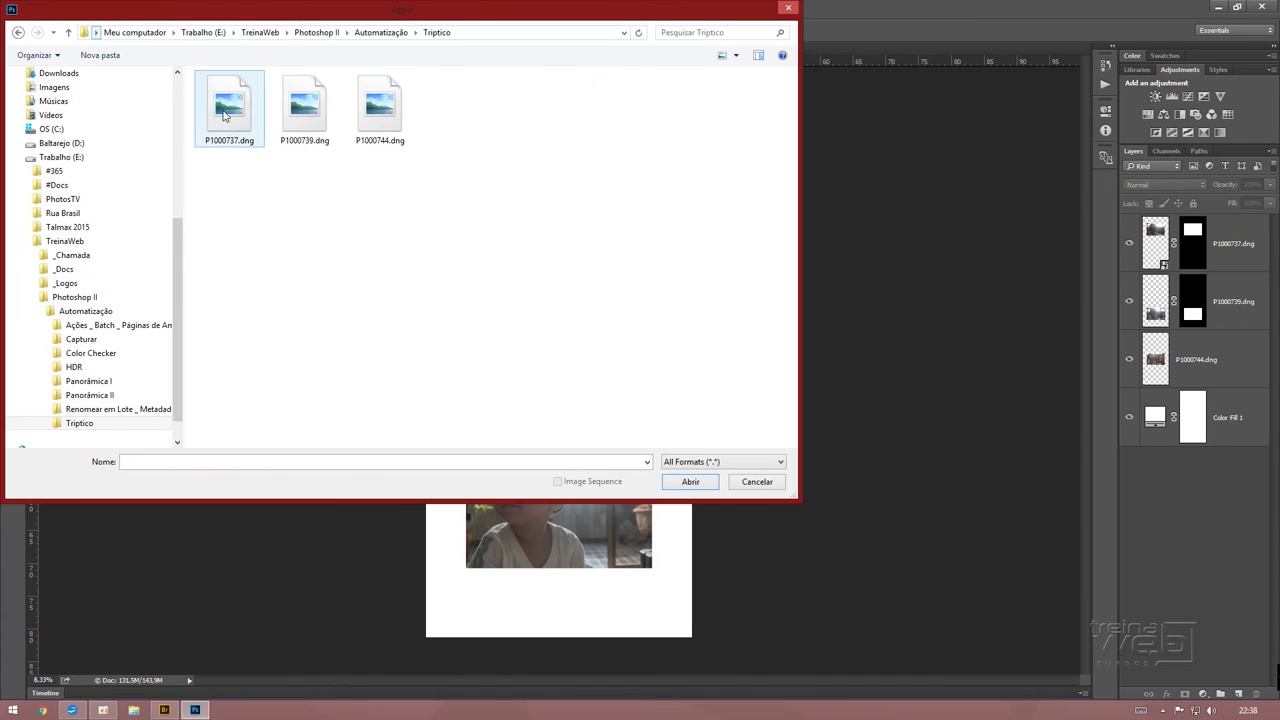
double_click(231, 110)
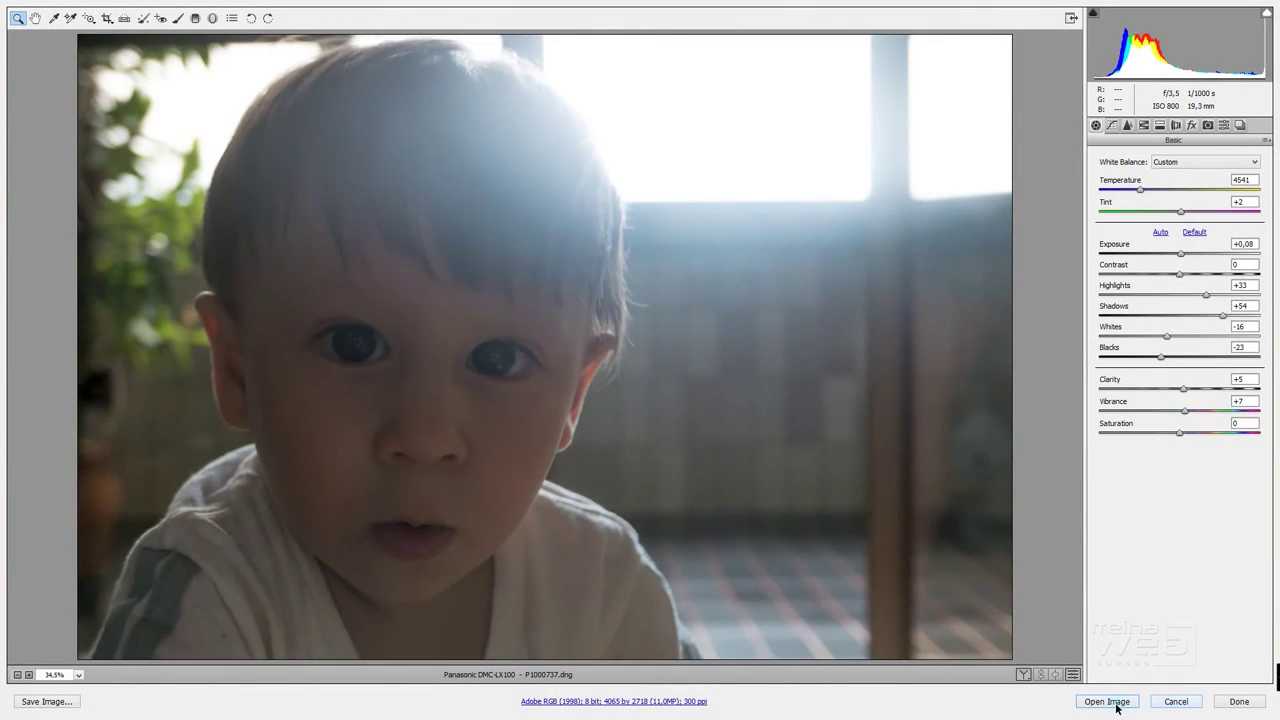
left_click(1117, 704)
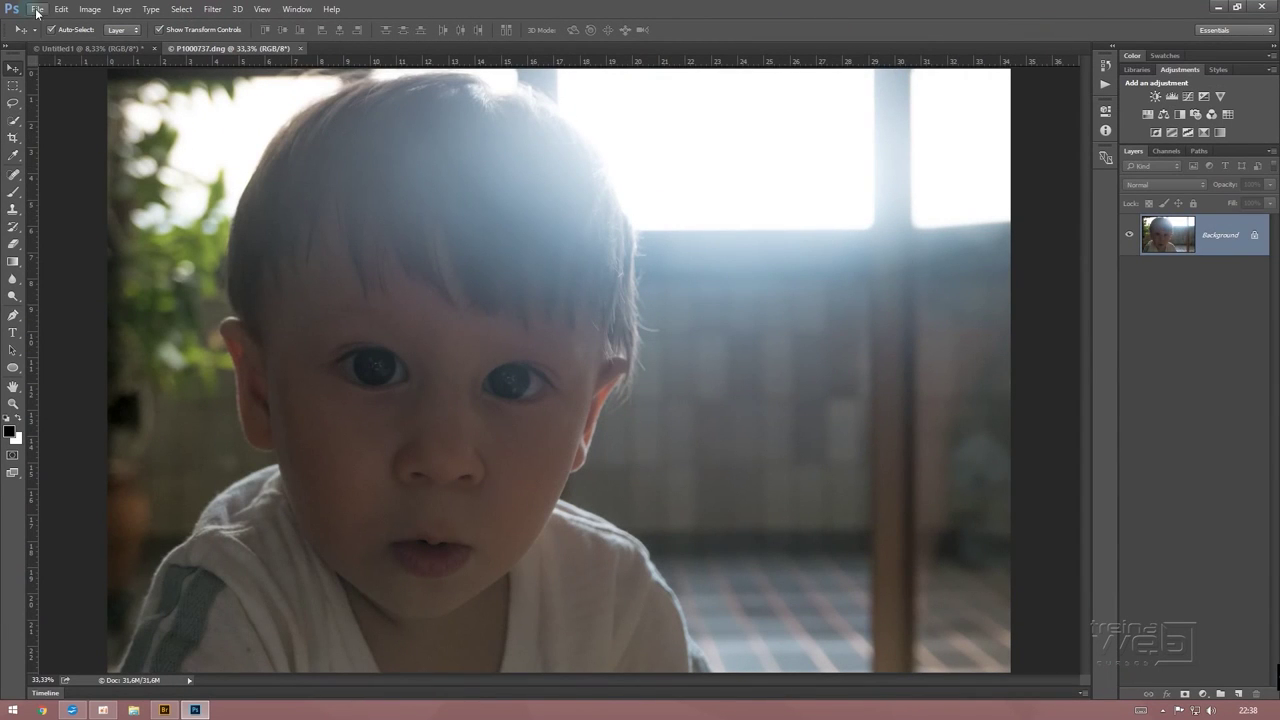
Start Place Embedded and navigate to the Triptico folder of DNG photos
left_click(40, 10)
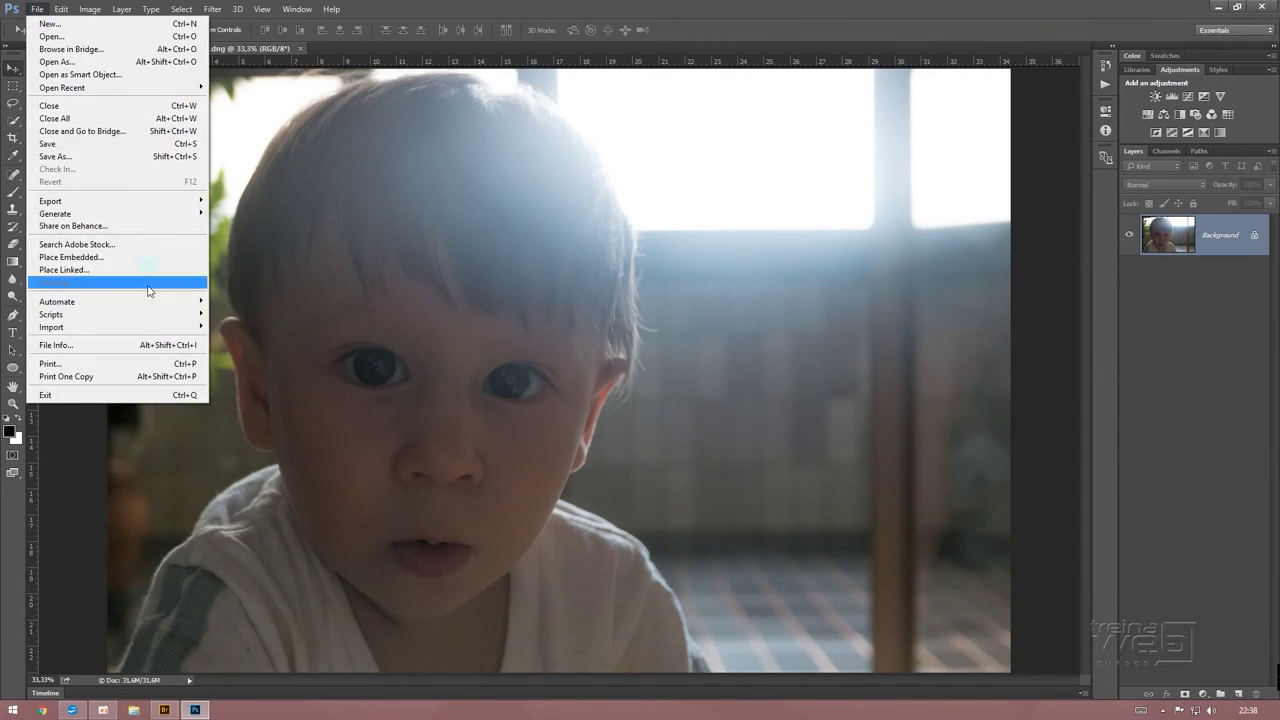
left_click(89, 262)
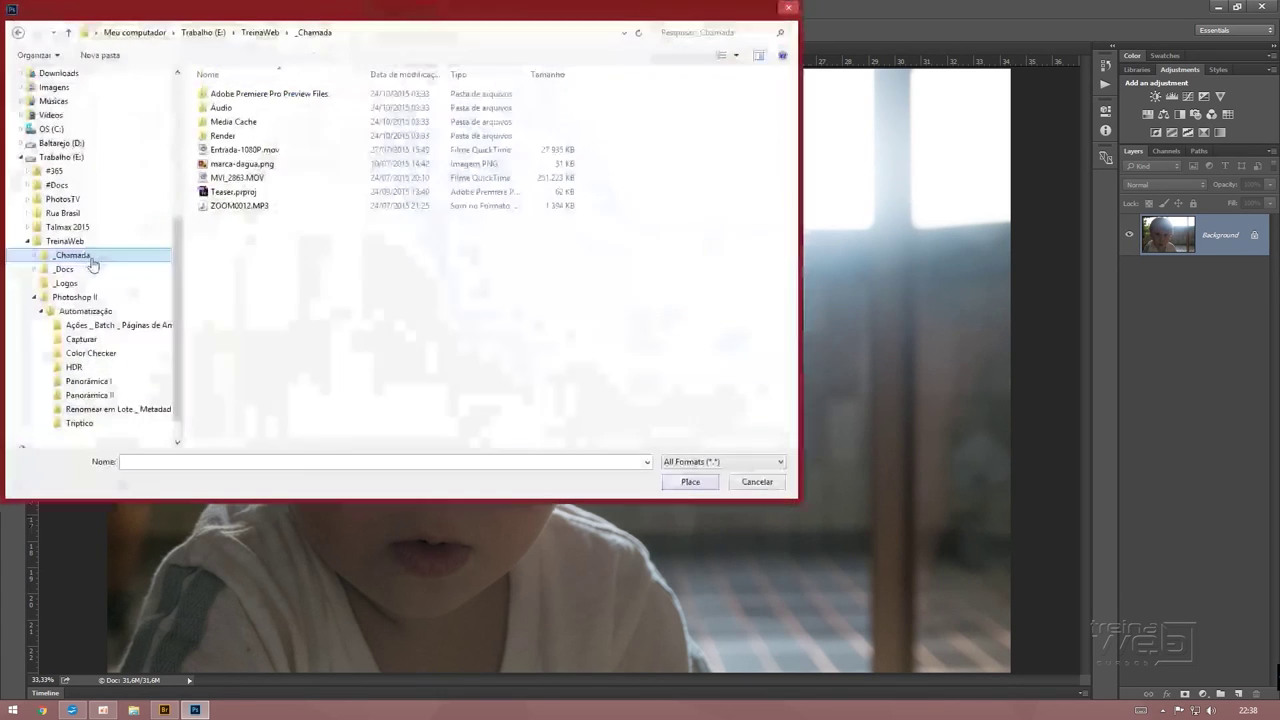
left_click(355, 34)
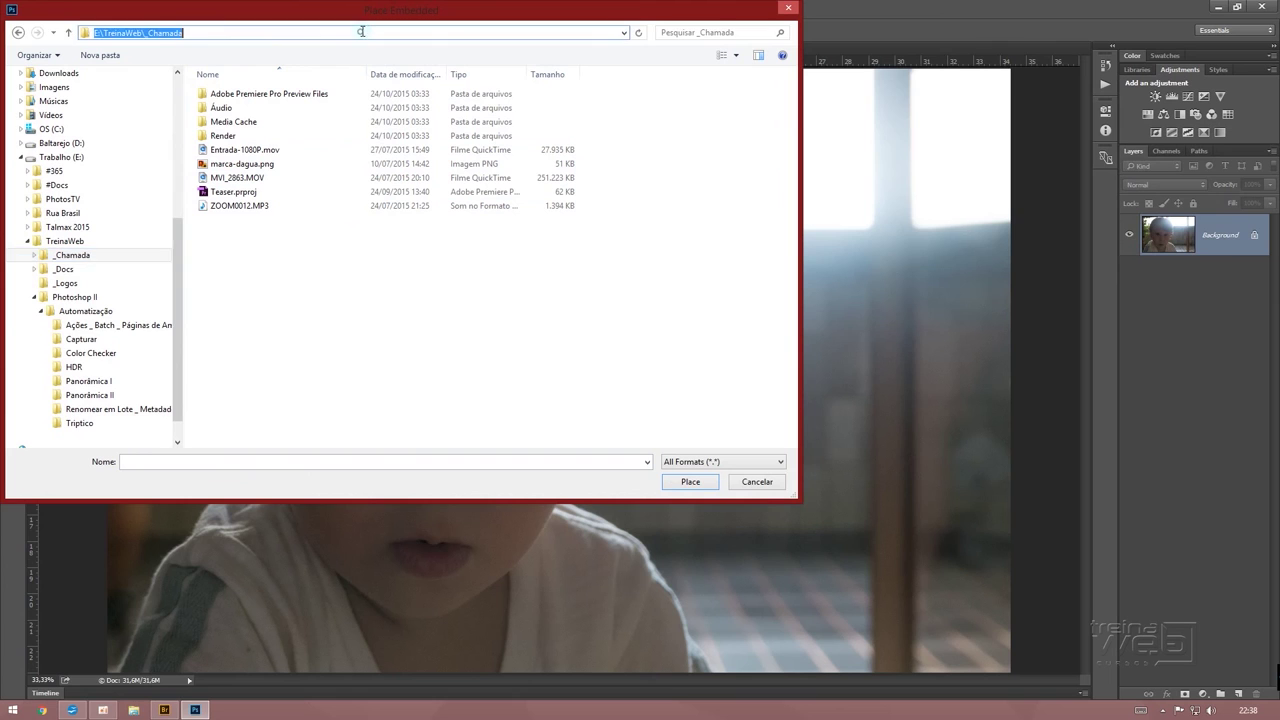
type("E:\\TreinaWeb\\Photoshop II\\Automatização\\Tríptico\\")
key("Return")
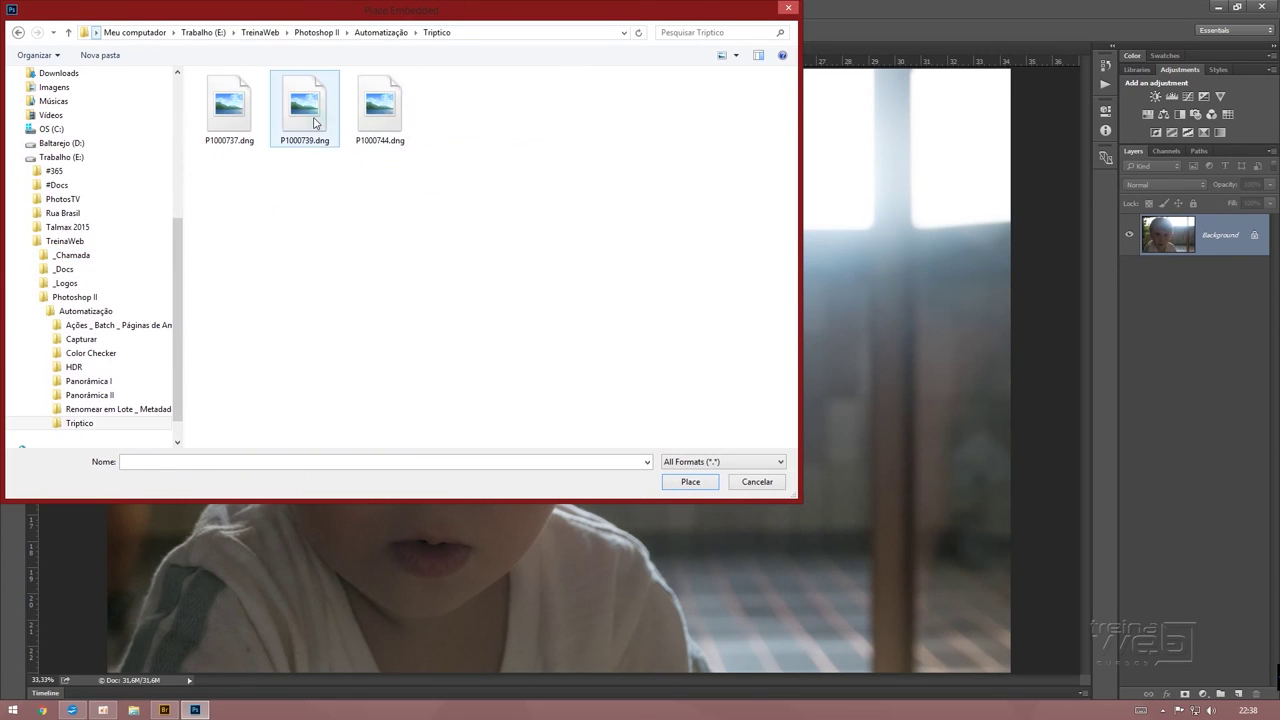
Select P1000739.dng and P1000744.dng, abandon placing, and switch over to Adobe Bridge
left_click(313, 123)
left_click(376, 118)
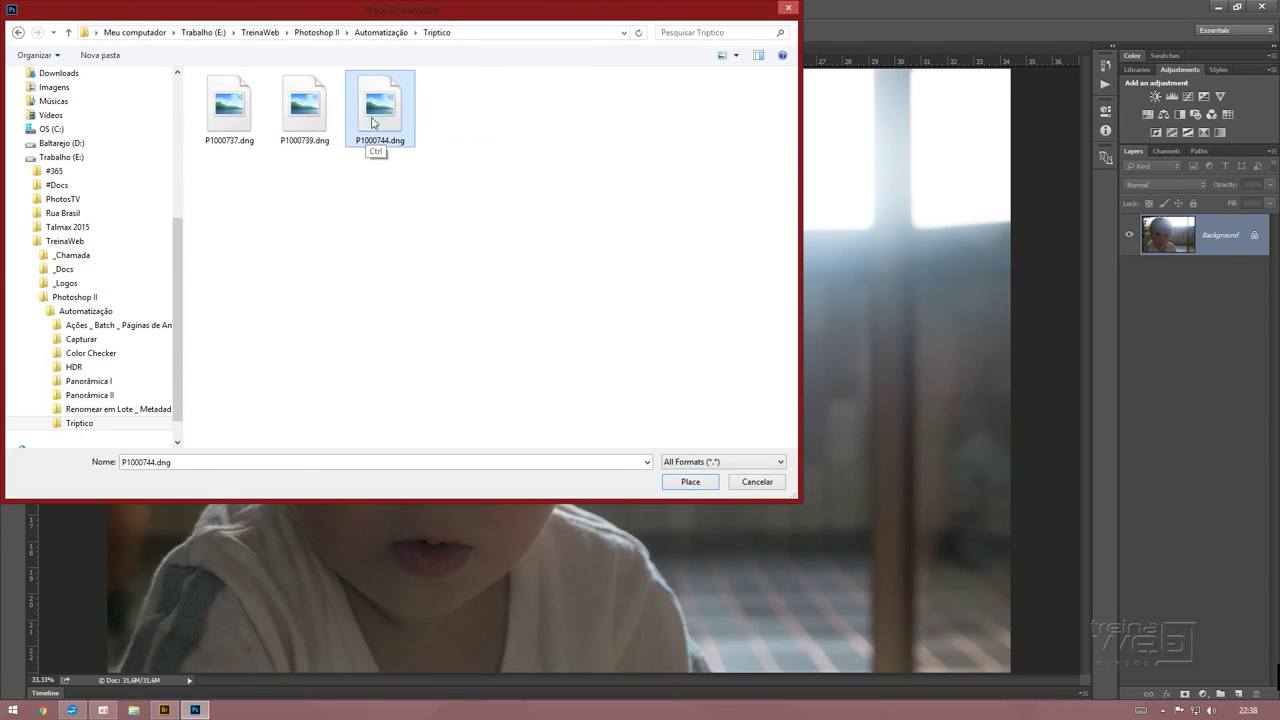
left_click(320, 118, "ctrl")
left_click(376, 113)
left_click(305, 110)
left_click(230, 105)
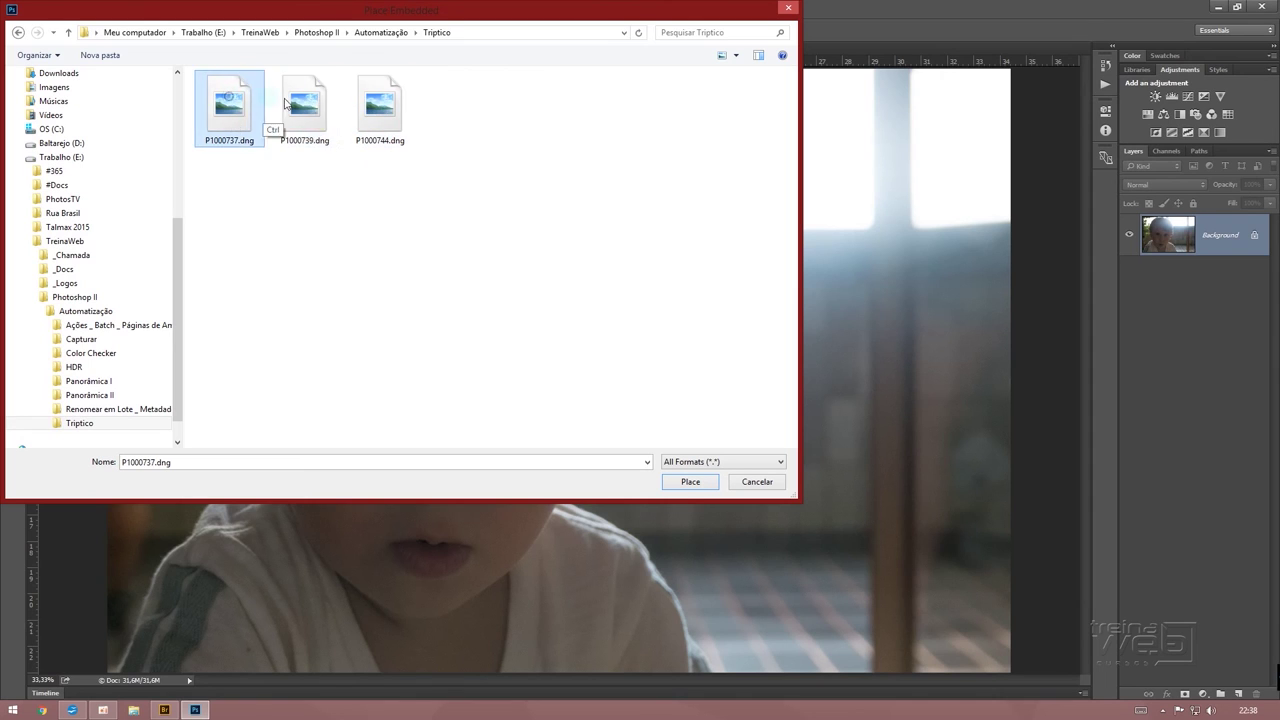
left_click(320, 110)
left_click(370, 105)
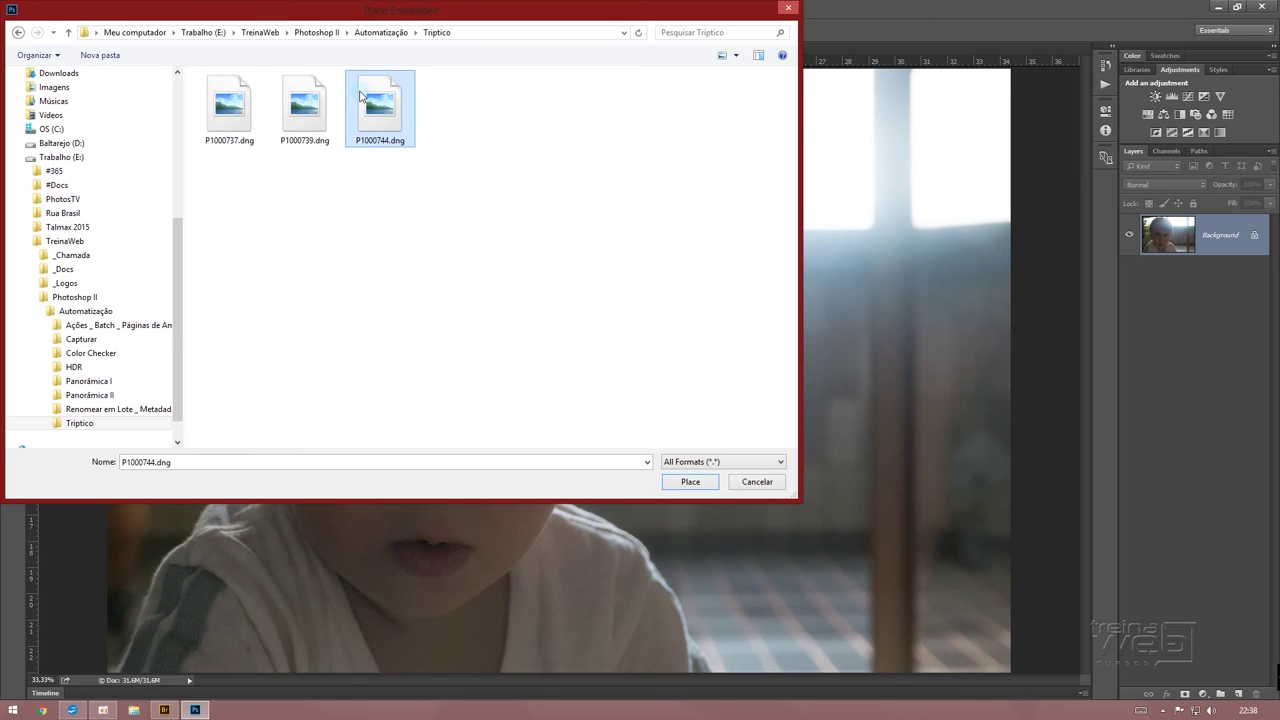
left_click(304, 118, "ctrl")
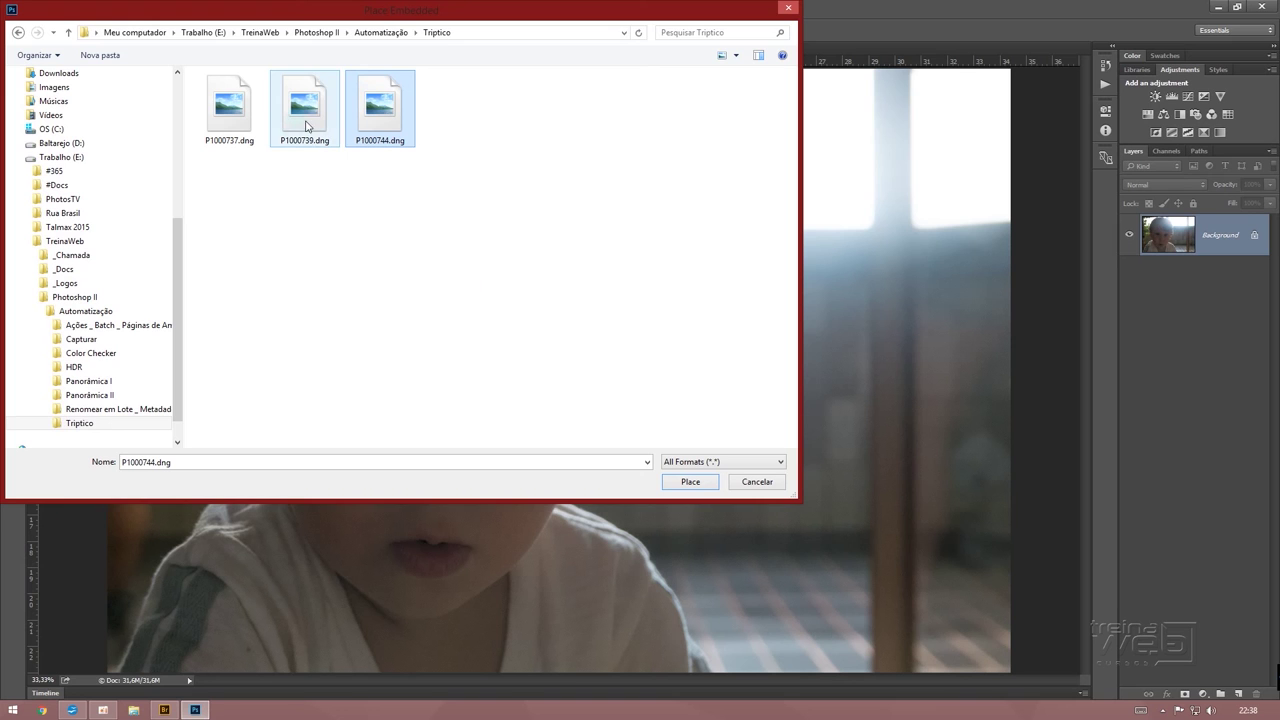
double_click(314, 148)
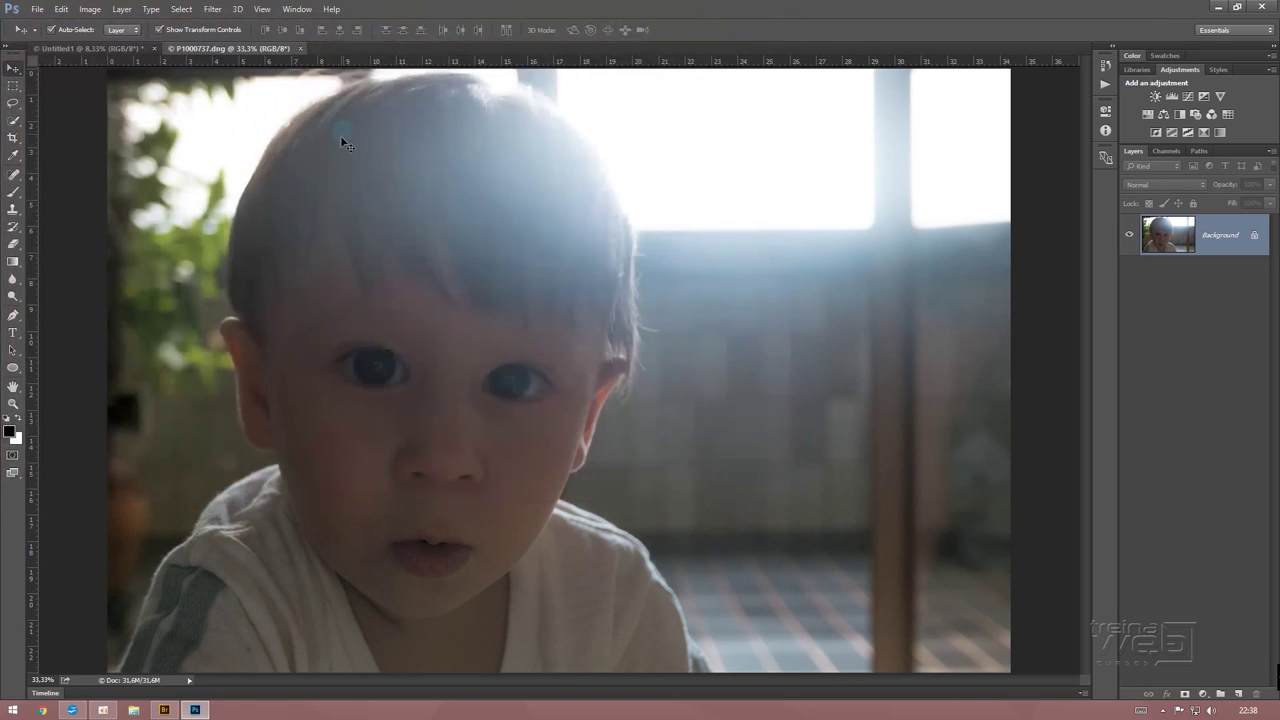
left_click(164, 710)
mouse_move(855, 8)
left_mouse_down()
mouse_move(1010, 125)
mouse_move(1279, 152)
left_mouse_up()
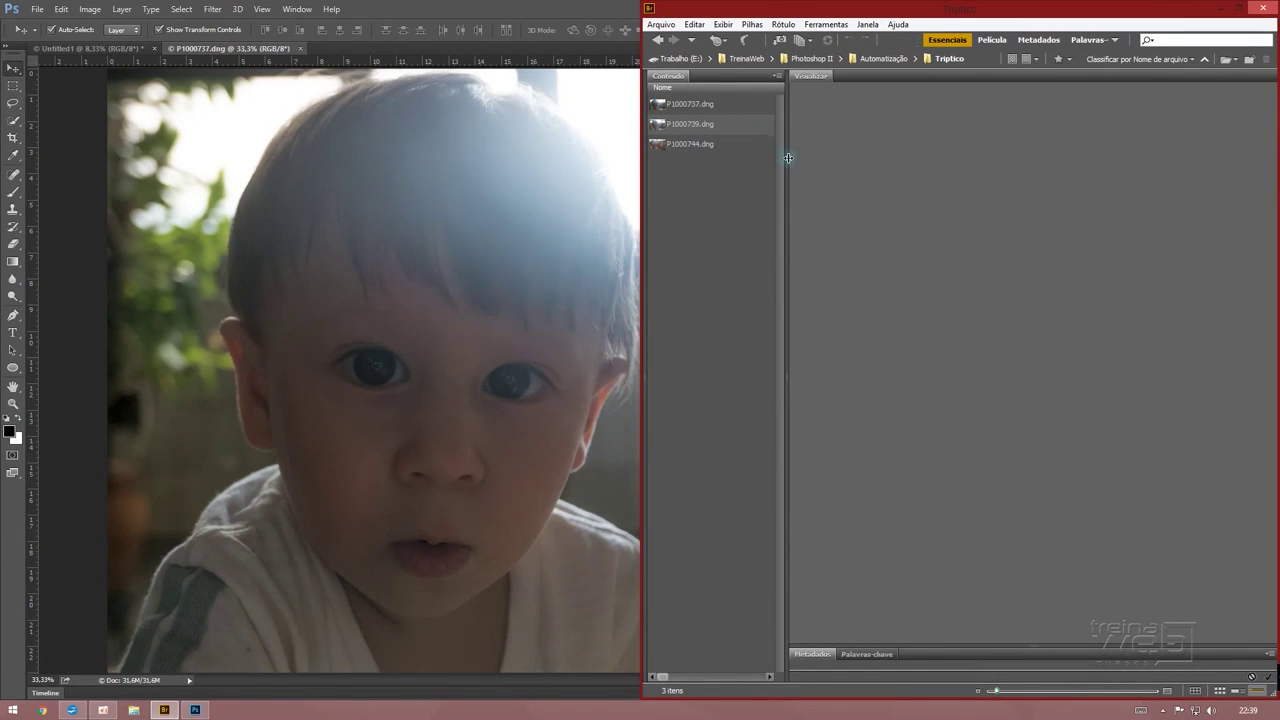
left_click_drag(788, 158, 1090, 165)
mouse_move(712, 178)
left_mouse_down()
mouse_move(676, 122)
mouse_move(460, 238)
mouse_move(472, 238)
left_mouse_up()
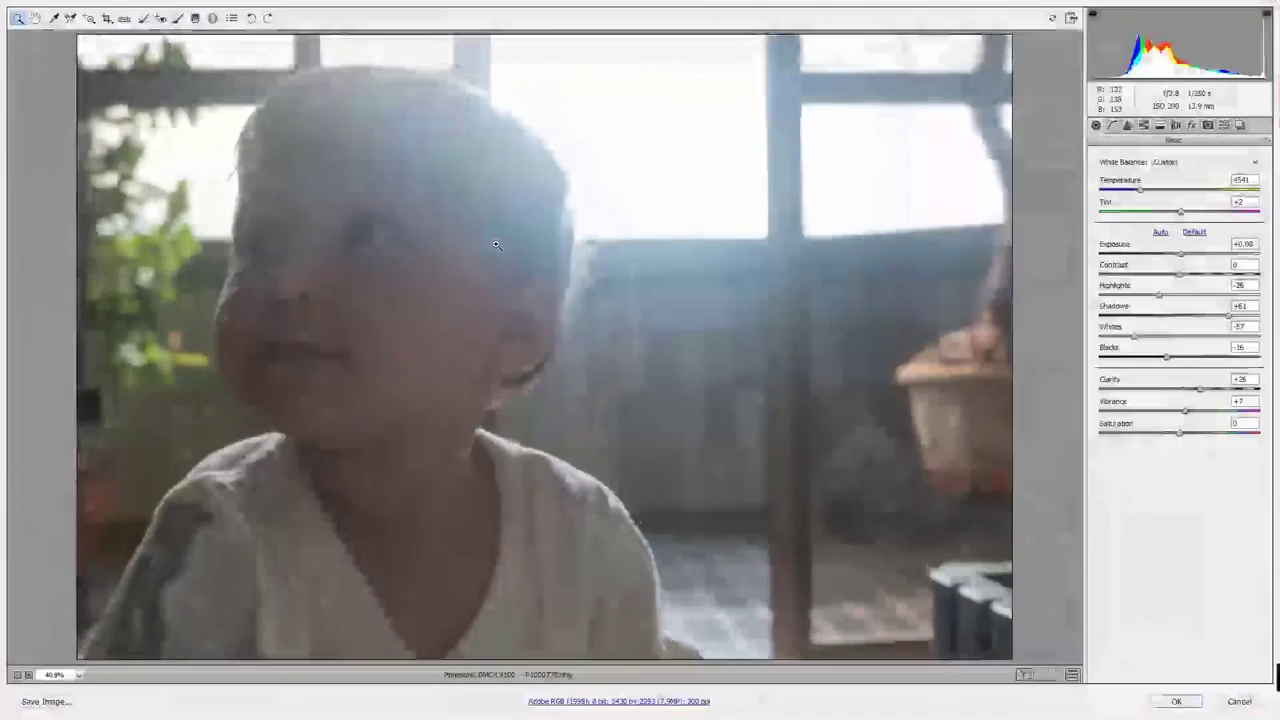
left_click(1189, 705)
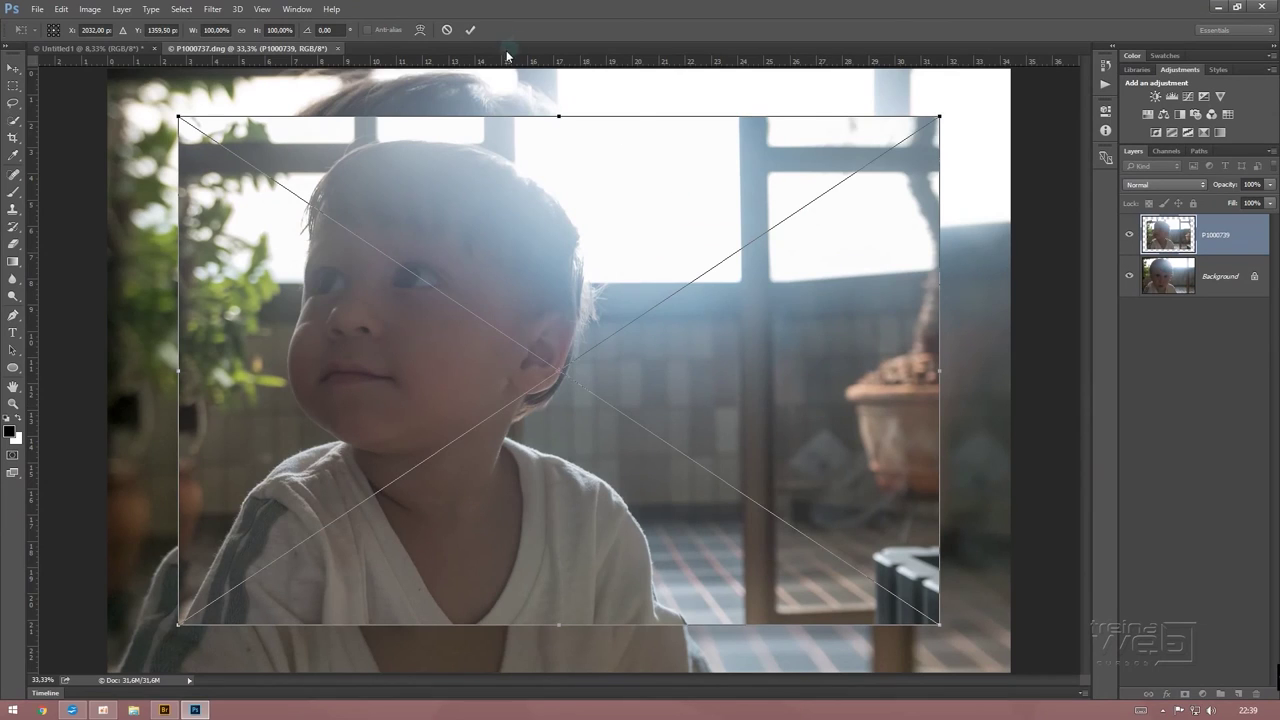
left_click(470, 30)
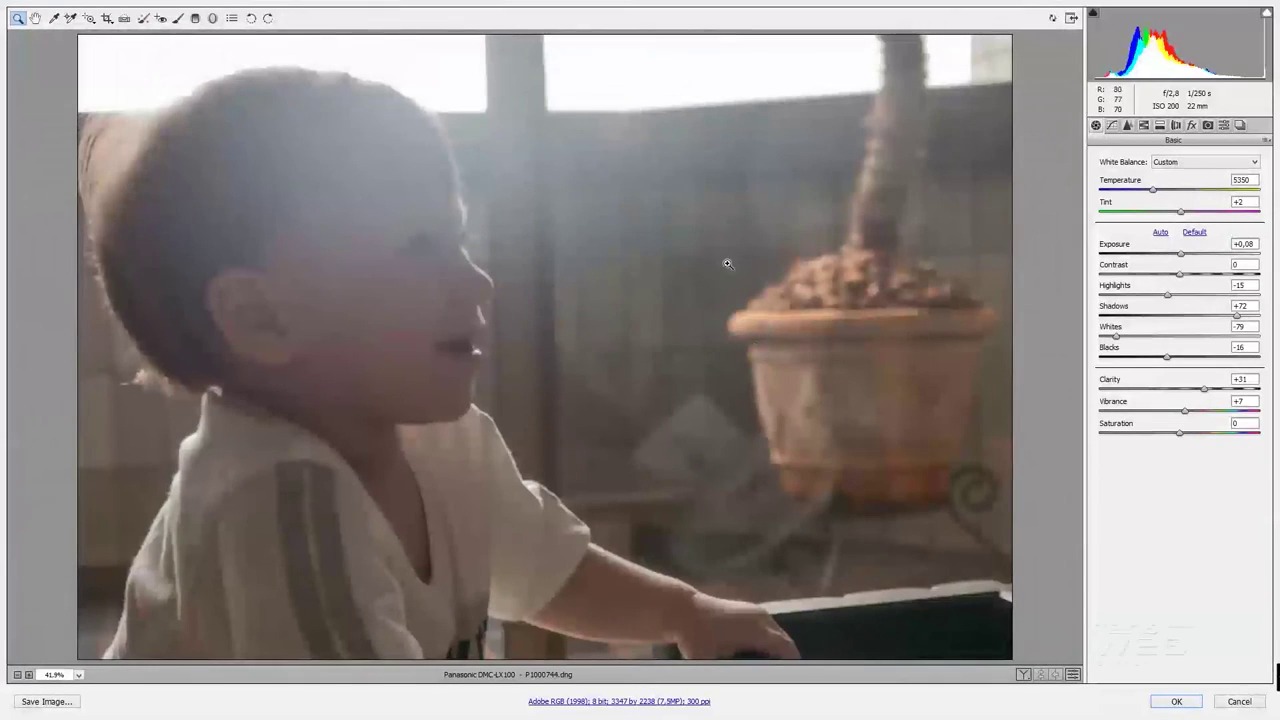
left_click(1177, 702)
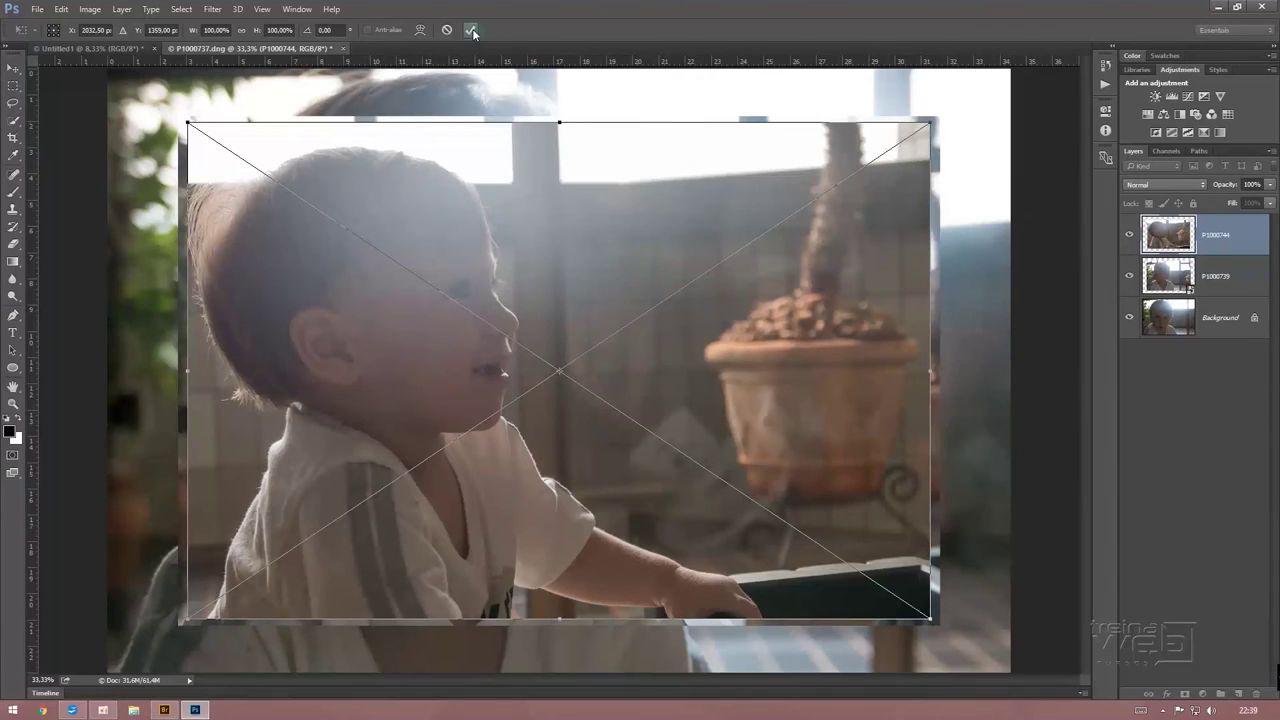
left_click(472, 30)
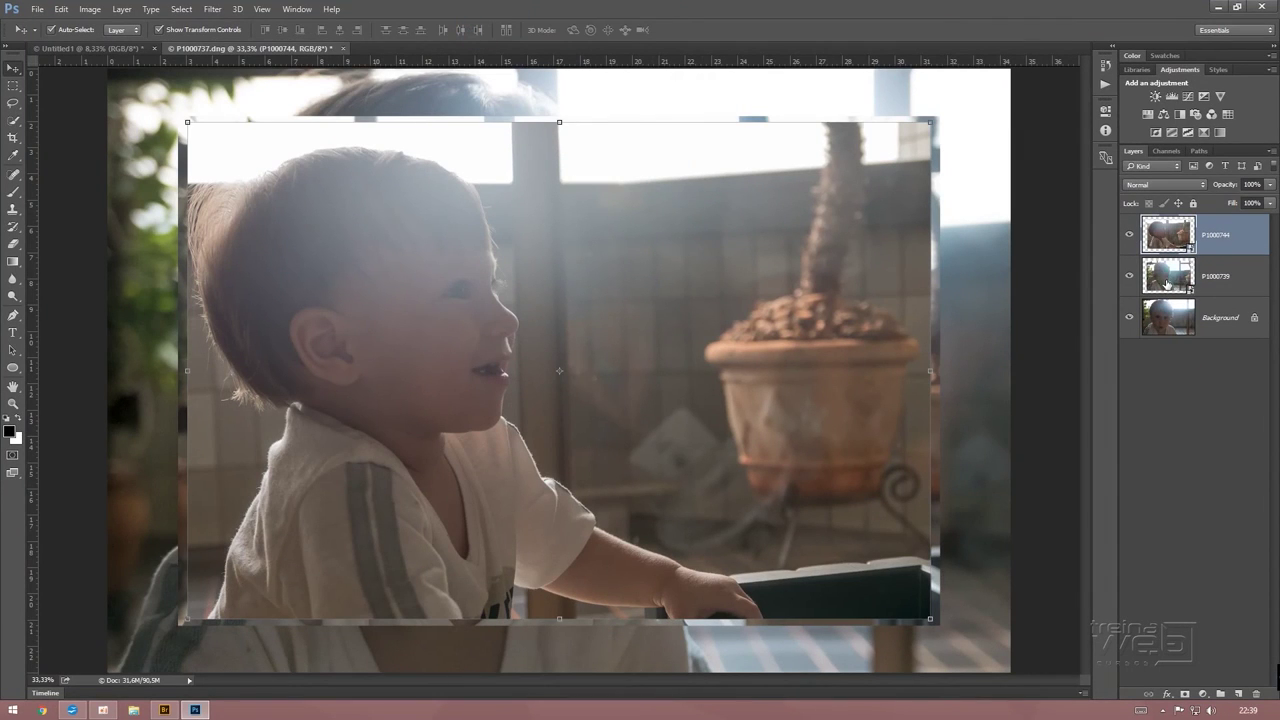
left_click(1250, 277)
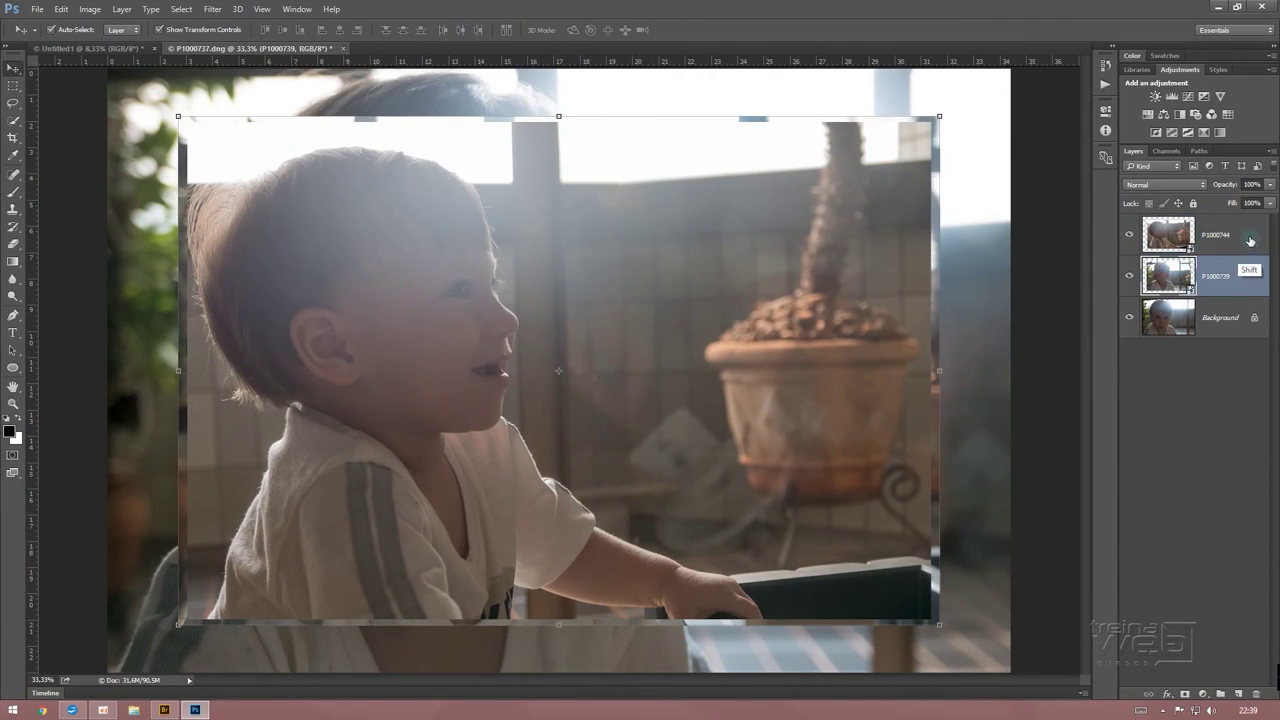
left_click(1250, 235, "shift")
left_click_drag(1245, 285, 1257, 693)
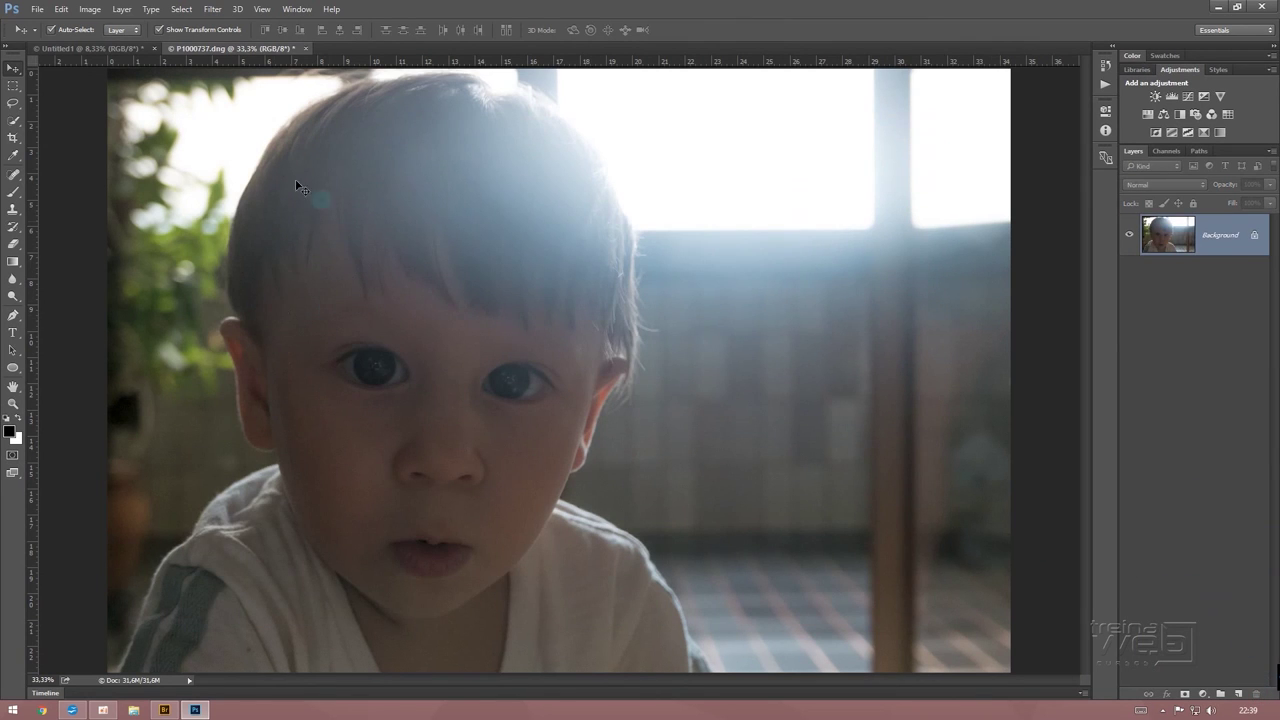
Zoom out to see the whole P1000737 photo and bring up the File menu scripts
key("ctrl+minus")
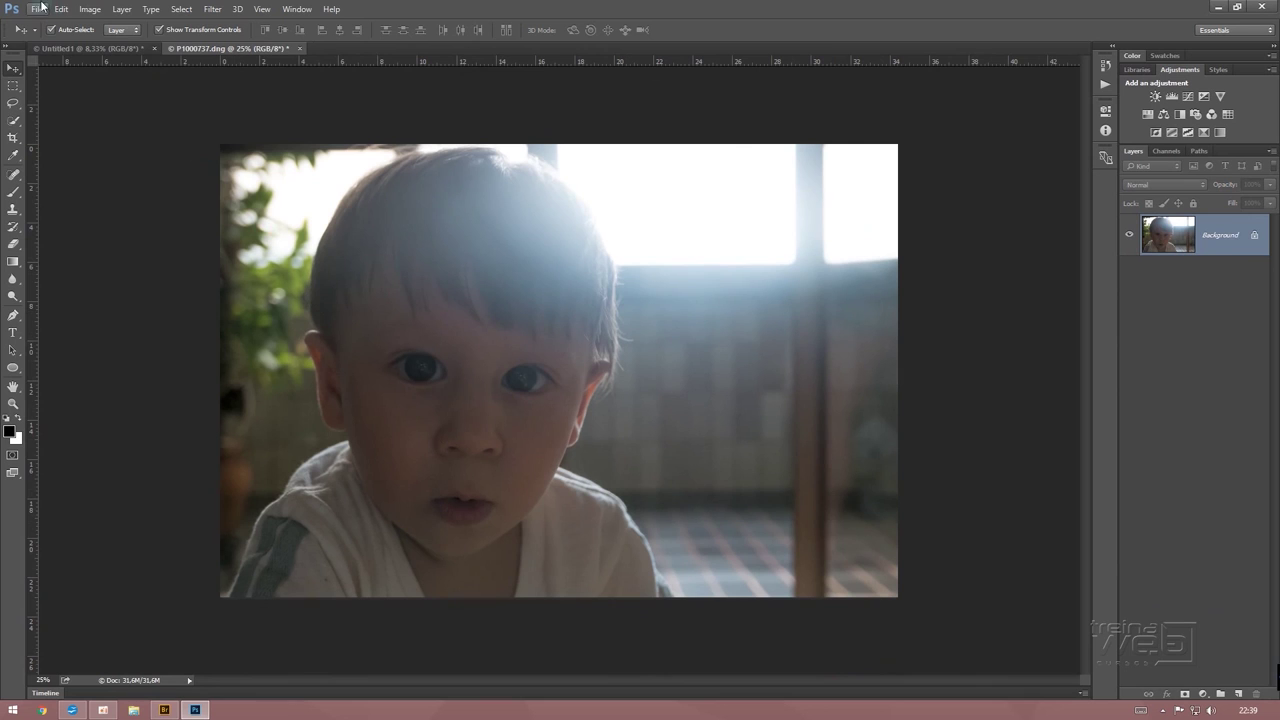
left_click(37, 9)
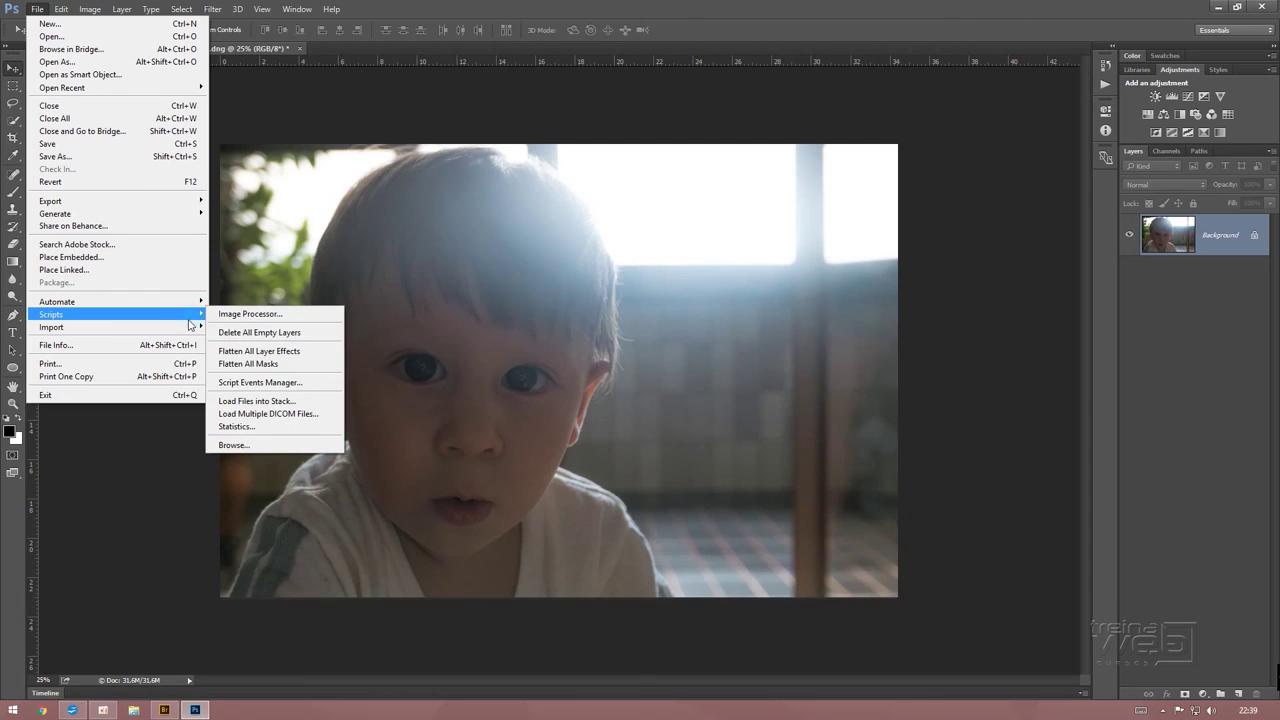
mouse_move(52, 314)
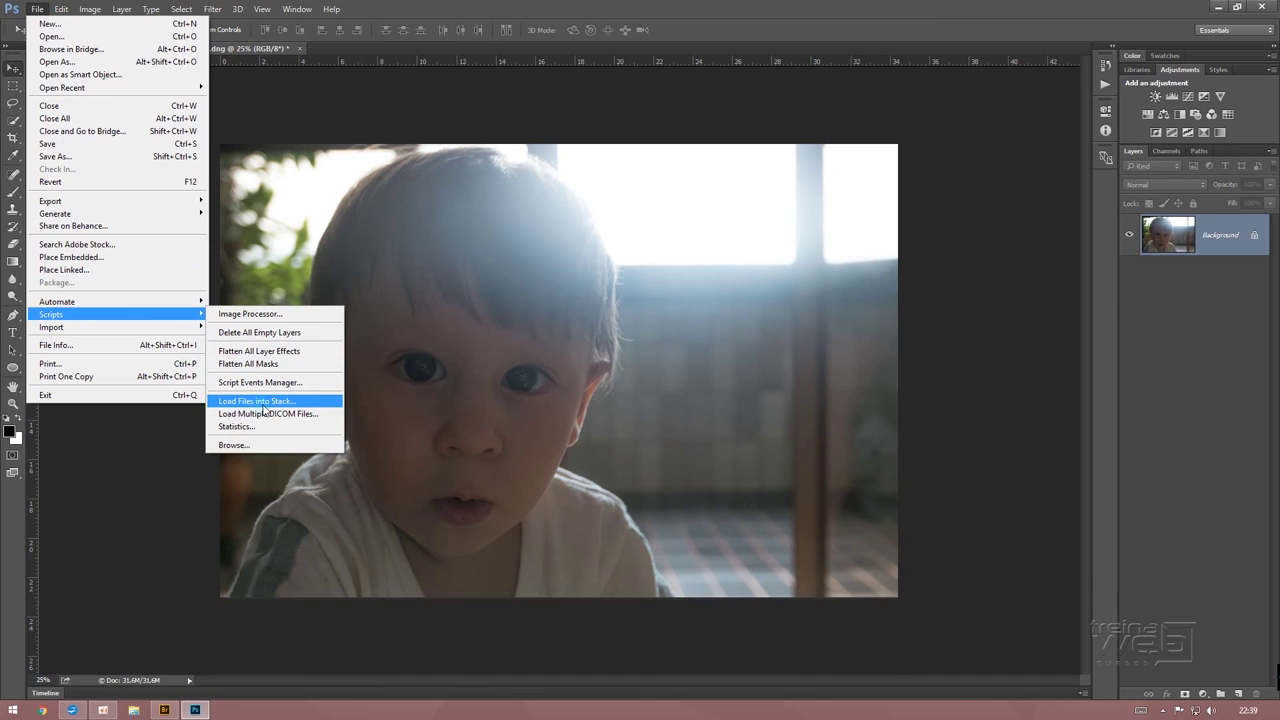
Load Files into Stack with P1000737, P1000739 and P1000744, creating a smart object
left_click(266, 401)
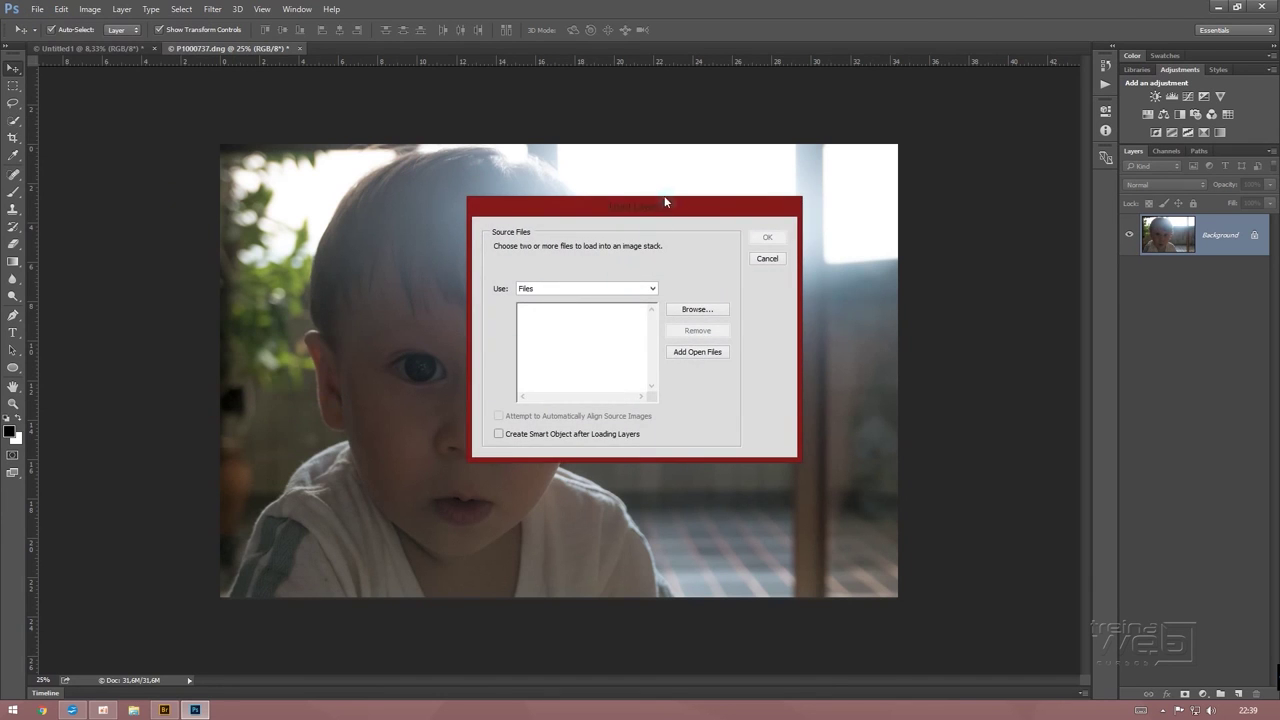
left_click_drag(665, 202, 756, 150)
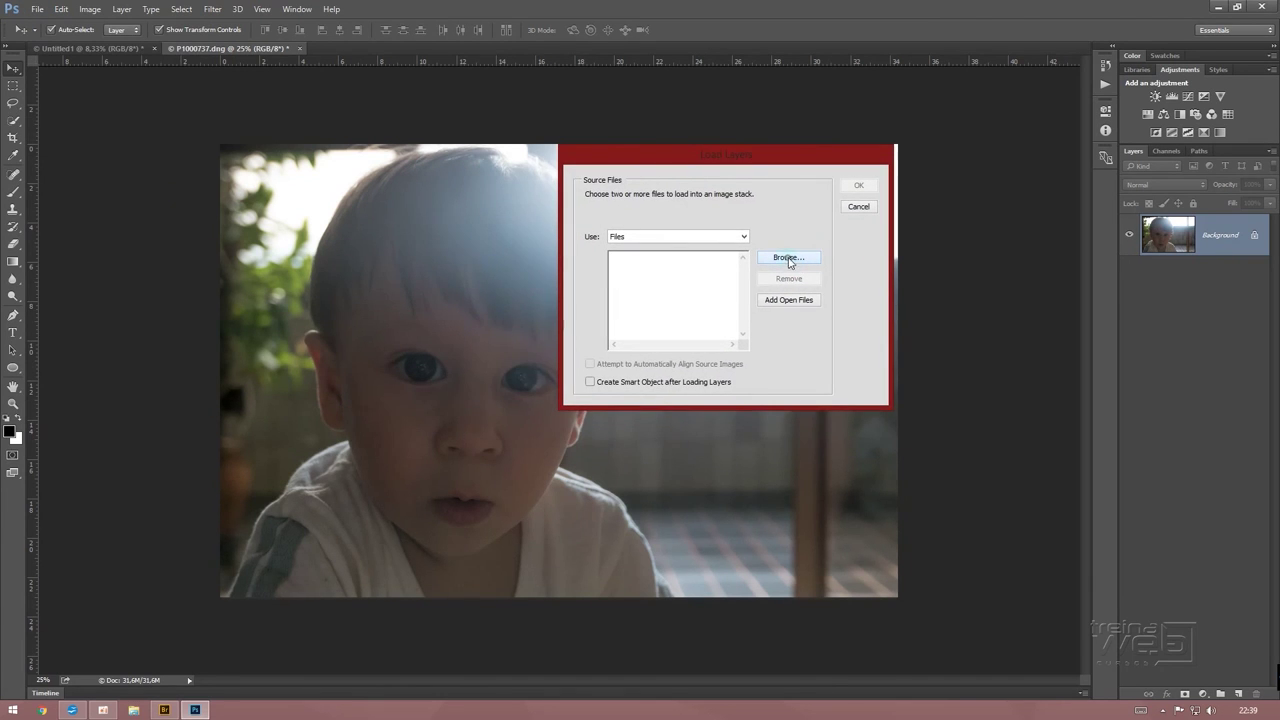
left_click(789, 258)
left_click(852, 282)
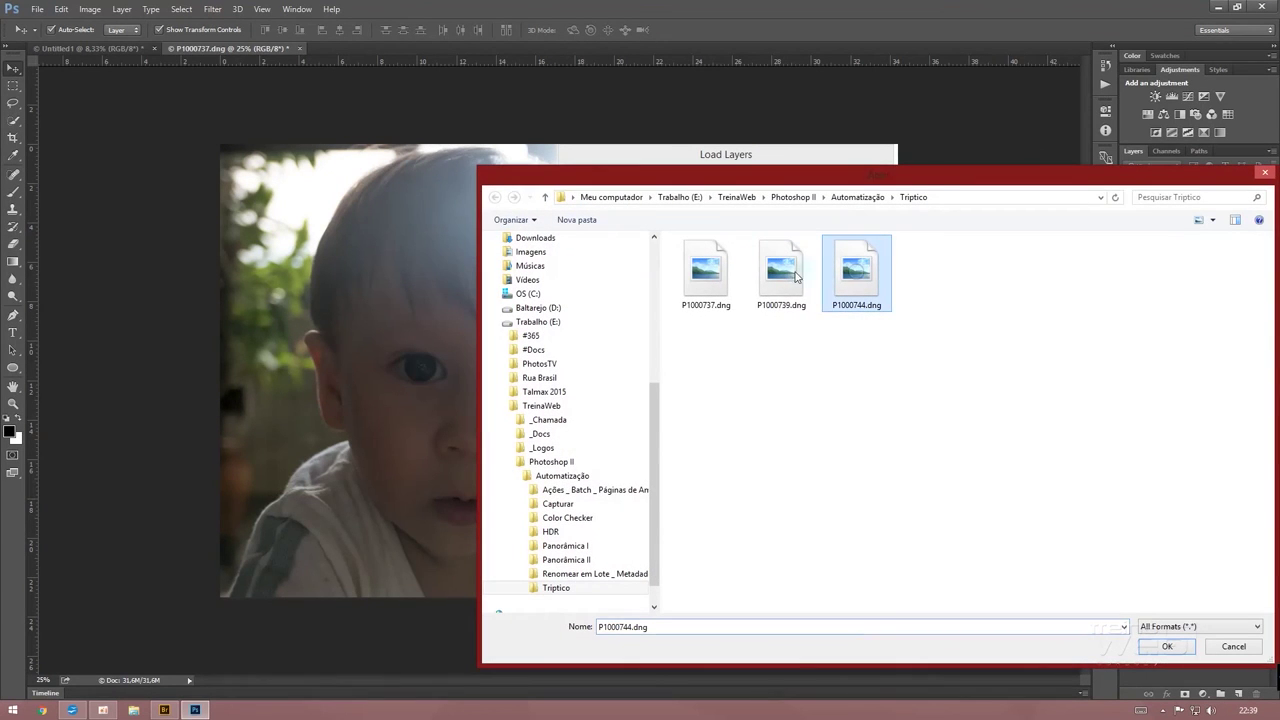
left_click(796, 277, "ctrl")
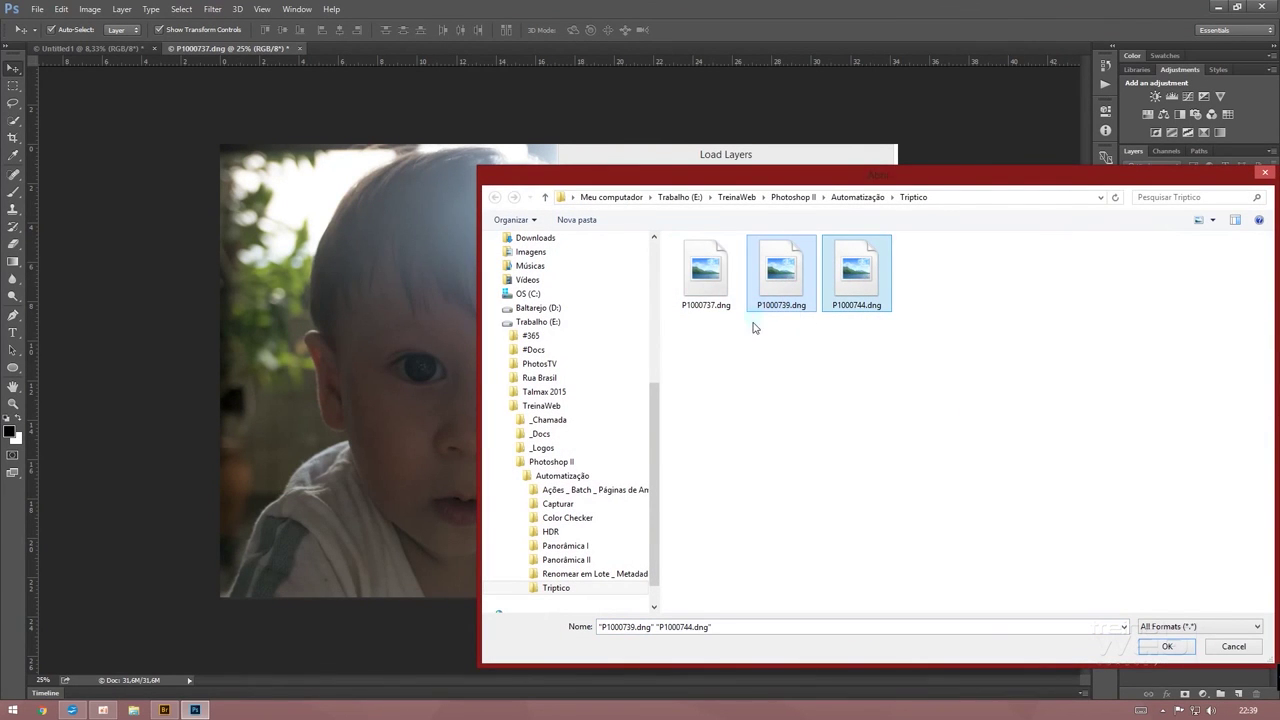
left_click_drag(882, 358, 671, 236)
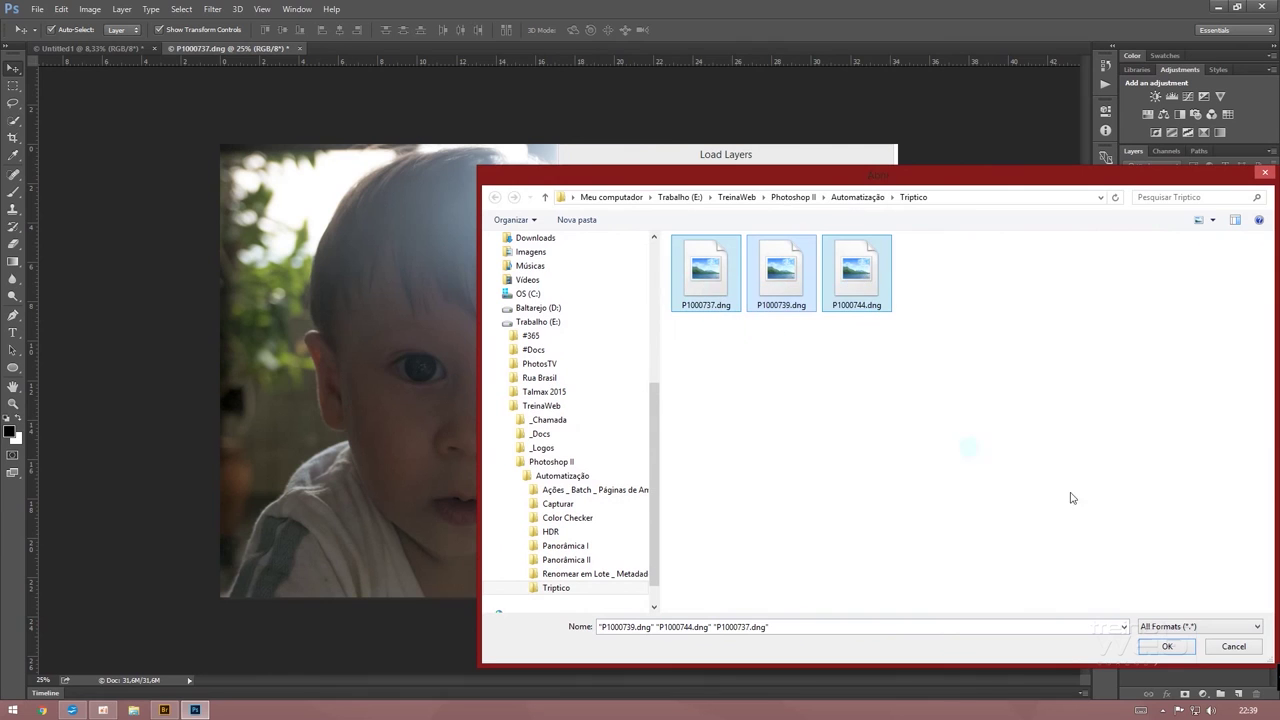
left_click(1167, 646)
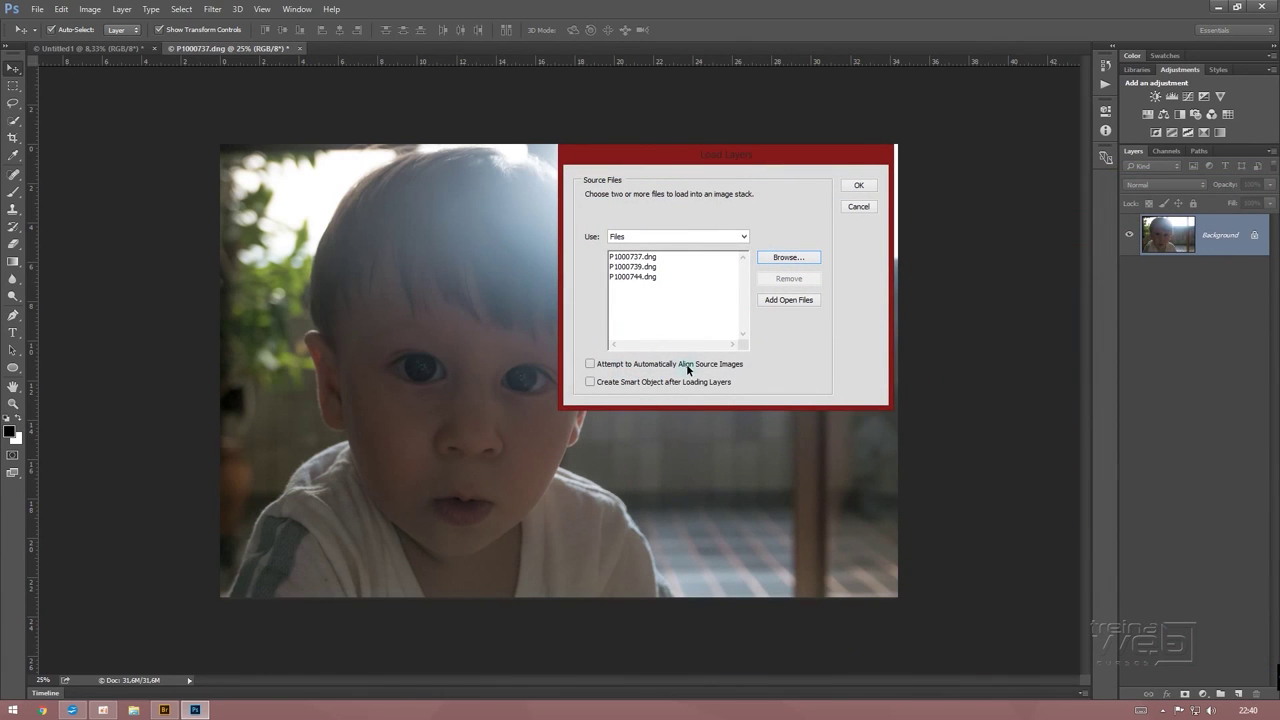
left_click(635, 381)
left_click(859, 186)
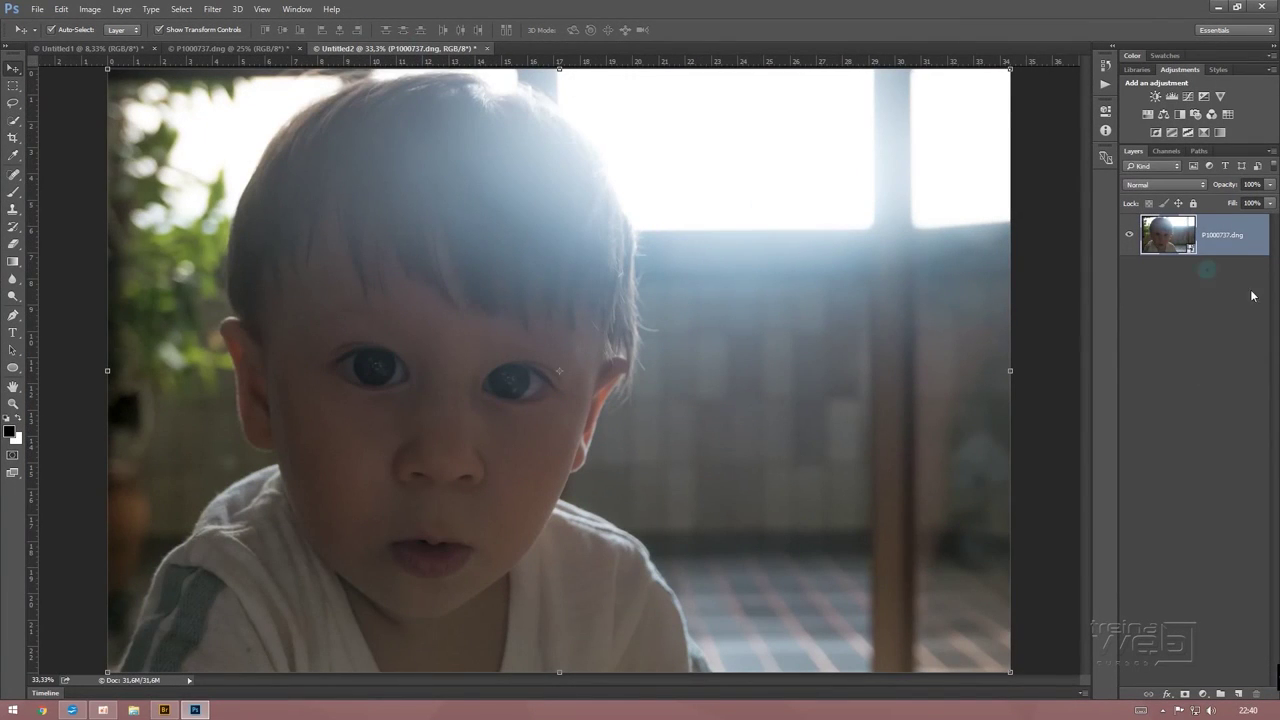
Open the smart object's contents and select layers P1000744, P1000739 and P1000737 in turn
double_click(1190, 251)
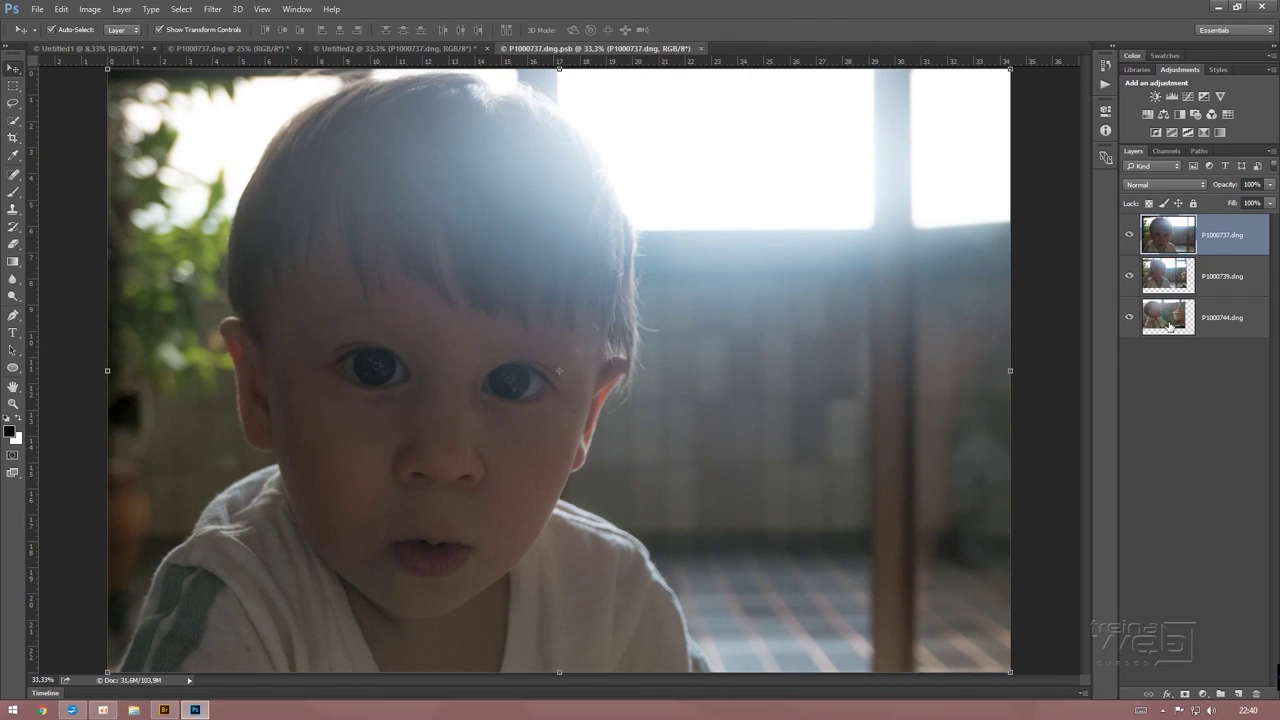
left_click(1168, 284)
left_click(1168, 319)
left_click(1167, 281)
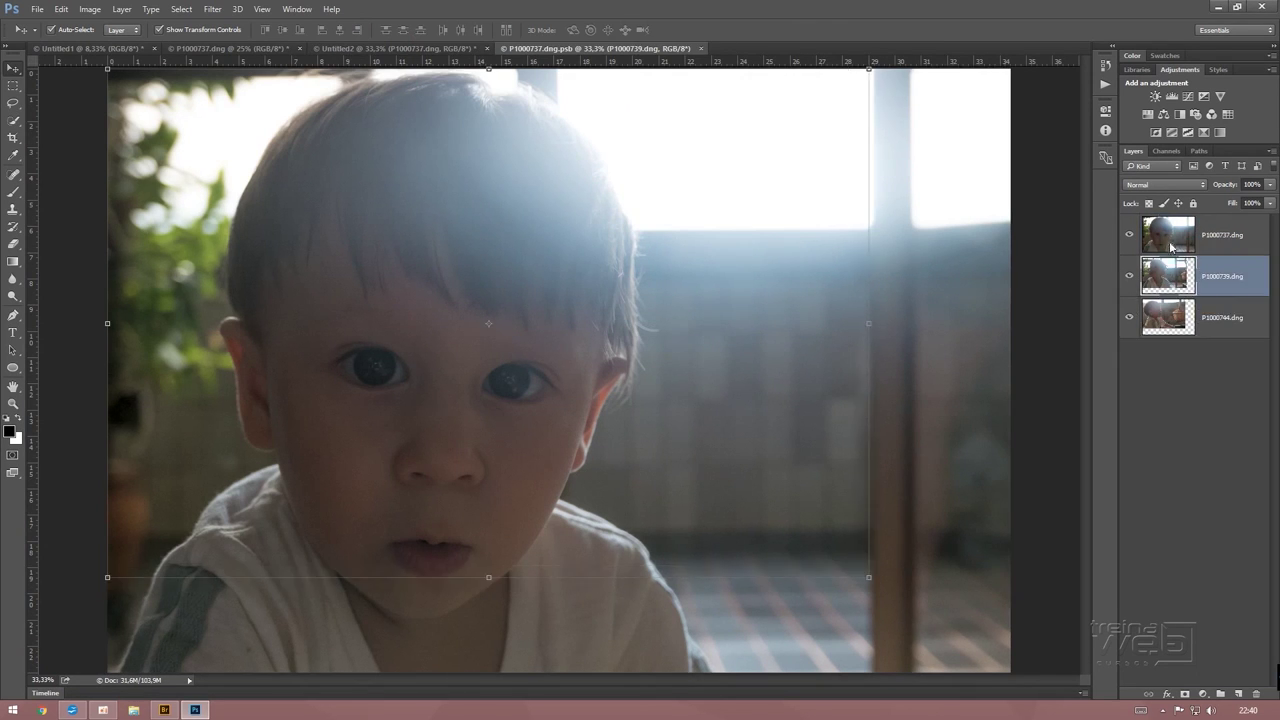
left_click(1170, 232)
left_click(470, 50)
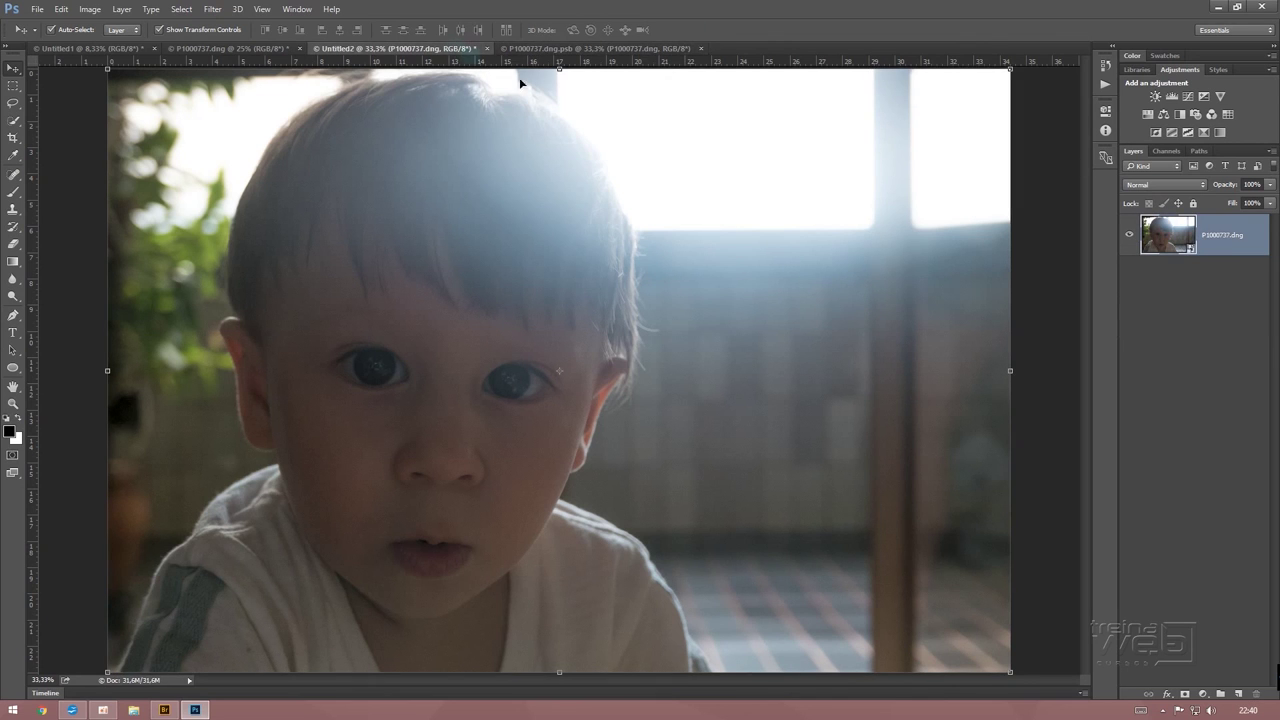
left_click(660, 48)
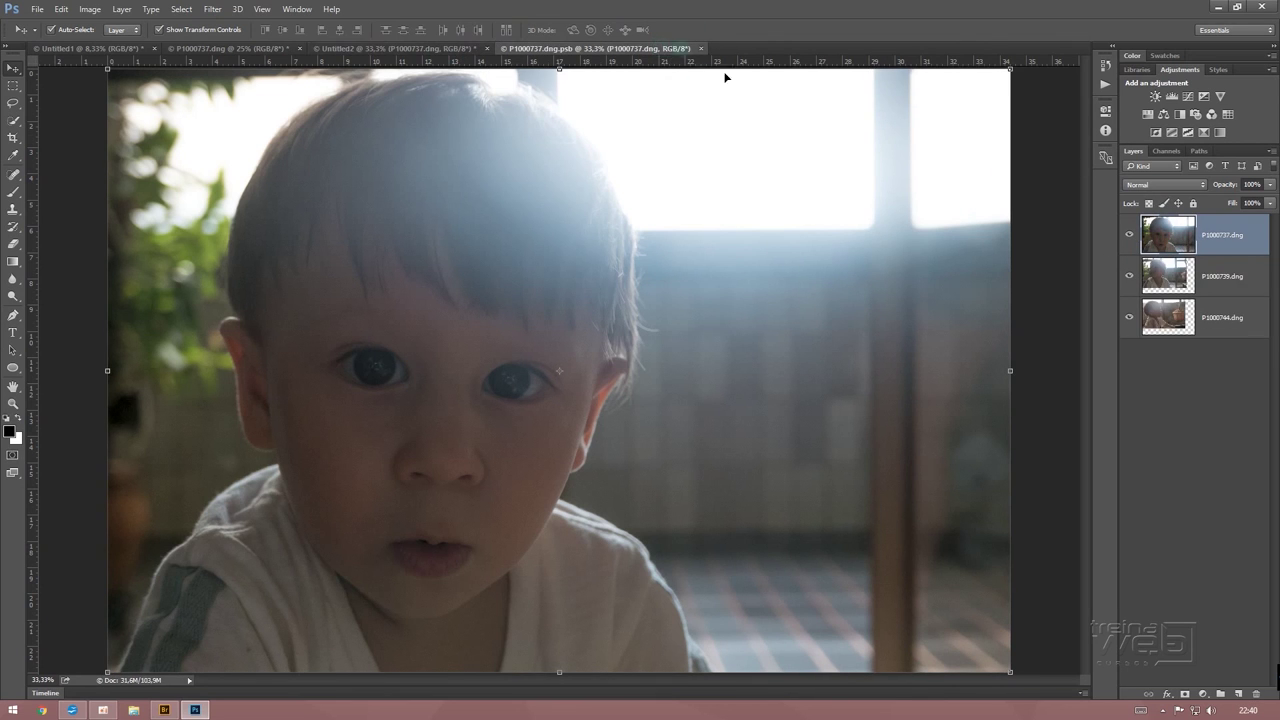
Hide all three photo layers, then show P1000739 and P1000737 again
left_click(1130, 234)
left_click(1130, 276)
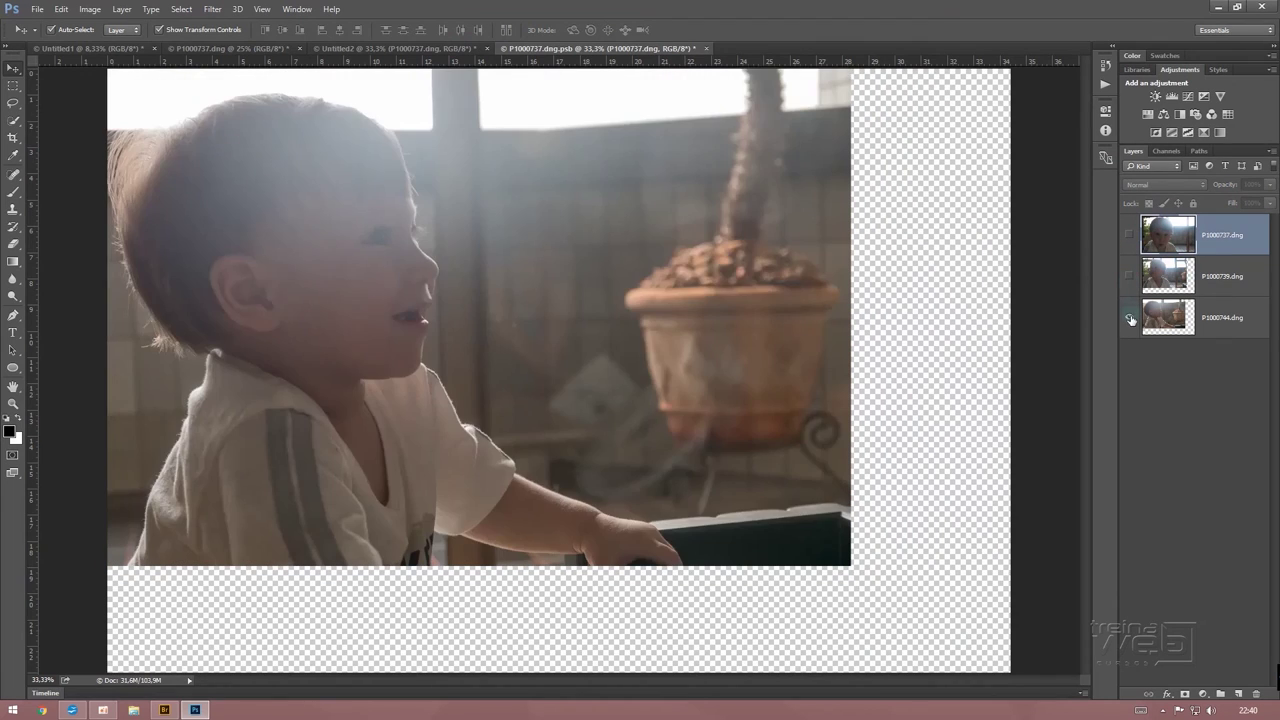
left_click(1130, 317)
left_click(1130, 276)
left_click(1130, 234)
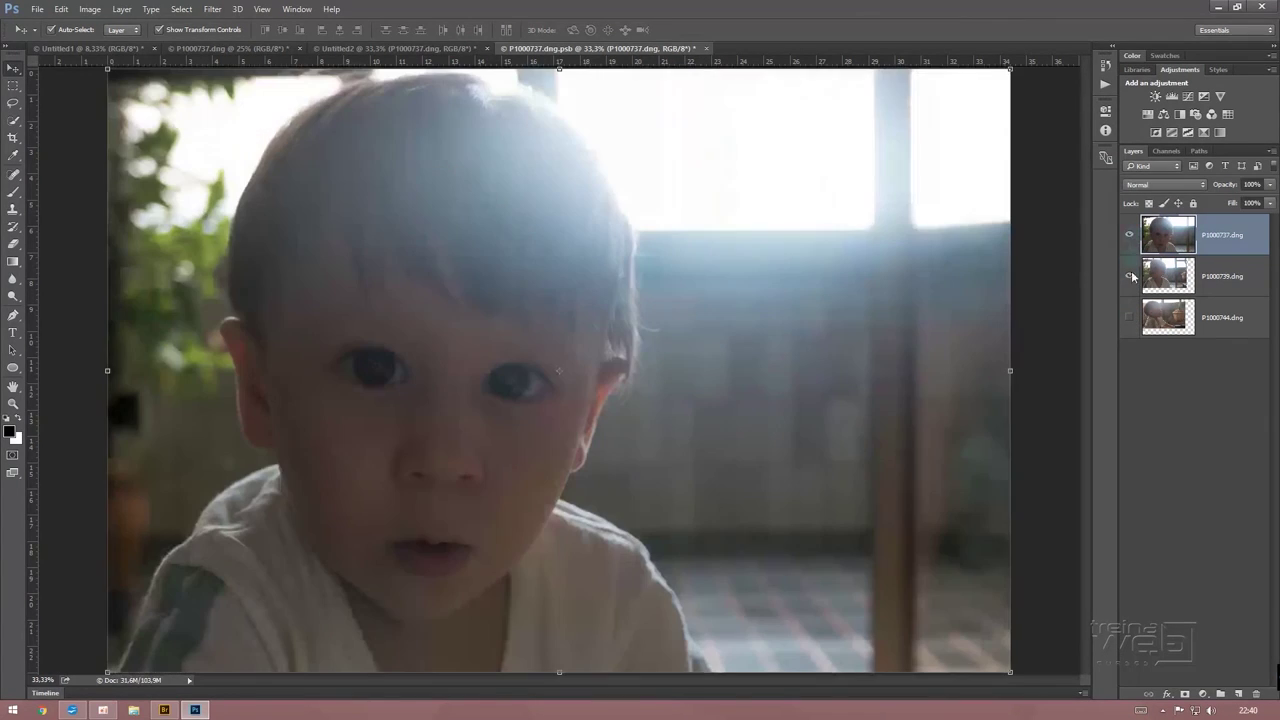